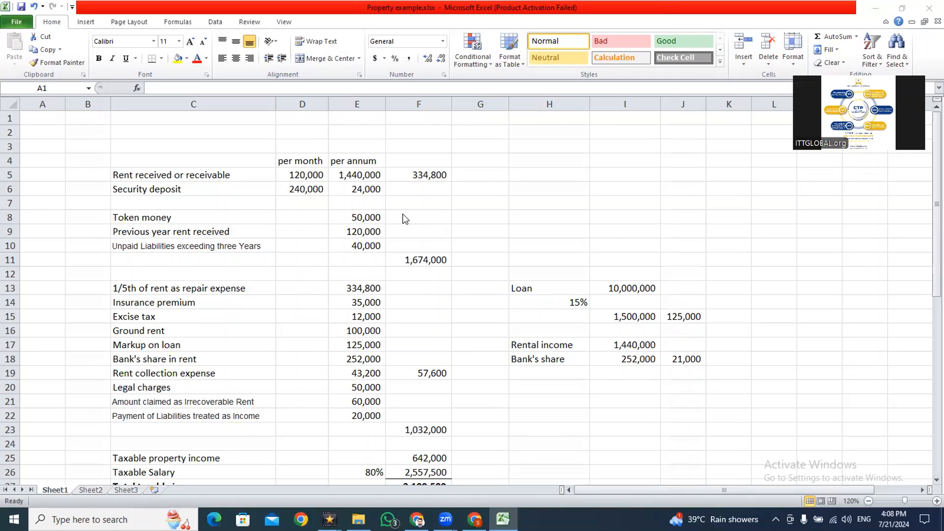
# - Review the monthly and annual rent, security deposit and token money figures in the property worksheet
pyautogui.click(310, 185)
pyautogui.click(352, 176)
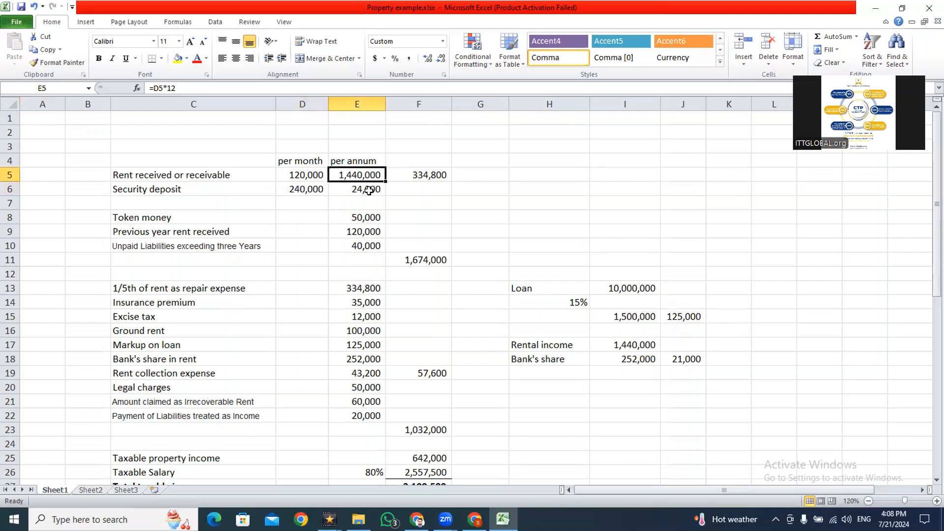
pyautogui.click(369, 191)
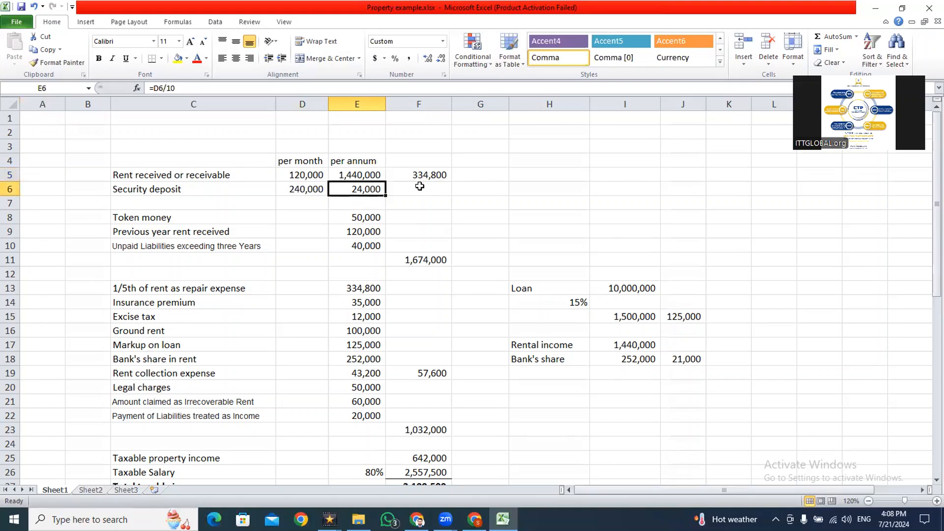
pyautogui.click(371, 215)
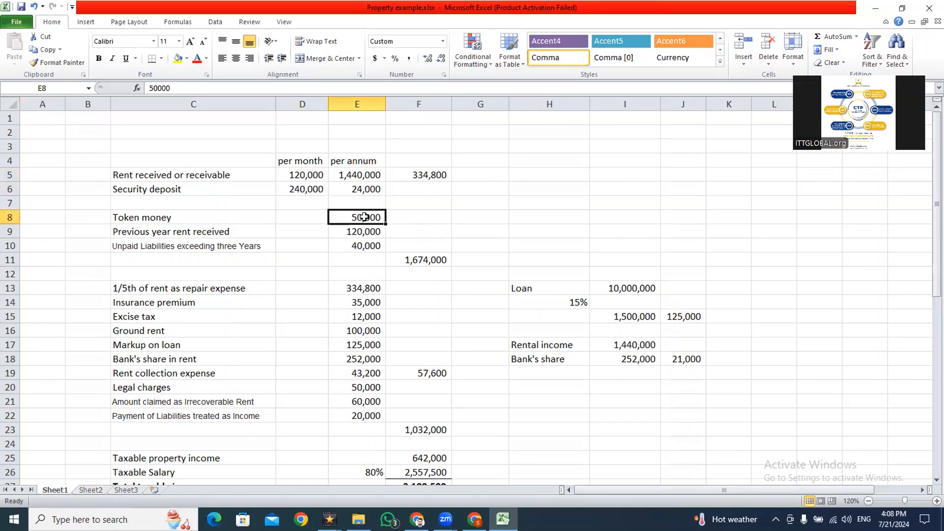
# - Switch to IRIS in the browser and start an original Normal Return (Ind/Aop/Coy) for tax period 01-Jul-2023 - 30-Jun-2024
pyautogui.hotkey('alt', 'Tab')
pyautogui.hotkey('alt', 'Tab')
pyautogui.press('Tab')
pyautogui.press('Tab')
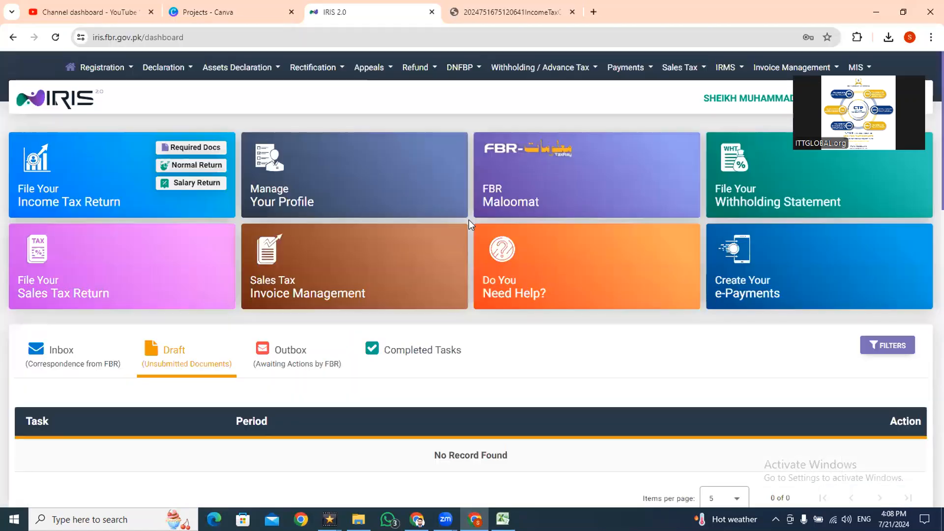
pyautogui.click(170, 73)
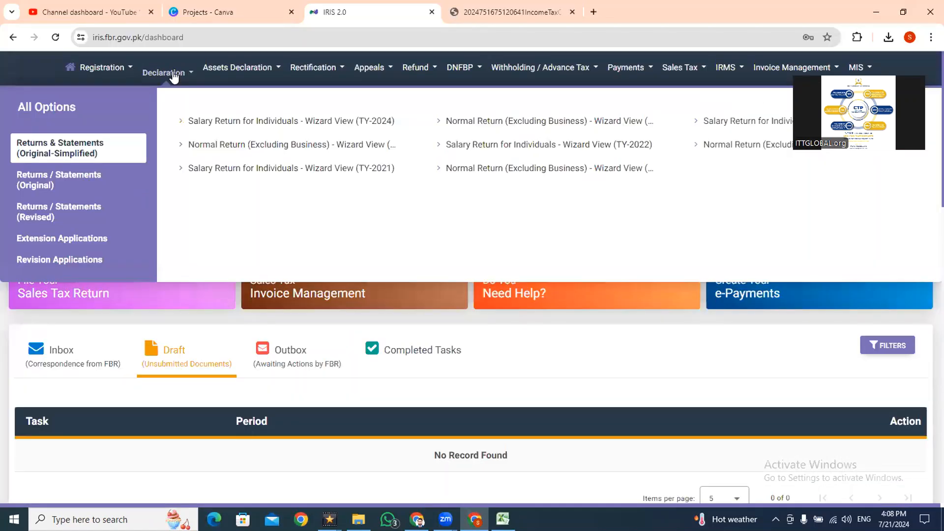
pyautogui.click(78, 182)
pyautogui.click(473, 122)
pyautogui.click(441, 298)
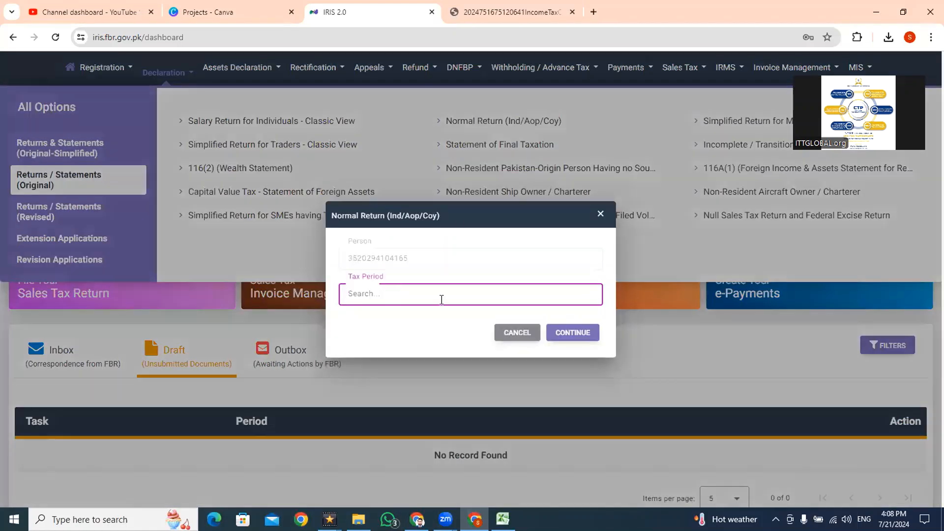
pyautogui.write('2024')
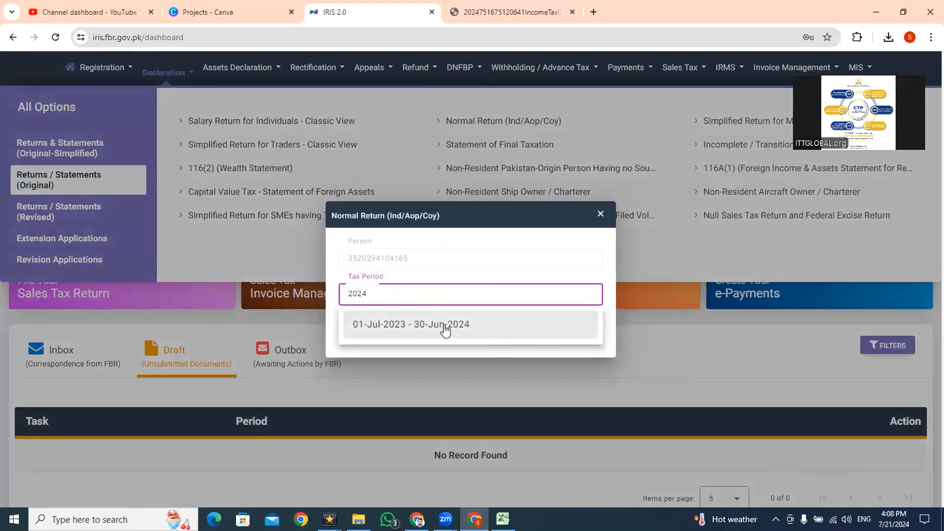
pyautogui.click(571, 325)
pyautogui.click(578, 332)
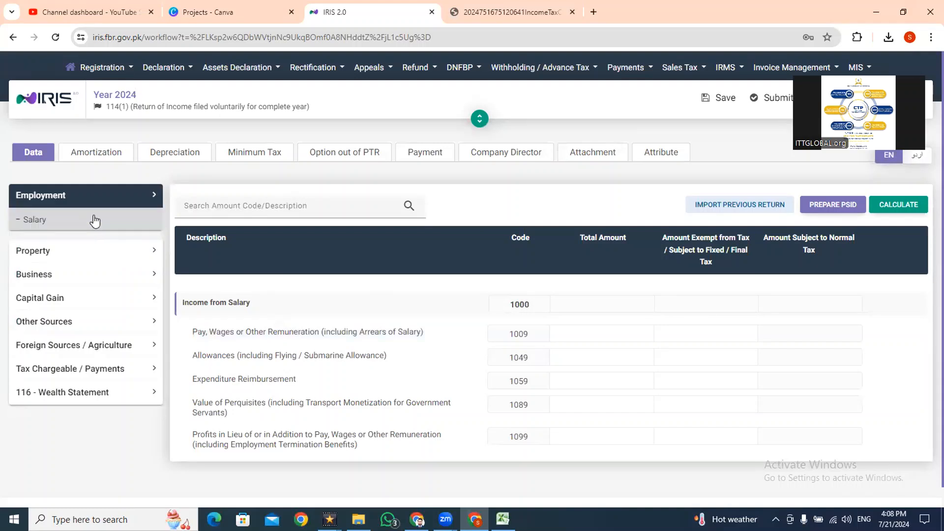
# - Open the Property receipts and deductions section of the return and look through its income and deduction rows
pyautogui.click(102, 252)
pyautogui.click(103, 256)
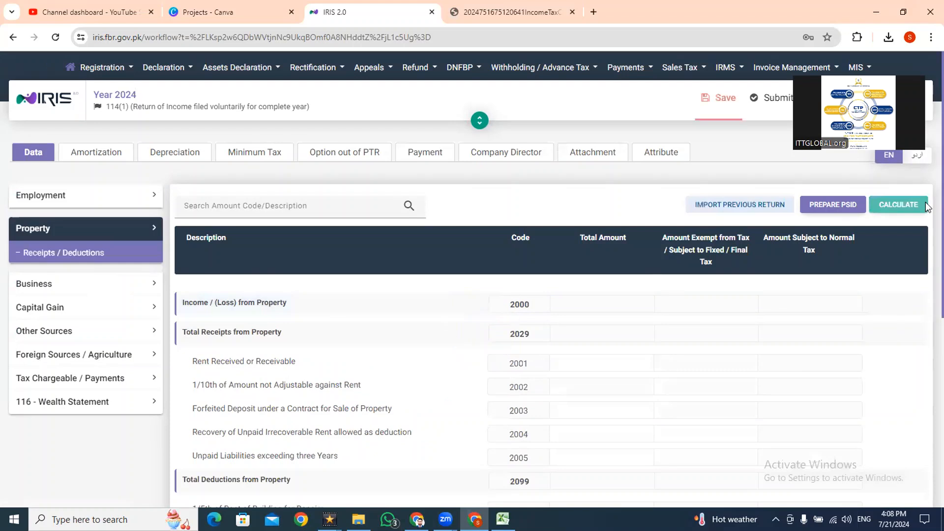
pyautogui.scroll(-5, 926, 206)
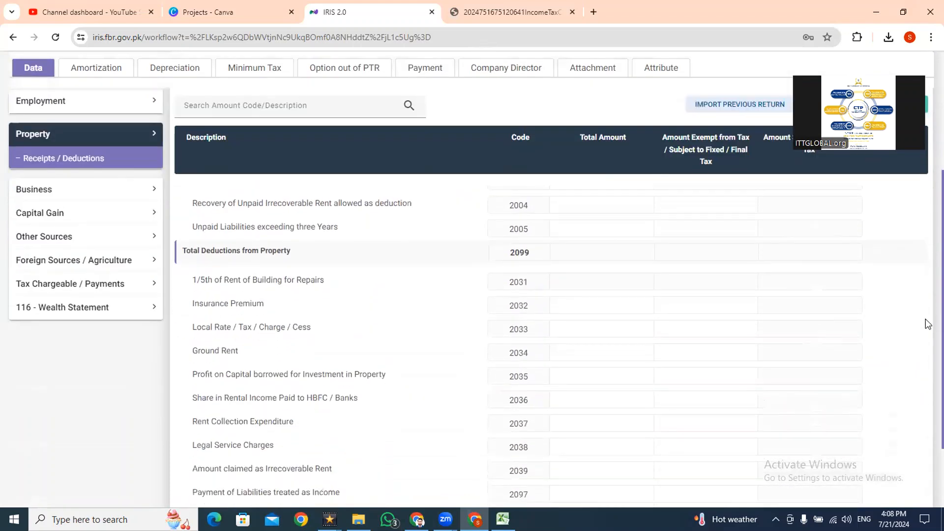
pyautogui.scroll(-1, 928, 344)
pyautogui.scroll(4, 927, 320)
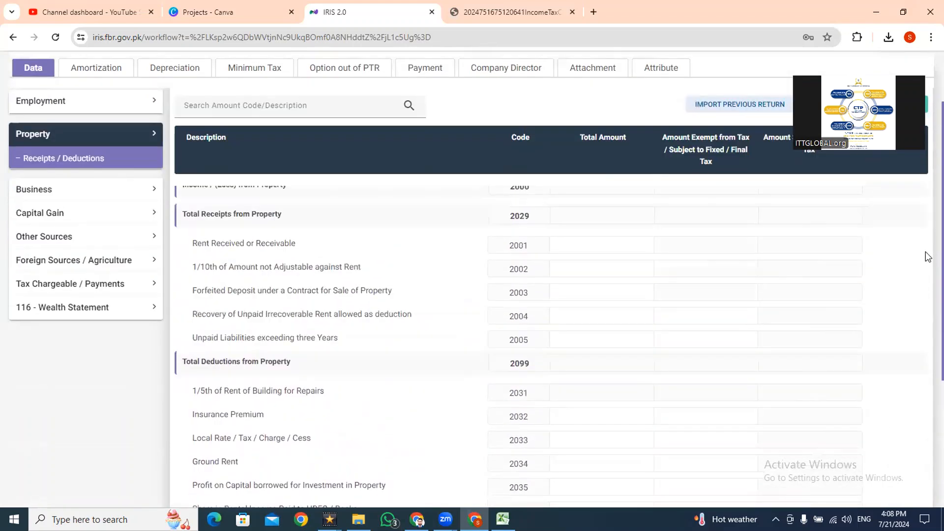
# - Switch to the Excel property worksheet and copy the annual rent received or receivable in cell E5
pyautogui.hotkey('alt', 'Tab')
pyautogui.press('Right')
pyautogui.press('Right')
pyautogui.press('Right')
pyautogui.press('Right')
pyautogui.press('Up')
pyautogui.press('Up')
pyautogui.press('Up')
pyautogui.press('Up')
pyautogui.press('Up')
pyautogui.press('Up')
pyautogui.press('Up')
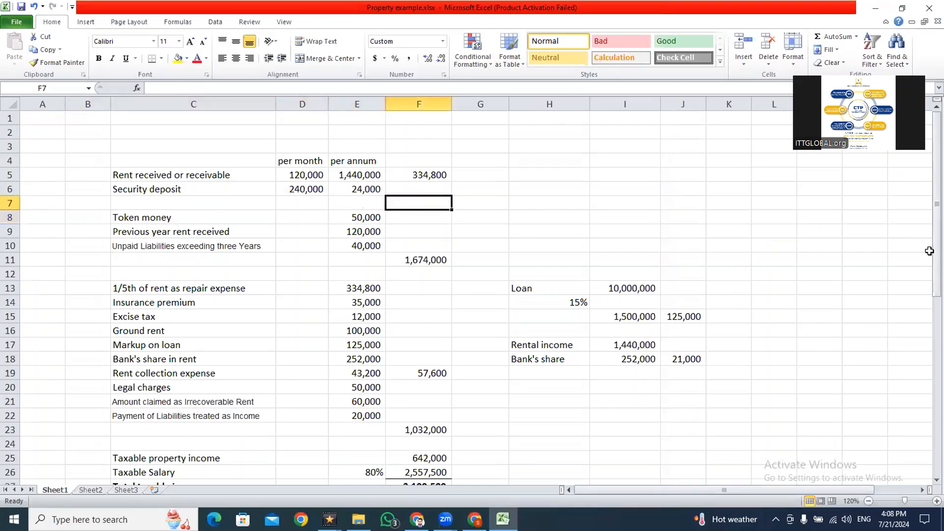
pyautogui.press('Left')
pyautogui.press('Down')
pyautogui.press('Down')
pyautogui.press('Down')
pyautogui.press('Down')
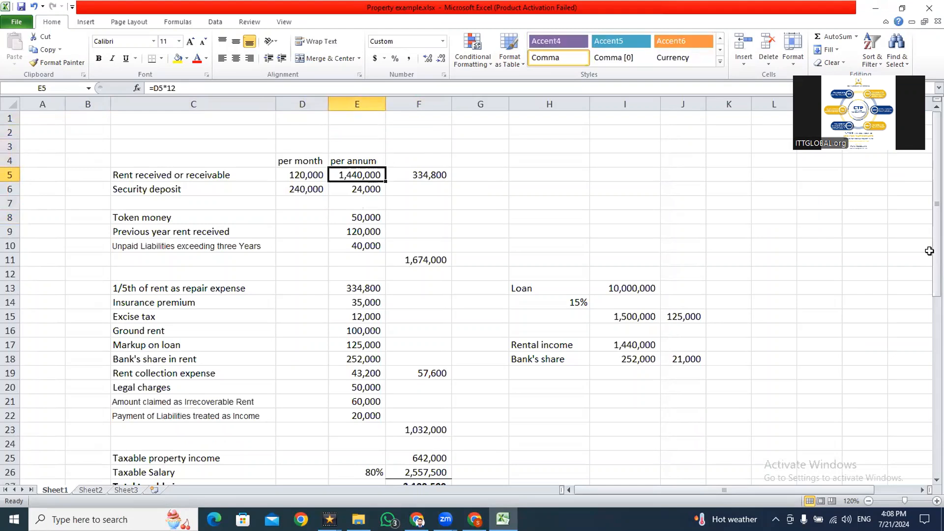
pyautogui.press('Left')
pyautogui.press('Right')
pyautogui.hotkey('ctrl', 'c')
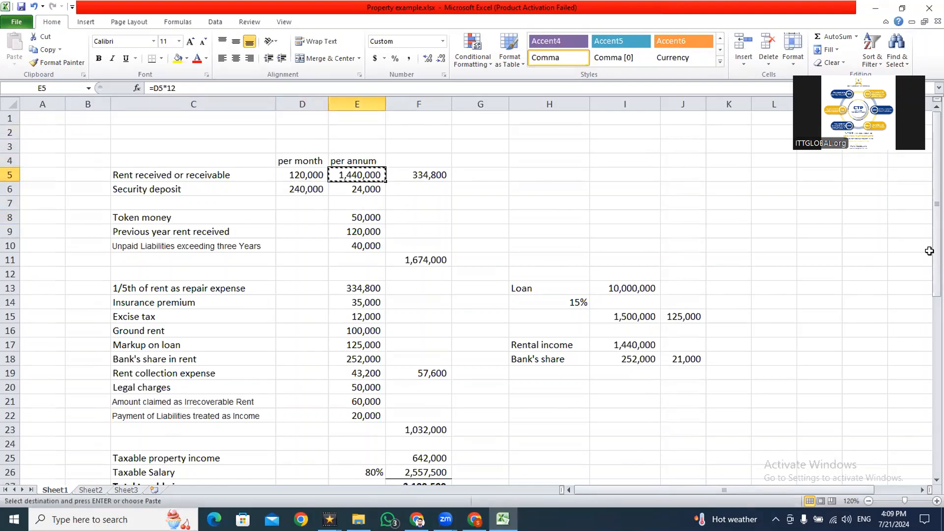
# - Return to IRIS, paste 1,440,000 as the total amount for Rent Received or Receivable (2001), and calculate the return
pyautogui.hotkey('alt', 'Tab')
pyautogui.scroll(2, 927, 231)
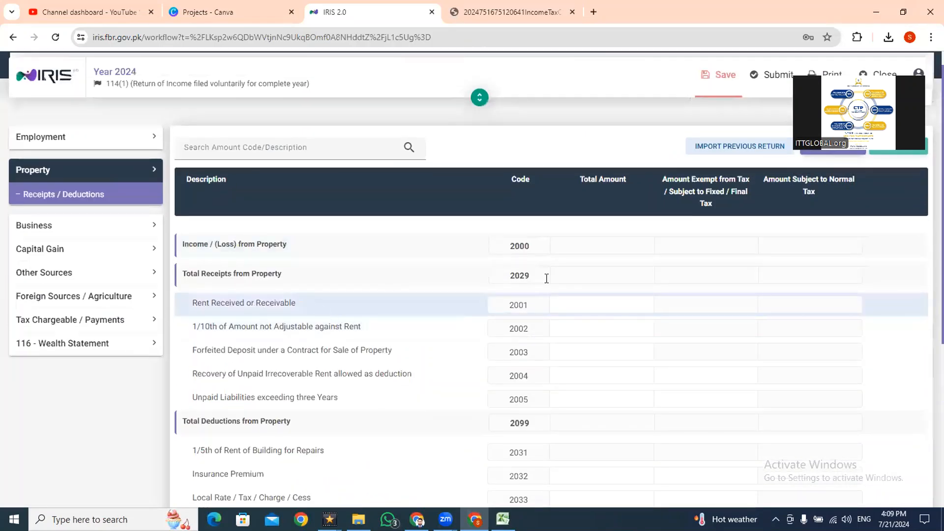
pyautogui.click(614, 308)
pyautogui.hotkey('ctrl', 'v')
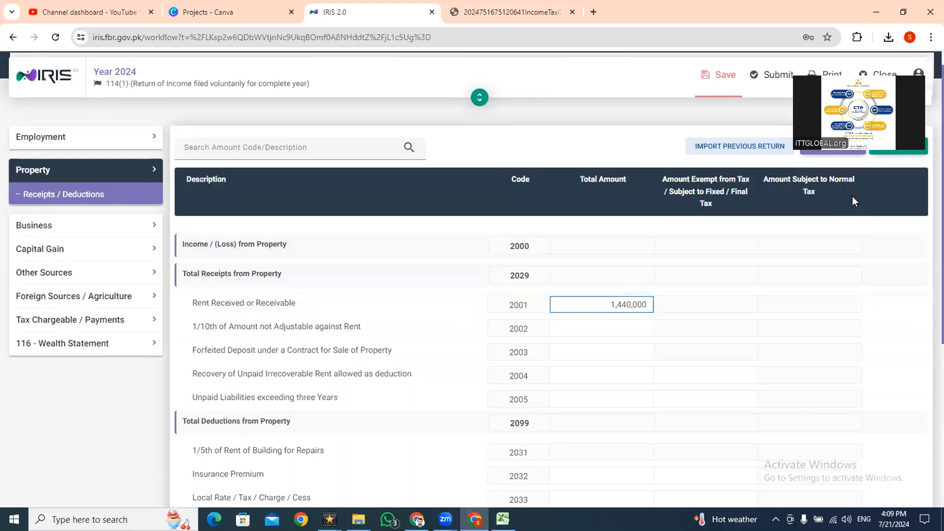
pyautogui.click(888, 146)
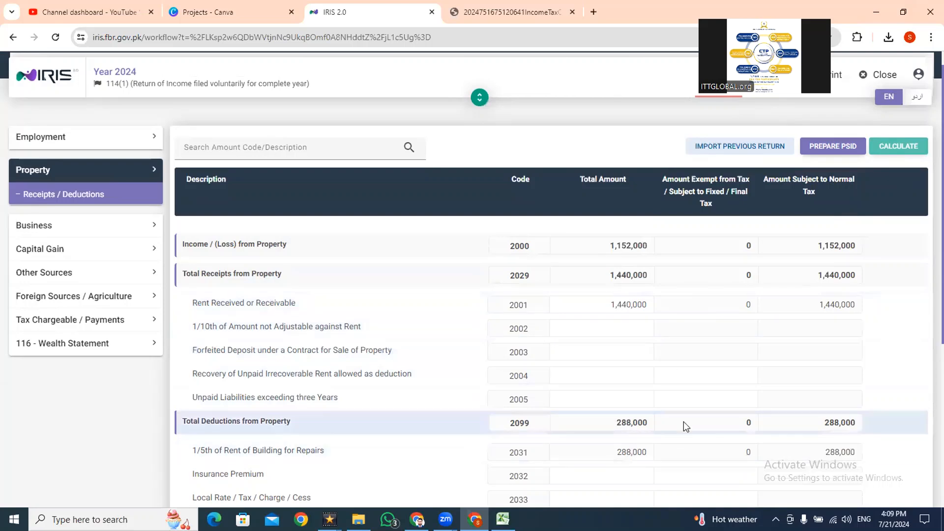
# - Compare the 1/5th repair deduction and total receipts in IRIS with the repair expense formula and receipts total in the Excel worksheet
pyautogui.scroll(-2, 924, 245)
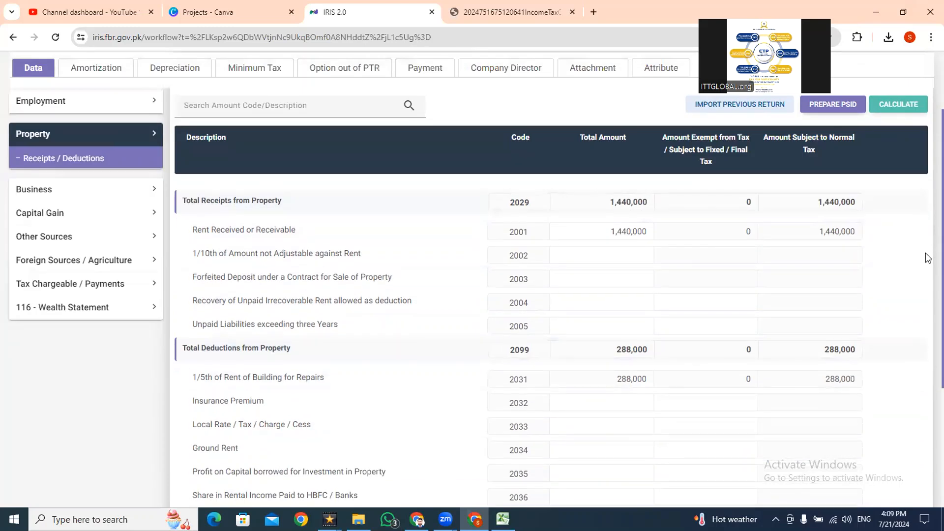
pyautogui.scroll(-1, 927, 257)
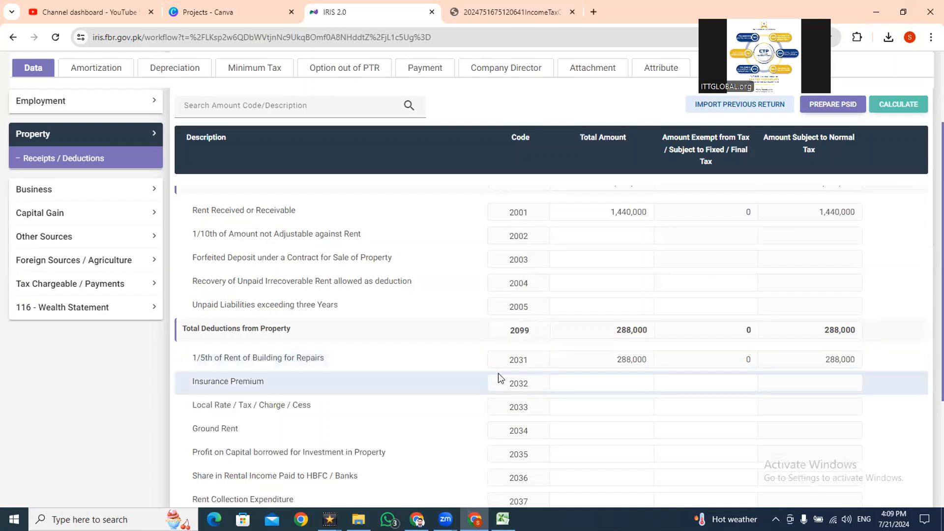
pyautogui.hotkey('alt', 'Tab')
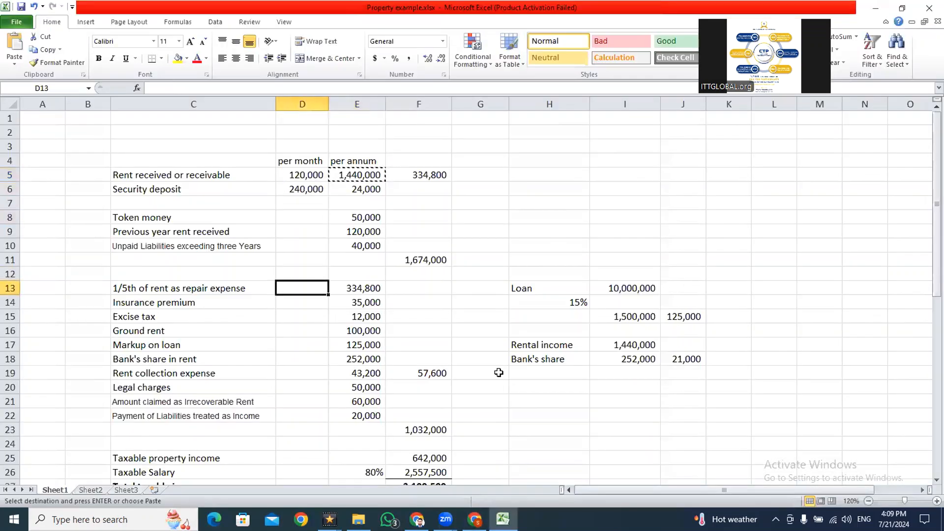
pyautogui.press('Right')
pyautogui.press('F2')
pyautogui.press('Escape')
pyautogui.hotkey('ctrl', '[')
pyautogui.press('F2')
pyautogui.press('Escape')
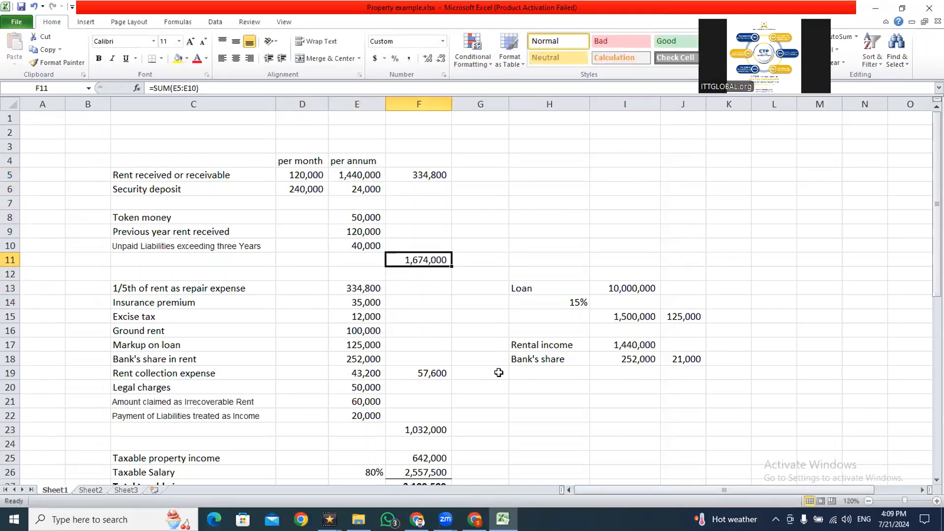
pyautogui.hotkey('alt', 'Tab')
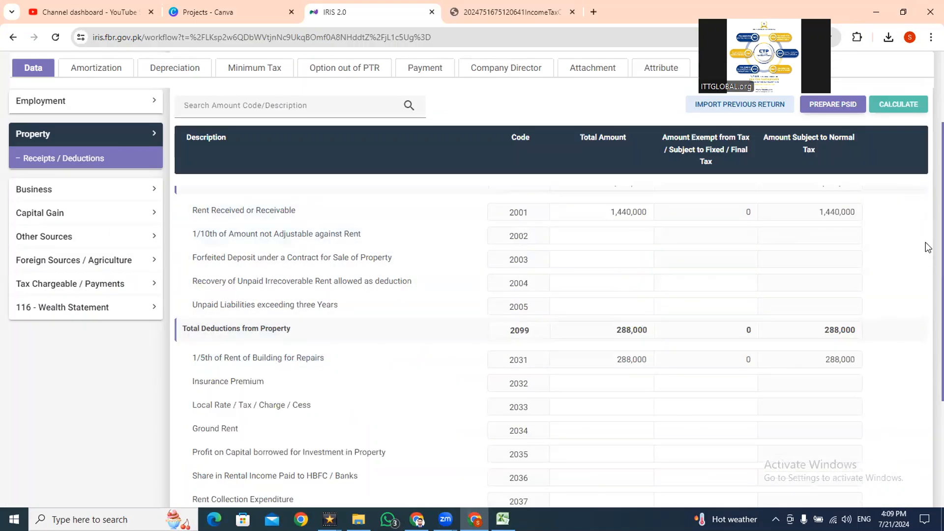
pyautogui.scroll(1, 925, 226)
pyautogui.moveTo(610, 237); pyautogui.dragTo(626, 236)
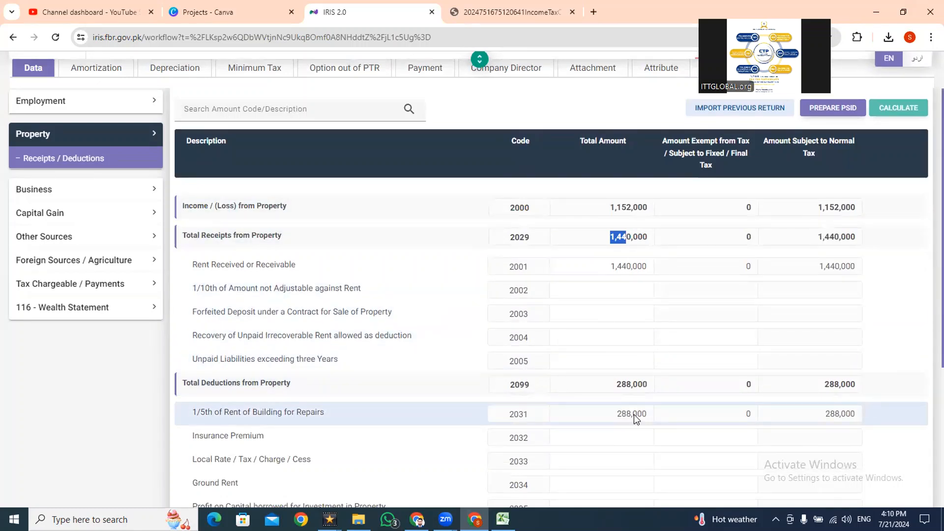
# - Review the security deposit row in Excel against the IRIS row for 1/10th of Amount not Adjustable against Rent
pyautogui.hotkey('alt', 'Tab')
pyautogui.press('Left')
pyautogui.press('Left')
pyautogui.press('Up')
pyautogui.press('Up')
pyautogui.press('Up')
pyautogui.press('Up')
pyautogui.press('Right')
pyautogui.hotkey('alt', 'Tab')
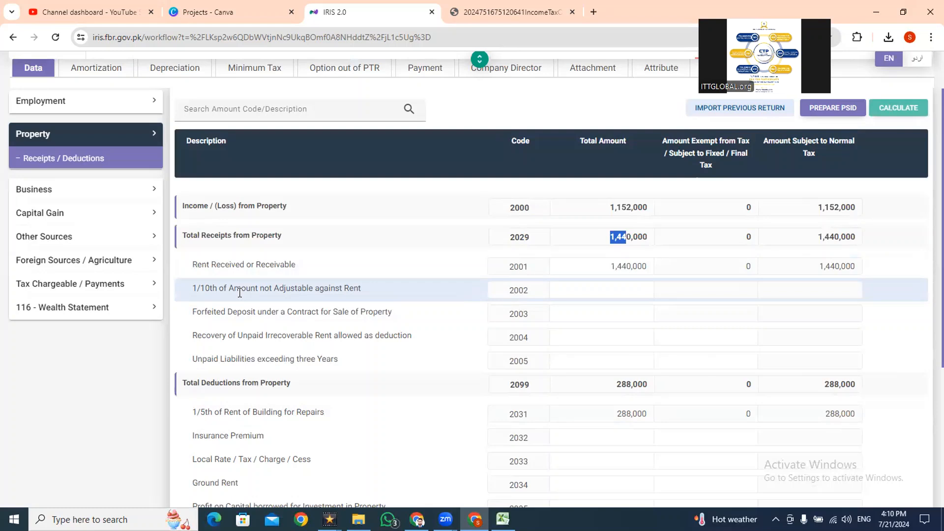
# - Switch to Excel, check the security deposit formula in D6, and copy the one-tenth amount in E6
pyautogui.hotkey('alt', 'Tab')
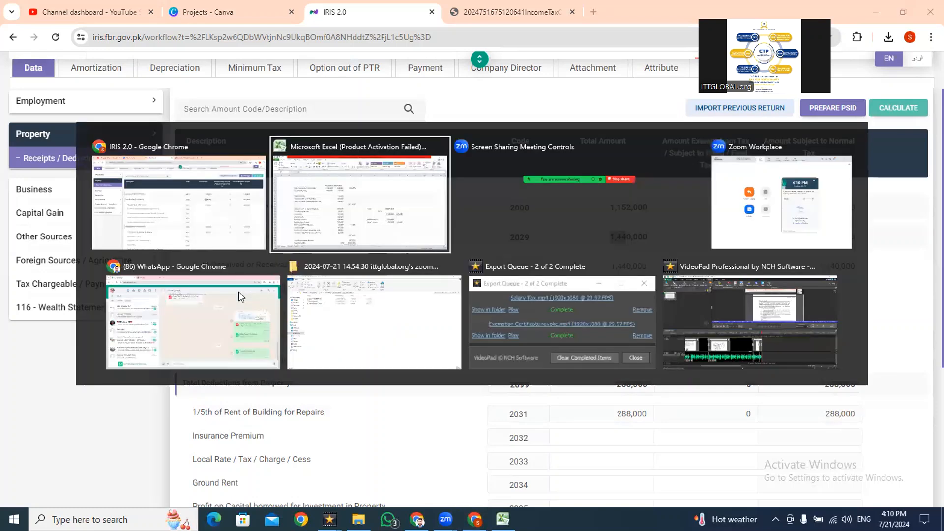
pyautogui.press('Up')
pyautogui.press('Left')
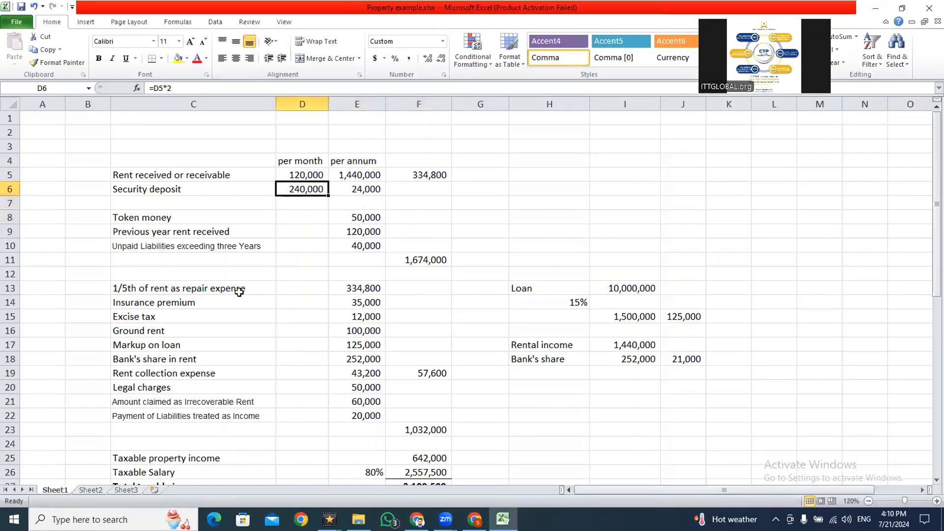
pyautogui.press('F2')
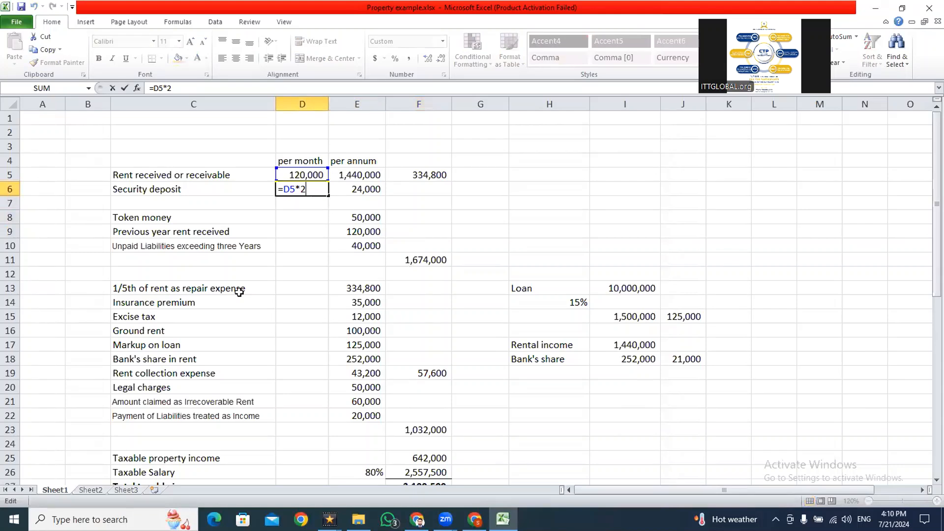
pyautogui.press('Tab')
pyautogui.hotkey('ctrl', 'c')
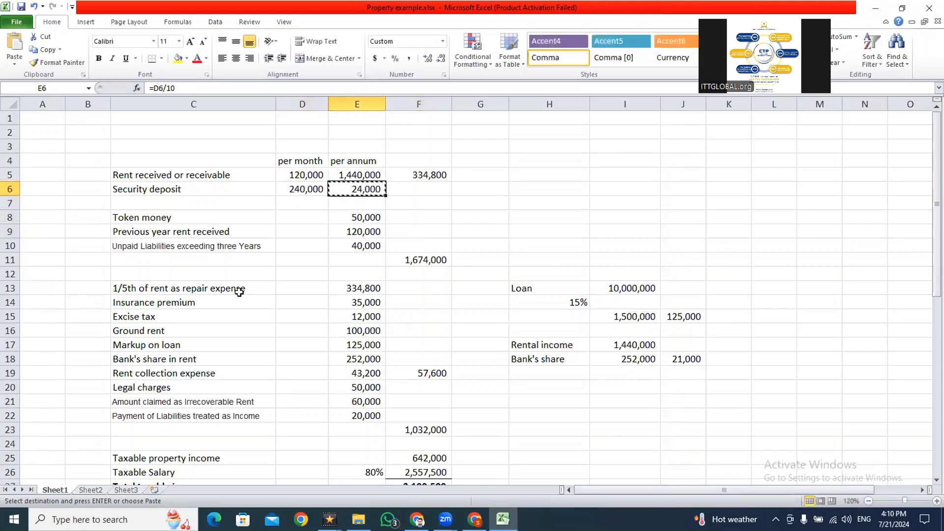
# - Return to IRIS, paste 24,000 for 1/10th of Amount not Adjustable against Rent (2002), and recalculate the return
pyautogui.hotkey('alt', 'Tab')
pyautogui.click(627, 293)
pyautogui.hotkey('ctrl', 'v')
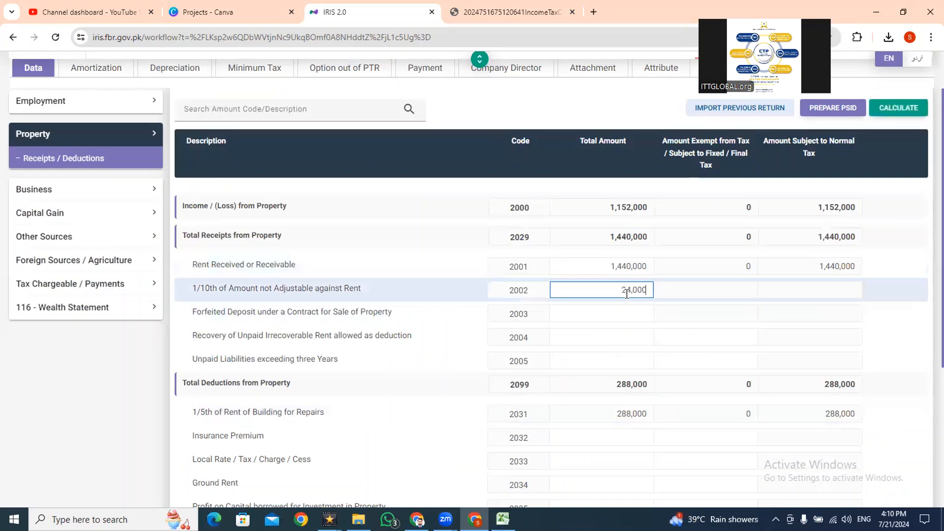
pyautogui.click(904, 109)
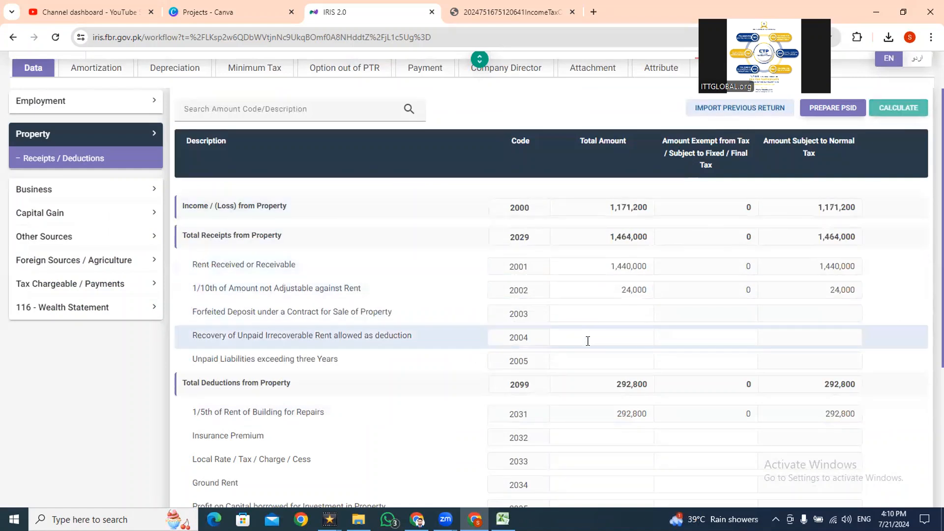
# - Take the token money from Excel cell E8, enter it in IRIS as 50,000 for Forfeited Deposit (2003), and recalculate
pyautogui.hotkey('alt', 'Tab')
pyautogui.press('Down')
pyautogui.press('Down')
pyautogui.press('Escape')
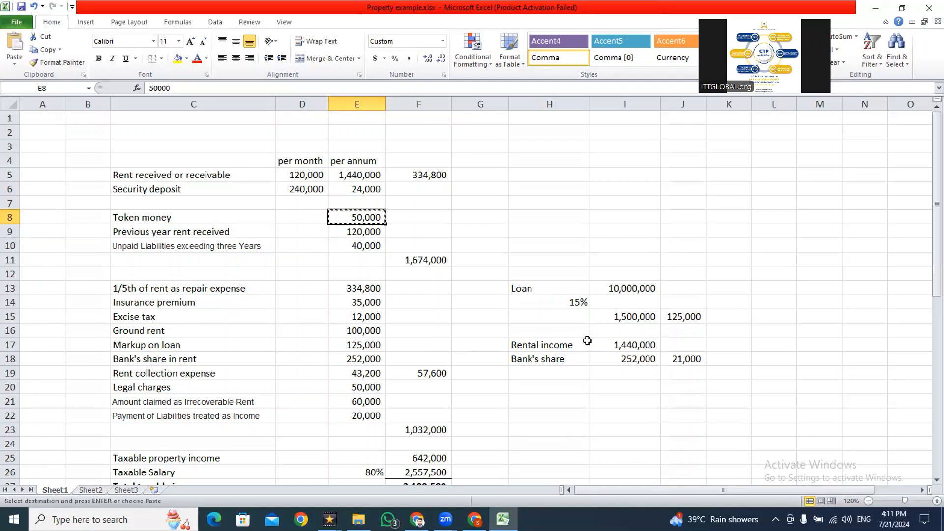
pyautogui.hotkey('alt', 'Tab')
pyautogui.click(594, 315)
pyautogui.write('500000')
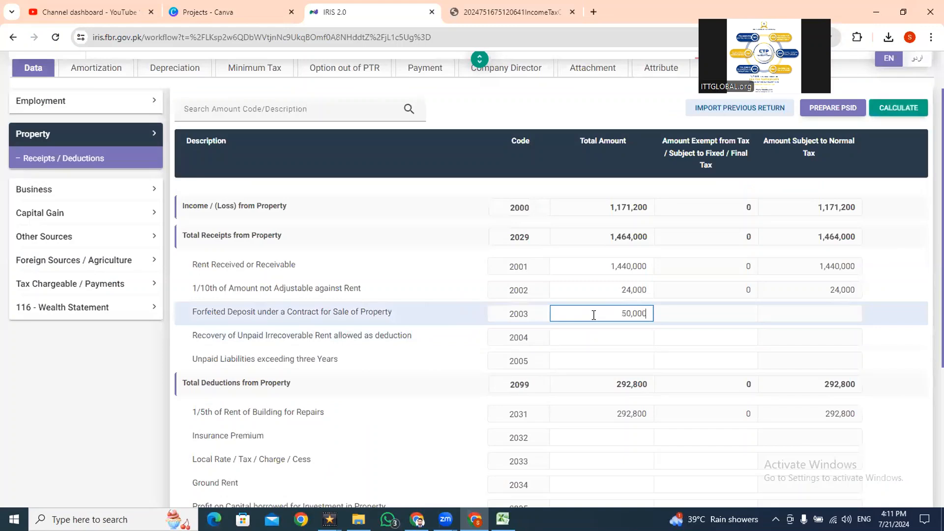
pyautogui.click(896, 114)
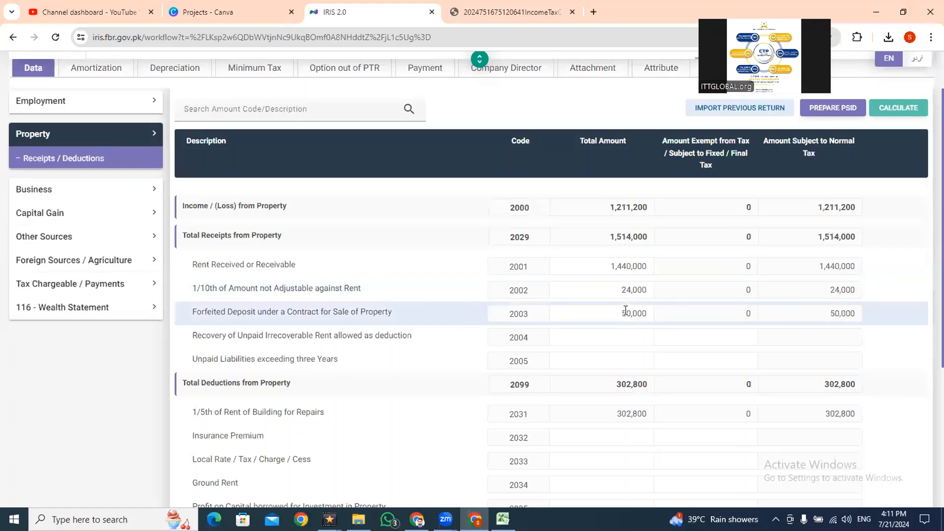
# - Take the previous year rent received from Excel cell E9, enter it in IRIS as 120,000 for Recovery of Unpaid Irrecoverable Rent (2004), and recalculate
pyautogui.hotkey('alt', 'Tab')
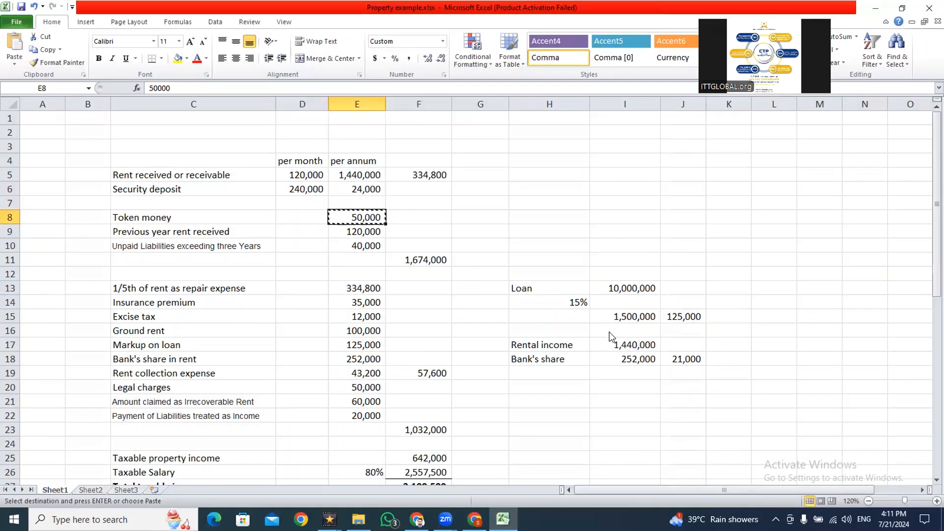
pyautogui.press('Down')
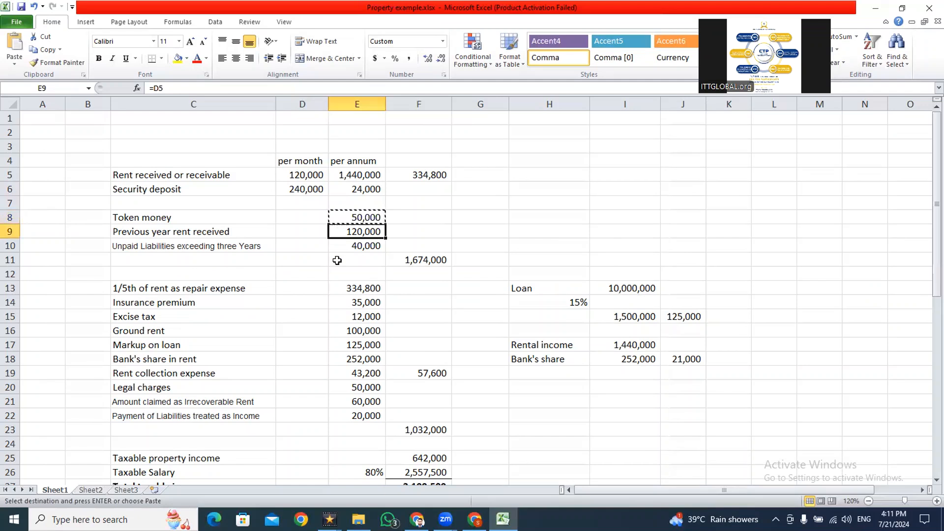
pyautogui.press('F2')
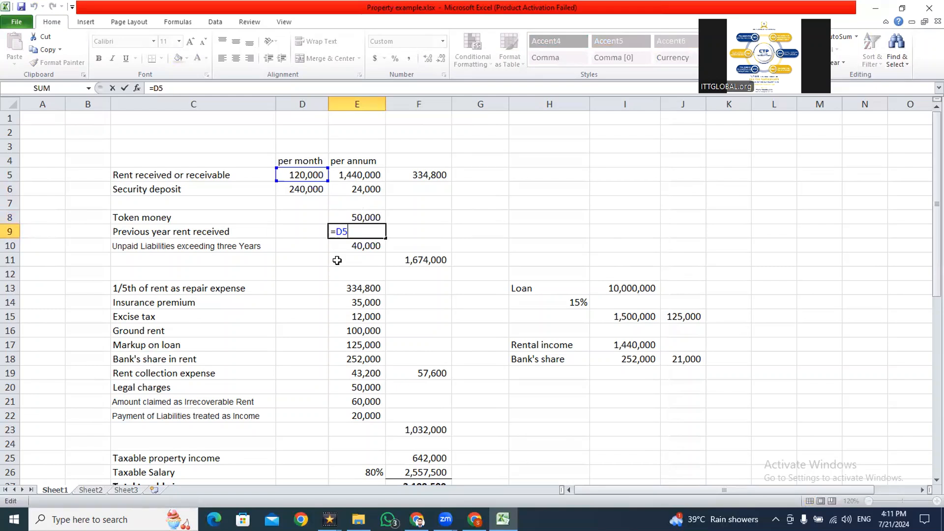
pyautogui.hotkey('ctrl', 'Return')
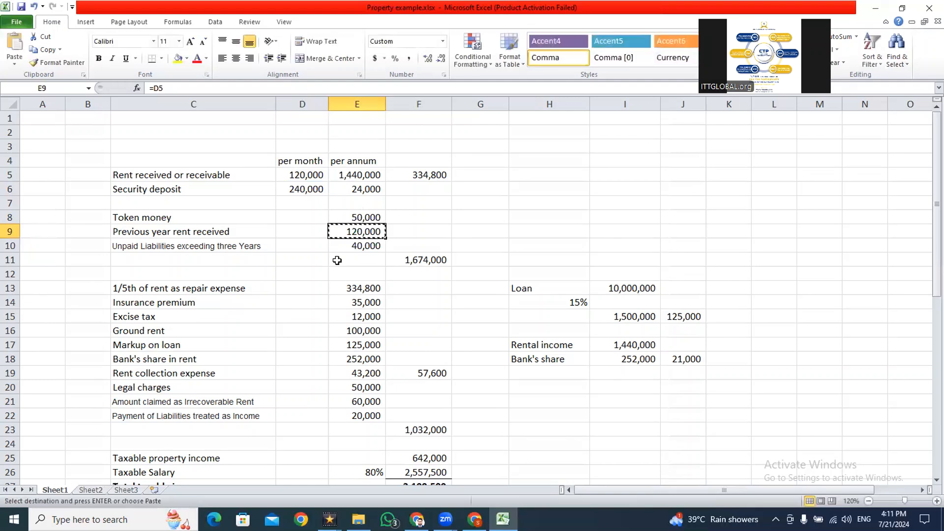
pyautogui.hotkey('alt', 'Tab')
pyautogui.click(618, 334)
pyautogui.hotkey('ctrl', 'v')
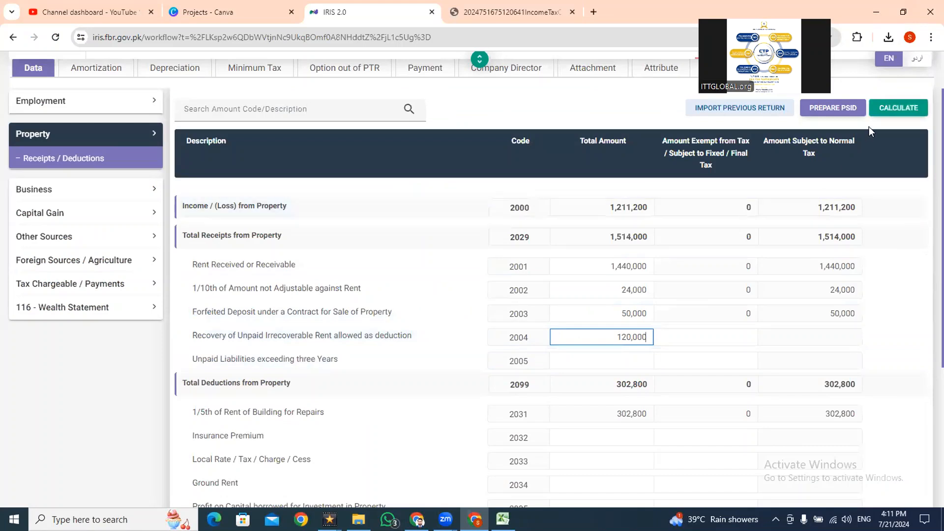
pyautogui.click(897, 108)
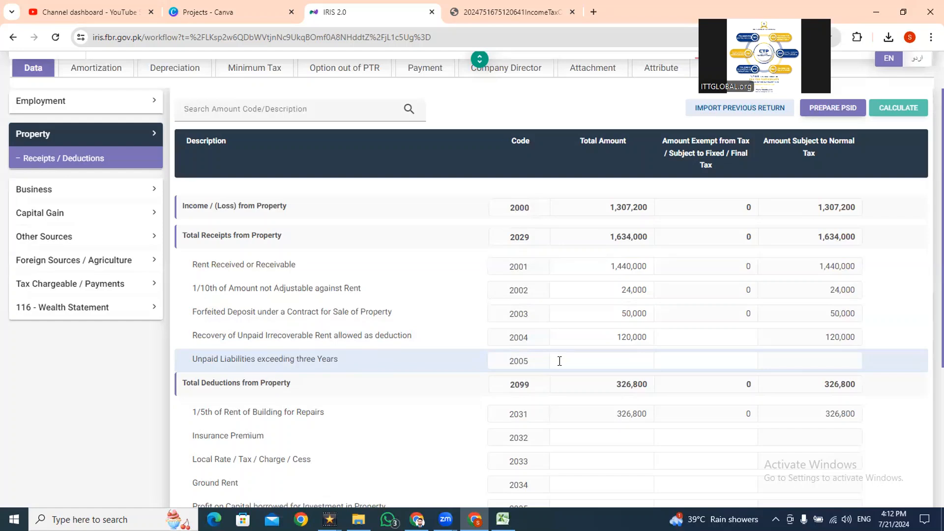
# - Take the unpaid liabilities amount from Excel cell E10, enter it in IRIS as 40,000 for Unpaid Liabilities exceeding three Years (2005), and recalculate
pyautogui.hotkey('alt', 'Tab')
pyautogui.click(348, 251)
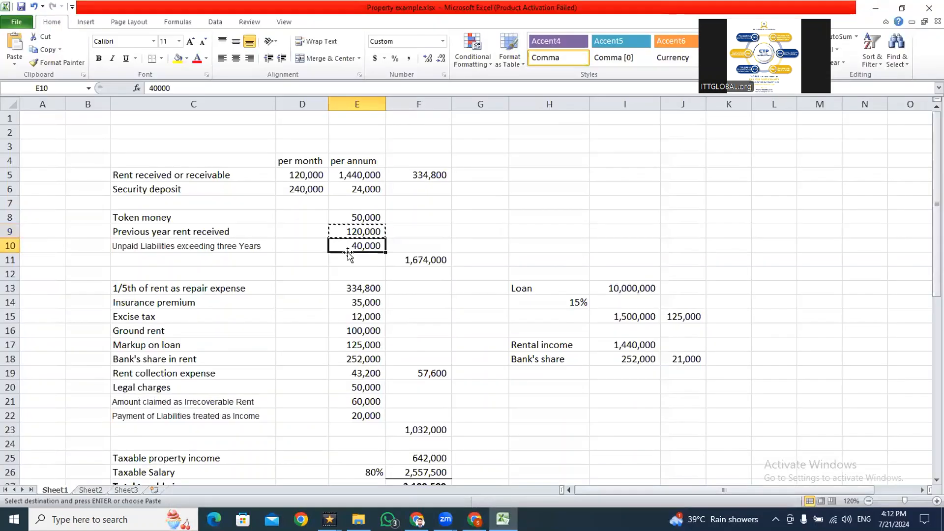
pyautogui.hotkey('alt', 'Tab')
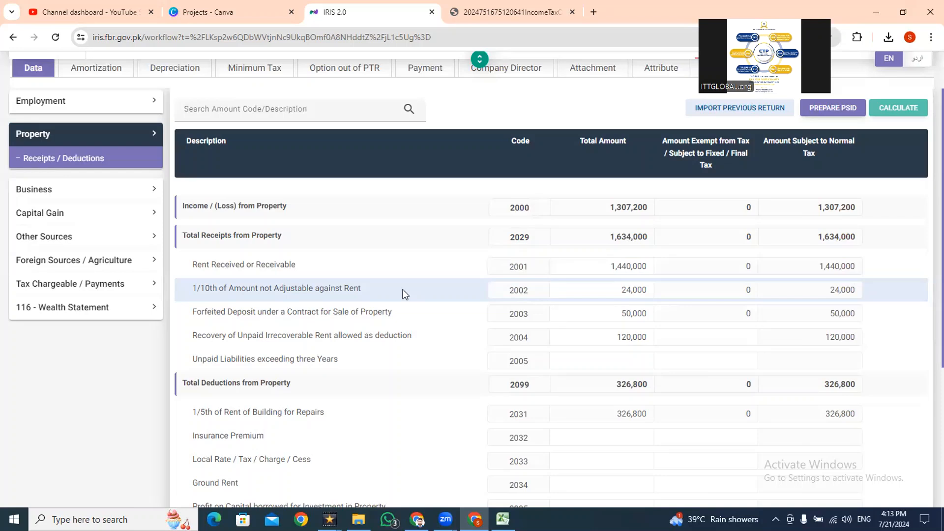
pyautogui.hotkey('alt', 'Tab')
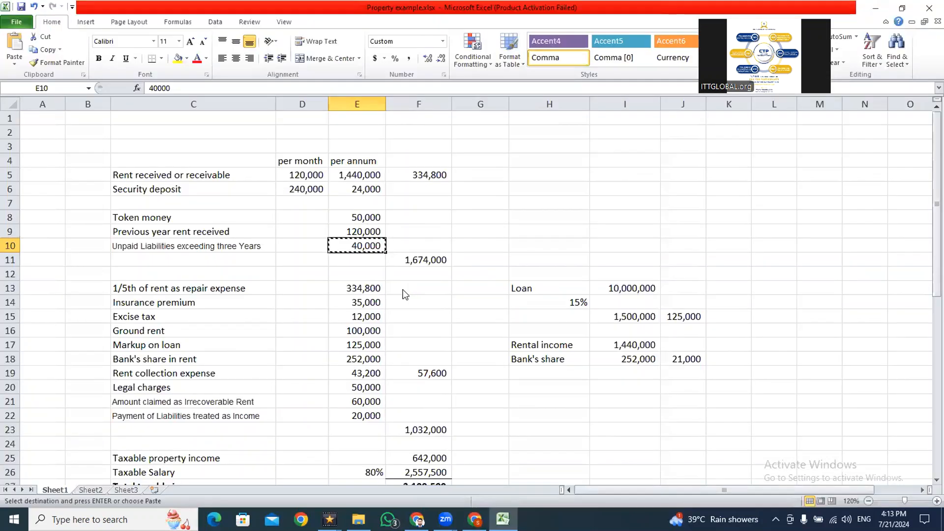
pyautogui.hotkey('alt', 'Tab')
pyautogui.click(581, 359)
pyautogui.write('400000')
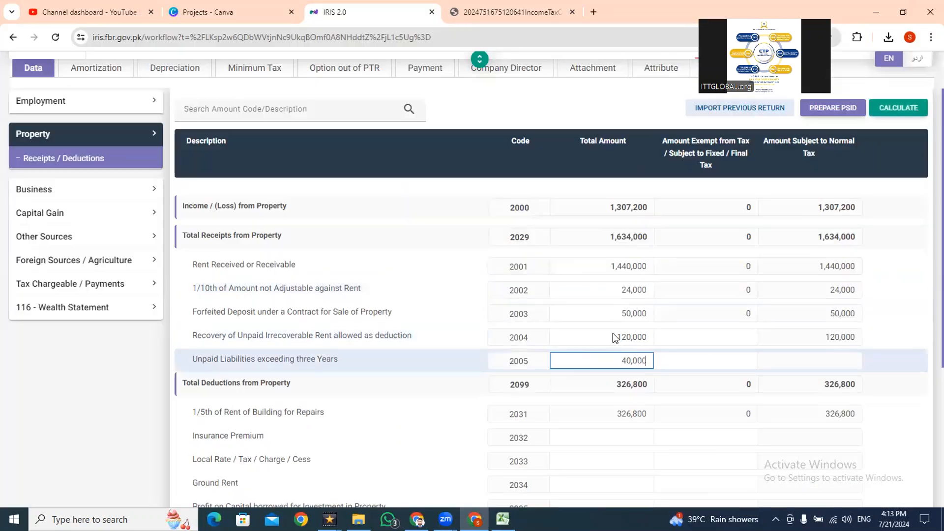
pyautogui.click(892, 106)
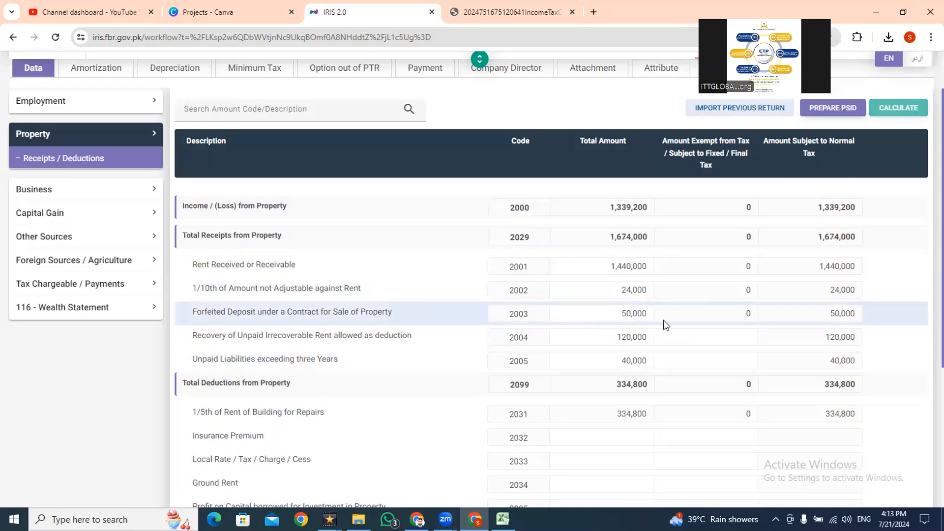
# - Compare the IRIS amount for 1/5th of Rent of Building for Repairs (2031) with the repair expense formula in Excel cell E13
pyautogui.moveTo(617, 413); pyautogui.dragTo(631, 414)
pyautogui.hotkey('alt', 'Tab')
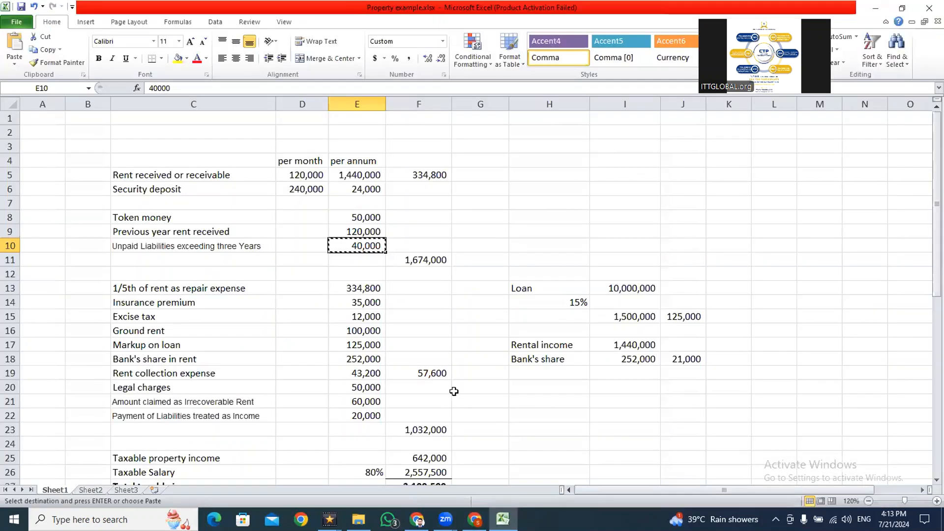
pyautogui.click(350, 289)
pyautogui.doubleClick(347, 293)
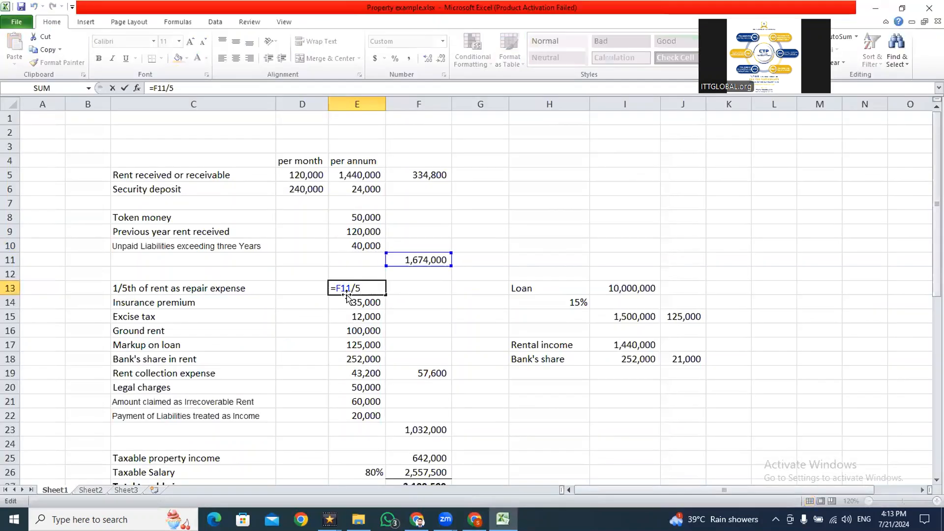
pyautogui.press('Escape')
pyautogui.doubleClick(346, 293)
pyautogui.press('Escape')
pyautogui.hotkey('alt', 'Tab')
pyautogui.click(616, 433)
pyautogui.click(612, 417)
pyautogui.hotkey('alt', 'Tab')
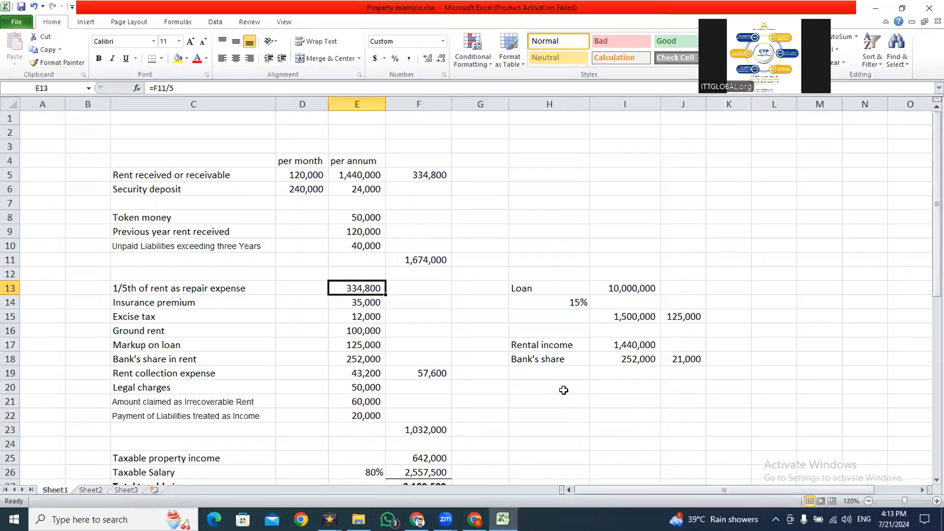
pyautogui.hotkey('alt', 'Tab')
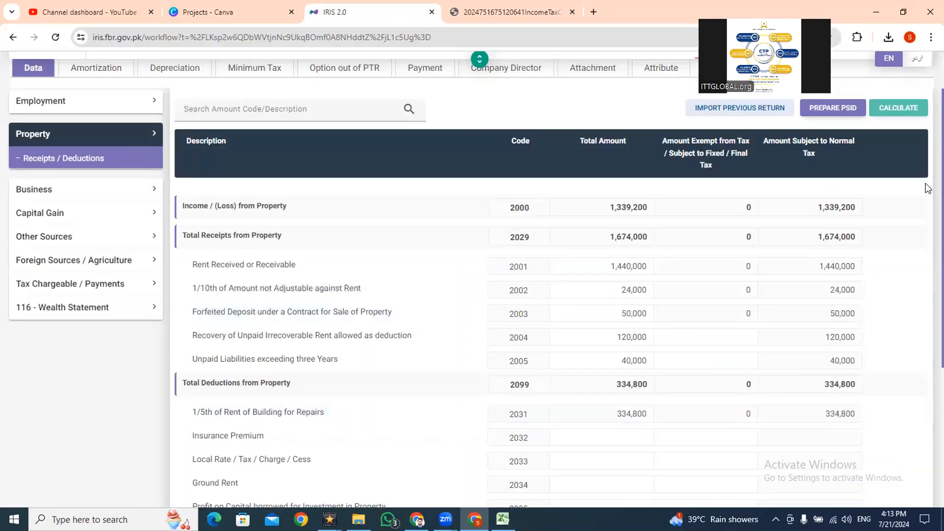
# - Copy the insurance premium from Excel cell E14 and paste 35,000 into the IRIS total amount for Insurance Premium (2032)
pyautogui.scroll(-3, 928, 252)
pyautogui.scroll(-1, 928, 252)
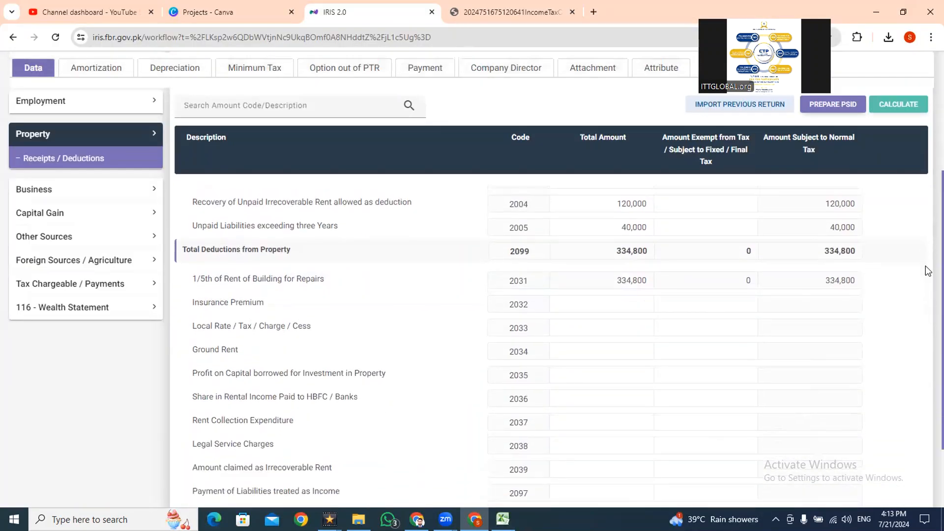
pyautogui.hotkey('alt', 'Tab')
pyautogui.press('Down')
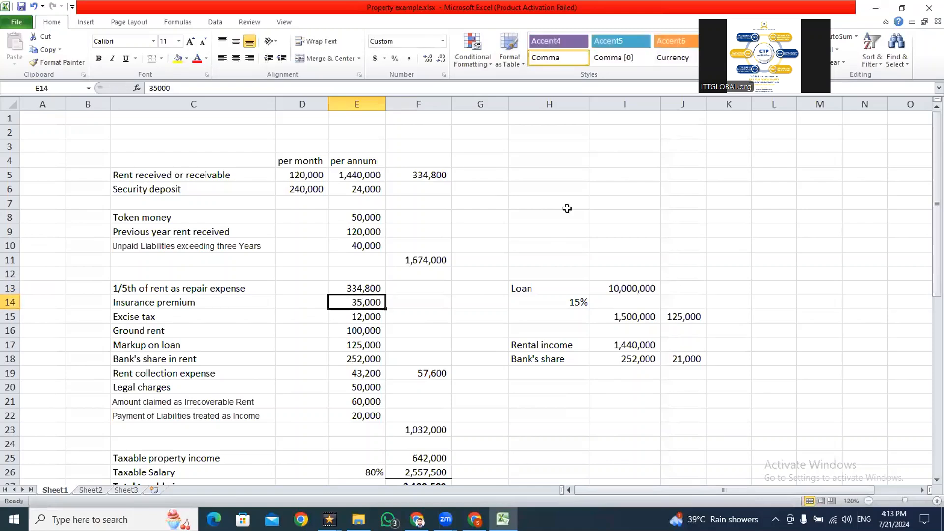
pyautogui.hotkey('ctrl', 'c')
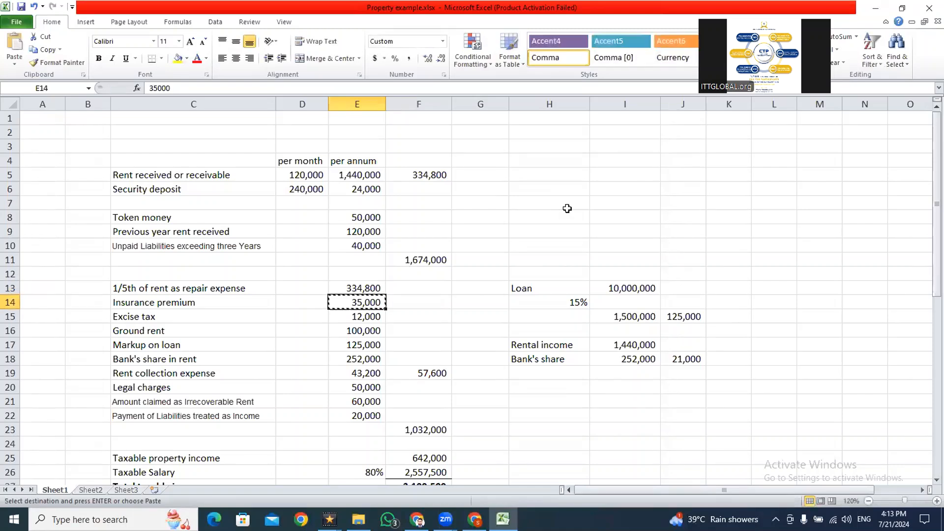
pyautogui.hotkey('alt', 'Tab')
pyautogui.click(578, 308)
pyautogui.hotkey('ctrl', 'v')
# - Copy the excise tax from Excel cell E15 and paste 12,000 into the IRIS total amount for Local Rate / Tax / Charge / Cess (2033)
pyautogui.click(580, 326)
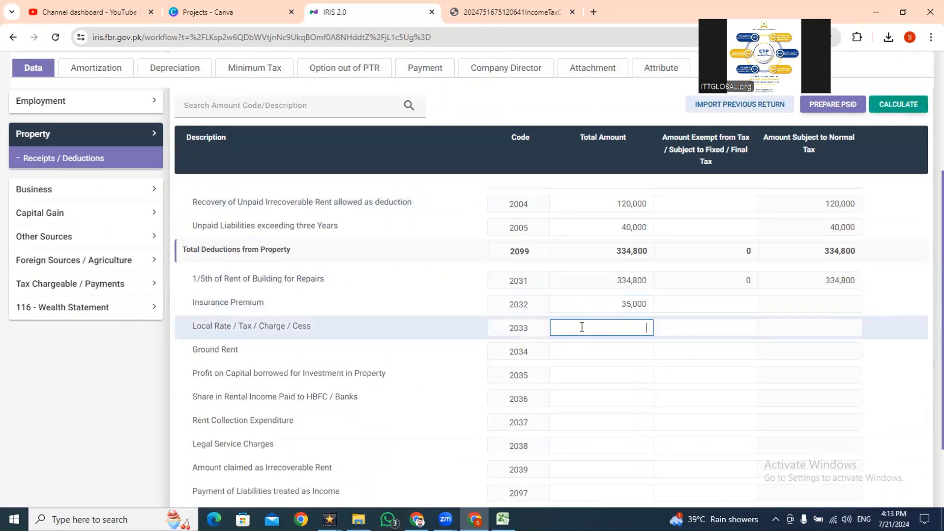
pyautogui.hotkey('alt', 'Tab')
pyautogui.press('Down')
pyautogui.hotkey('ctrl', 'c')
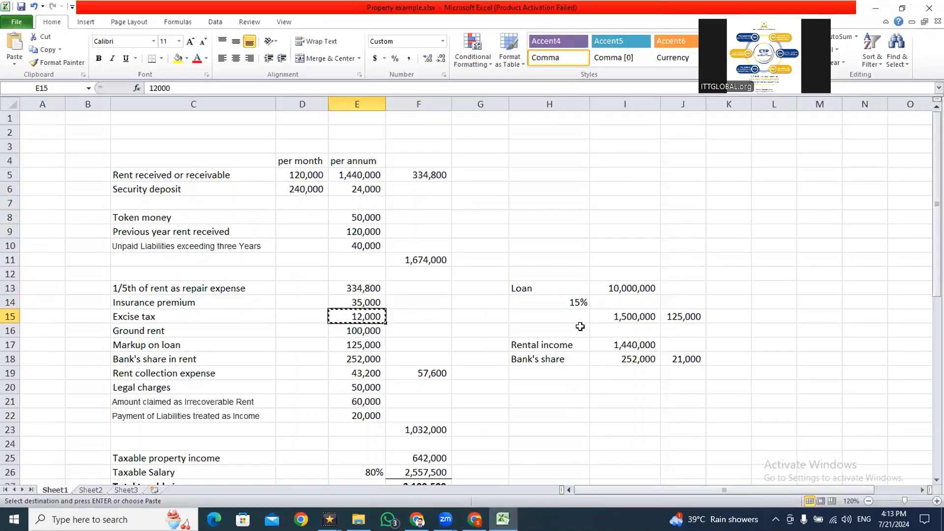
pyautogui.hotkey('alt', 'Tab')
pyautogui.hotkey('ctrl', 'v')
# - Copy the ground rent from Excel cell E16, undoing the accidental paste over it, and enter 100,000 for Ground Rent (2034) in IRIS
pyautogui.click(609, 344)
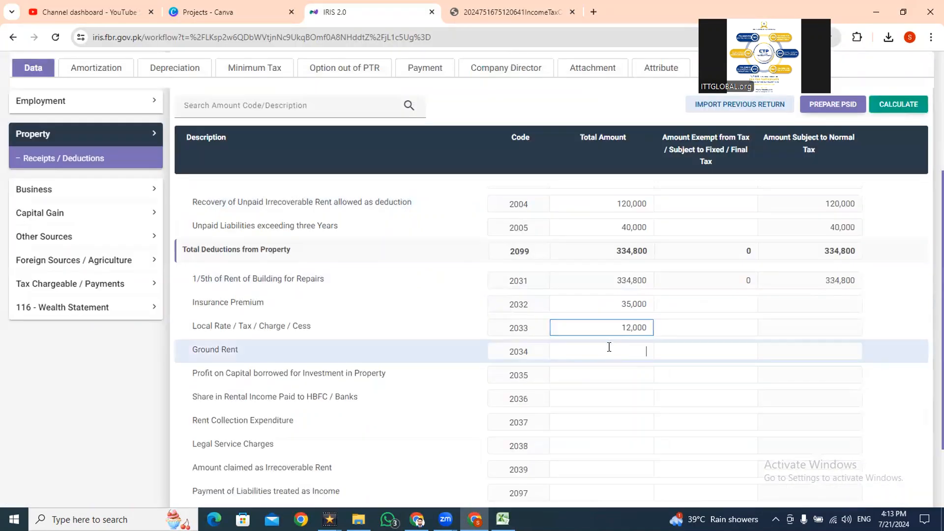
pyautogui.hotkey('alt', 'Tab')
pyautogui.press('Down')
pyautogui.hotkey('ctrl', 'v')
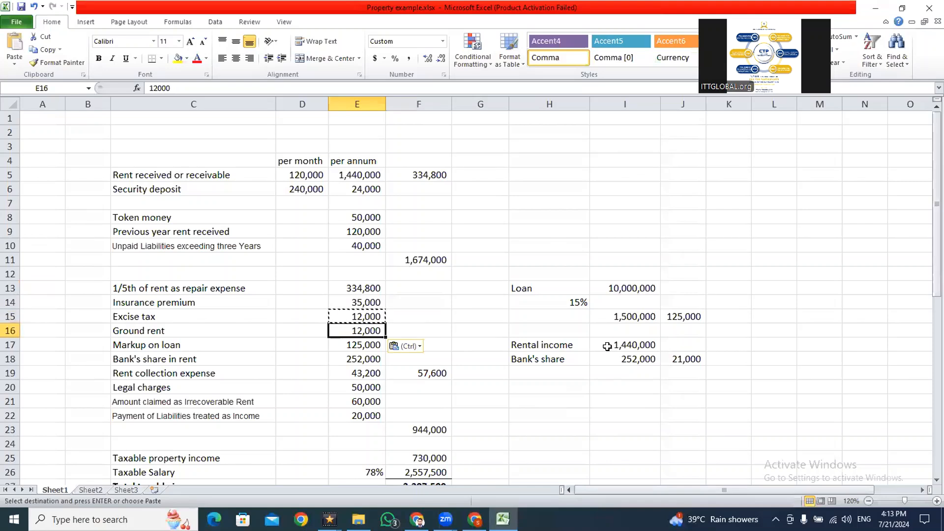
pyautogui.hotkey('ctrl', 'z')
pyautogui.hotkey('ctrl', 'c')
pyautogui.hotkey('alt', 'Tab')
pyautogui.hotkey('ctrl', 'v')
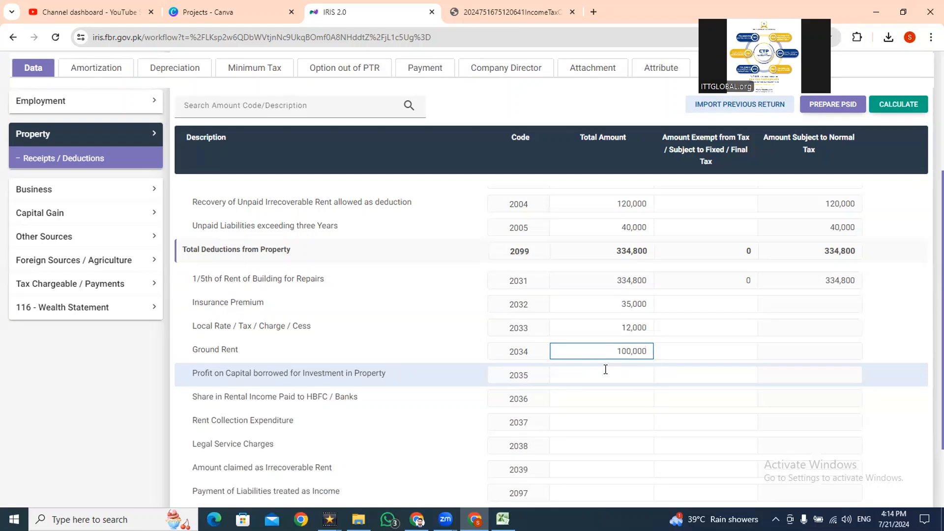
# - Switch to Excel and go through the deduction rows to the Markup on loan amount in E17
pyautogui.hotkey('alt', 'Tab')
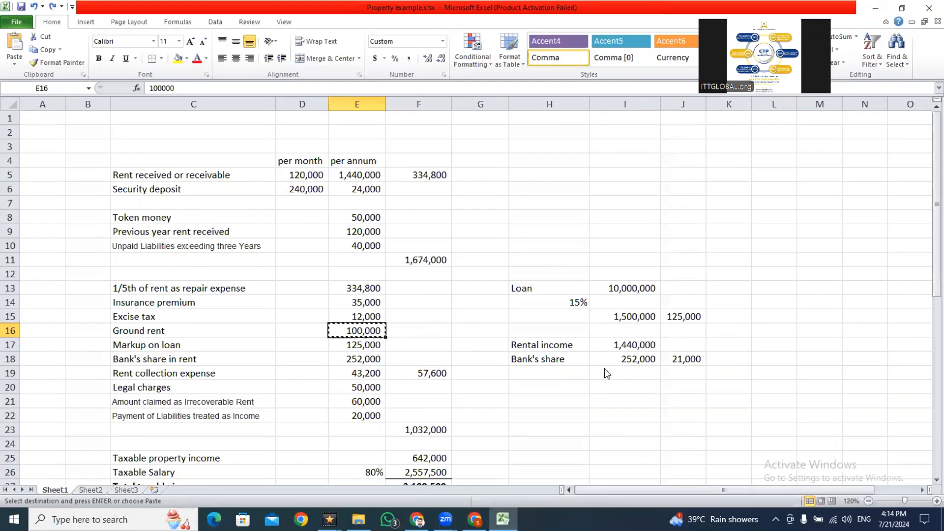
pyautogui.press('Up')
pyautogui.press('Up')
pyautogui.press('Up')
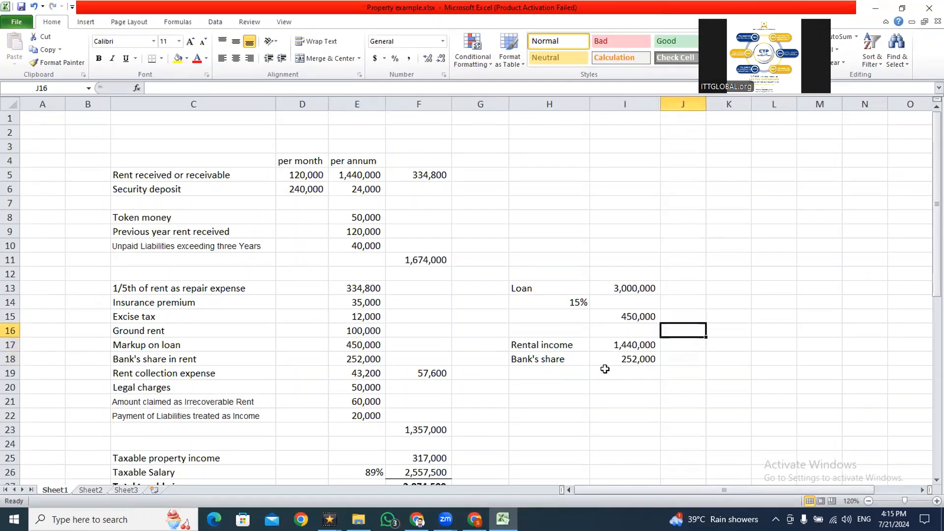
pyautogui.press('Left')
pyautogui.press('Left')
pyautogui.press('Left')
pyautogui.press('Left')
pyautogui.press('Left')
pyautogui.press('Left')
pyautogui.press('Down')
pyautogui.press('Down')
pyautogui.press('Right')
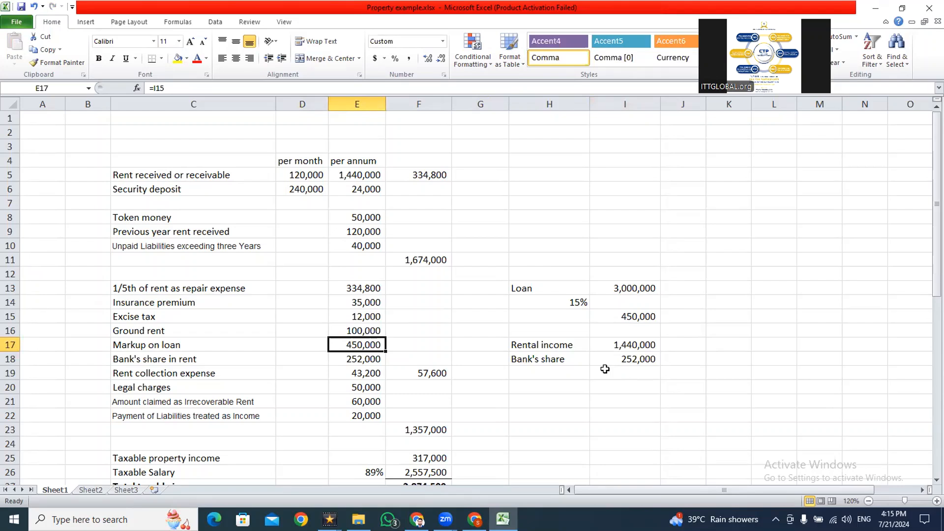
# - Review the loan amount in I13, the rate in H14 and the markup formula in I15
pyautogui.press('Right')
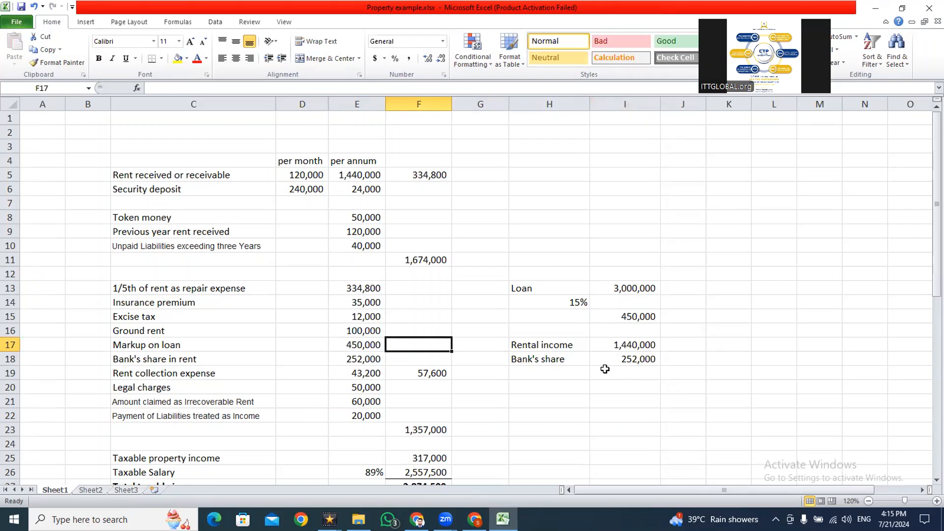
pyautogui.press('Right')
pyautogui.press('Right')
pyautogui.press('Up')
pyautogui.press('Up')
pyautogui.press('Up')
pyautogui.press('Right')
pyautogui.press('Up')
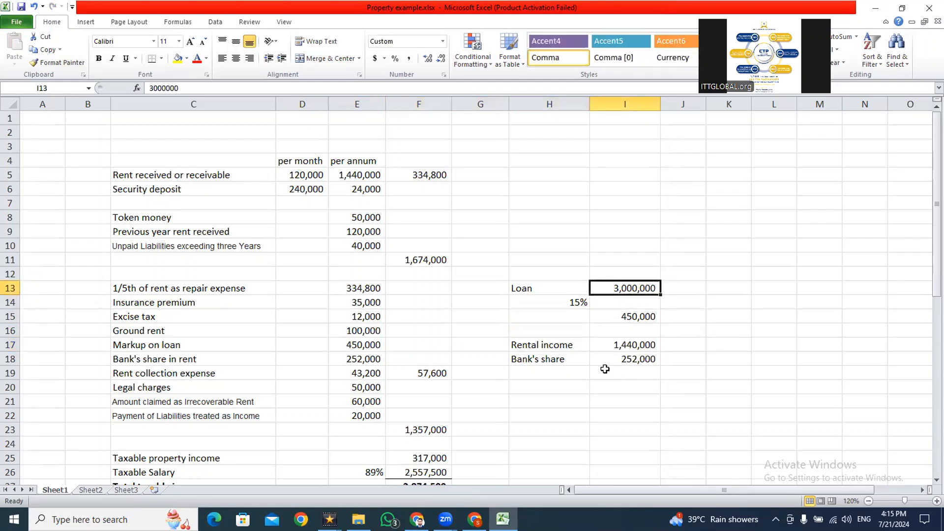
pyautogui.press('Down')
pyautogui.press('Left')
pyautogui.press('Right')
pyautogui.press('Down')
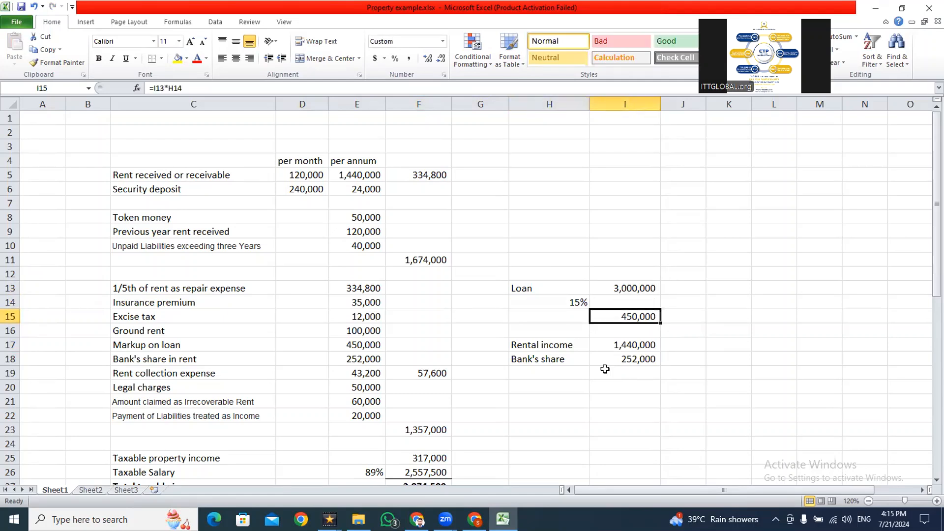
pyautogui.press('F2')
pyautogui.press('Escape')
# - Copy the markup on loan from E17, paste 450,000 into IRIS for Profit on Capital borrowed for Investment in Property (2035), and recalculate
pyautogui.press('Left')
pyautogui.press('Left')
pyautogui.press('Left')
pyautogui.press('Left')
pyautogui.press('Down')
pyautogui.press('Down')
pyautogui.press('F2')
pyautogui.press('Escape')
pyautogui.hotkey('ctrl', 'c')
pyautogui.hotkey('alt', 'Tab')
pyautogui.click(623, 372)
pyautogui.hotkey('ctrl', 'v')
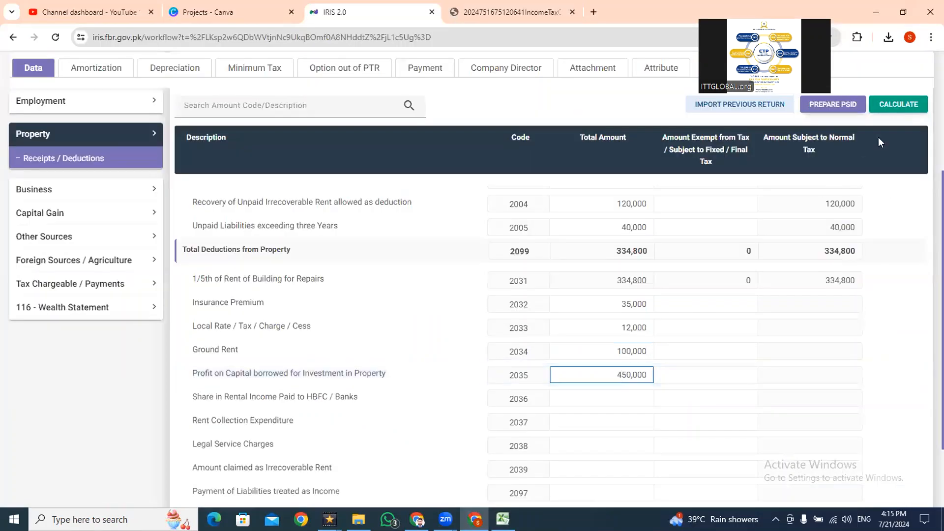
pyautogui.click(894, 109)
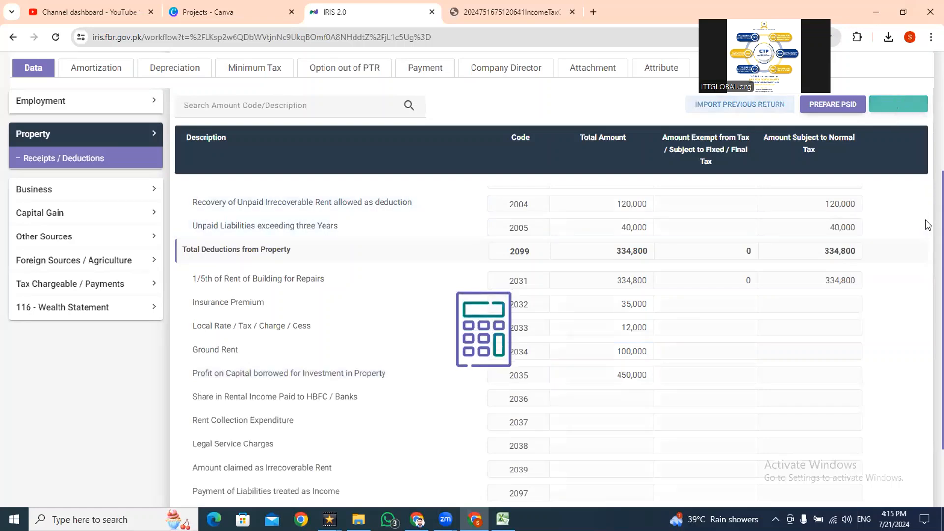
# - Return to Excel and review the bank's share in rent in E18 against the rental income and bank's share figures in I17 and I18
pyautogui.scroll(-2, 926, 241)
pyautogui.click(622, 334)
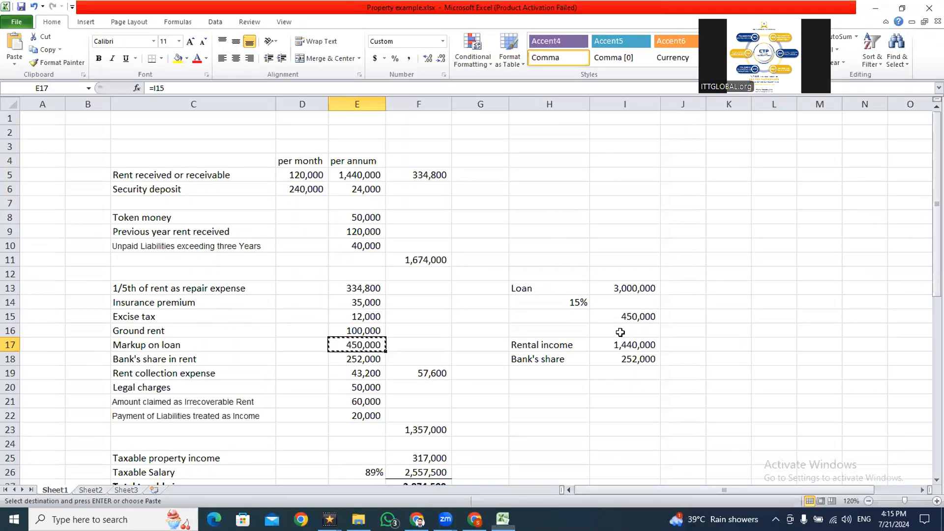
pyautogui.press('Down')
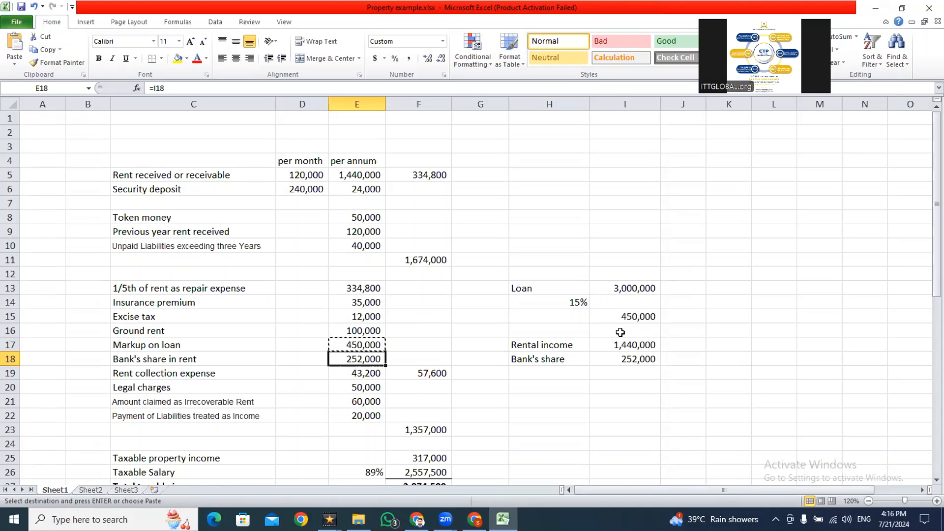
pyautogui.press('Right')
pyautogui.press('Right')
pyautogui.press('Right')
pyautogui.press('Right')
pyautogui.press('Up')
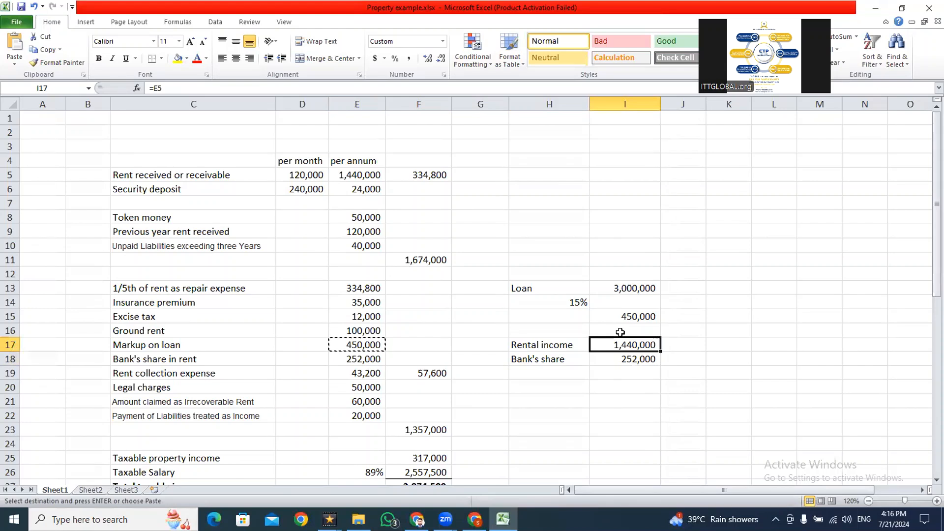
pyautogui.press('Down')
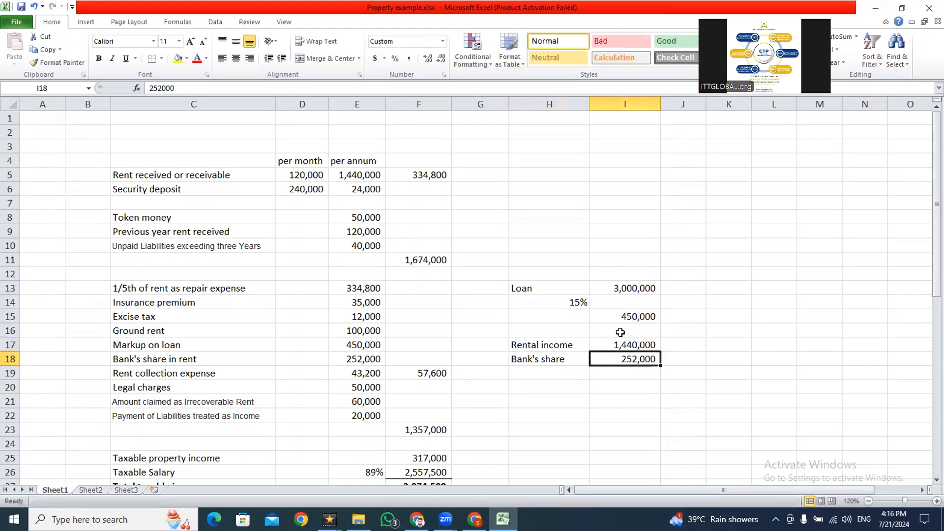
pyautogui.press('Right')
pyautogui.write('=')
pyautogui.write('/12')
pyautogui.press('Return')
pyautogui.press('Escape')
pyautogui.press('Escape')
pyautogui.write('=')
# - Calculate the bank's monthly share in J18 with the formula =I18/12, and reopen the formula to check it
pyautogui.press('Left')
pyautogui.write('/12')
pyautogui.press('Return')
pyautogui.press('Up')
pyautogui.press('F2')
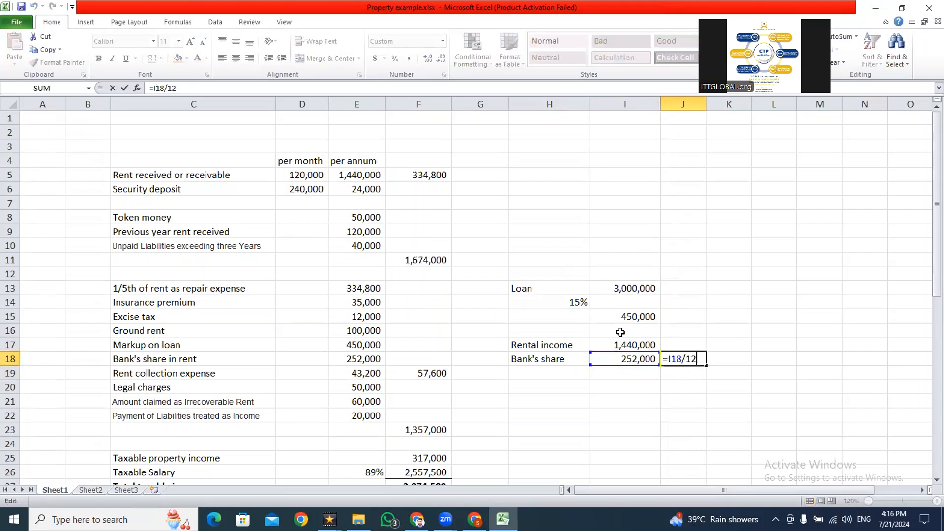
# - Leave the J18 formula, have E18 take the bank's share in rent with =I18, and copy the cell
pyautogui.press('Escape')
pyautogui.press('Left')
pyautogui.press('Left')
pyautogui.press('Left')
pyautogui.press('Left')
pyautogui.press('Left')
pyautogui.write('=I18')
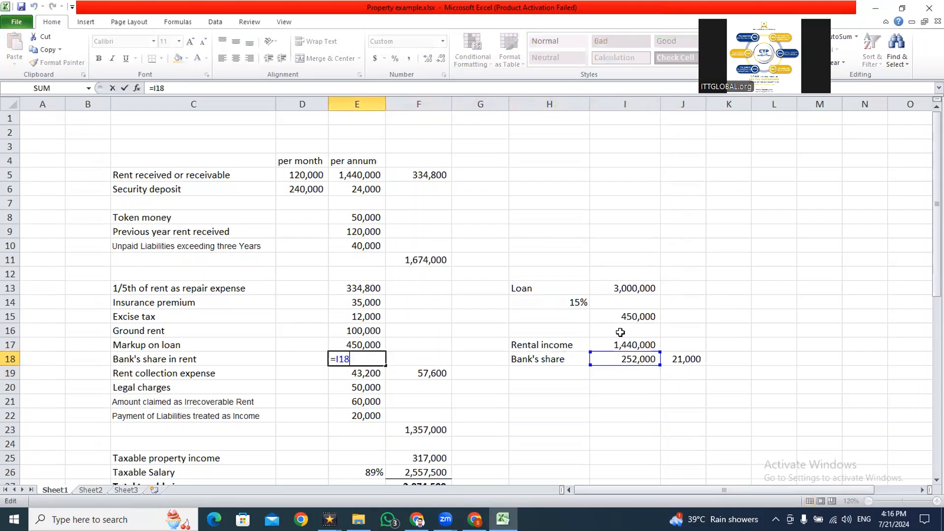
pyautogui.press('Return')
pyautogui.press('Up')
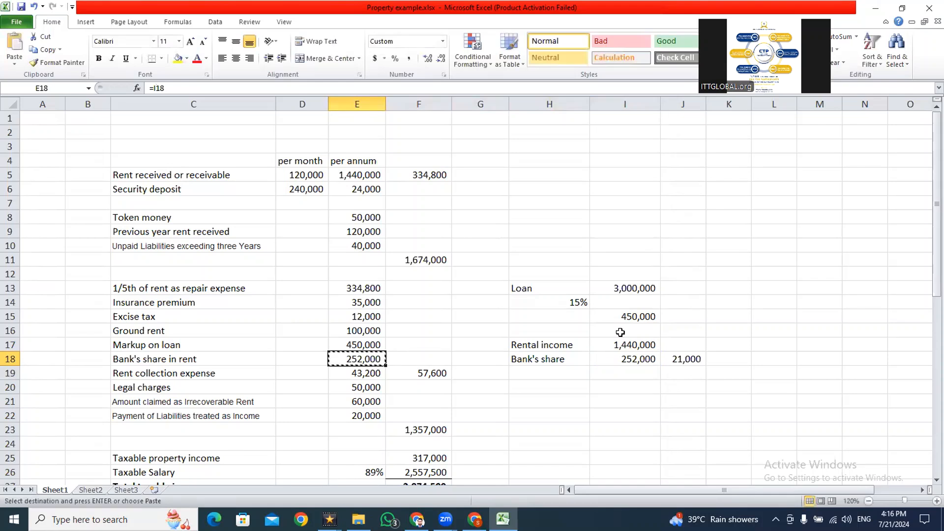
# - Switch to IRIS, paste 252,000 as the Share in Rental Income Paid to HBFC / Banks (2036), and recalculate
pyautogui.hotkey('alt', 'Tab')
pyautogui.click(622, 337)
pyautogui.hotkey('ctrl', 'v')
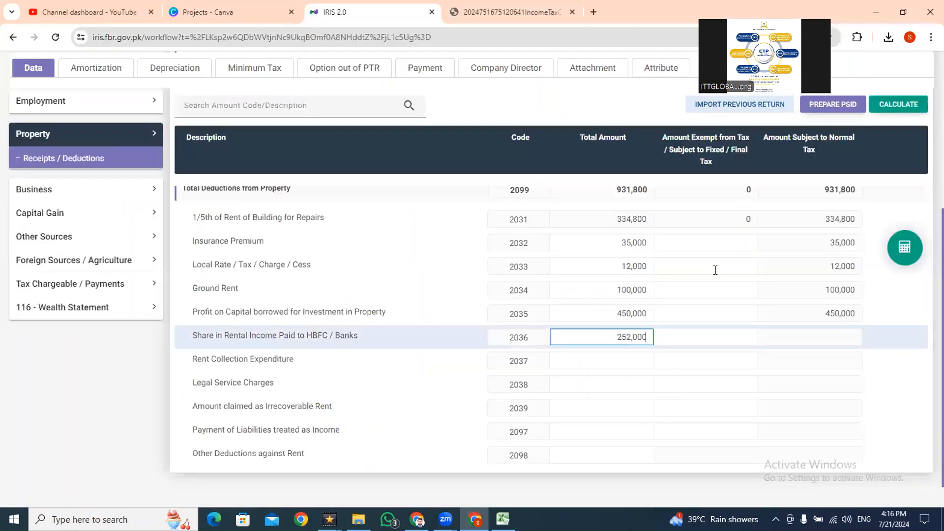
pyautogui.click(896, 102)
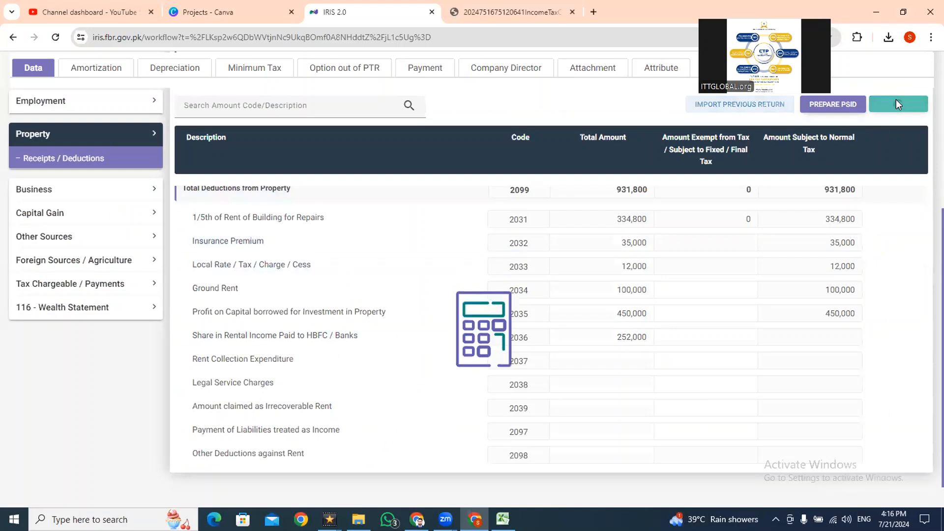
# - Return to Excel and compare the rent collection expense formula in E19 with the 4% limit formula in F19
pyautogui.scroll(-1, 927, 233)
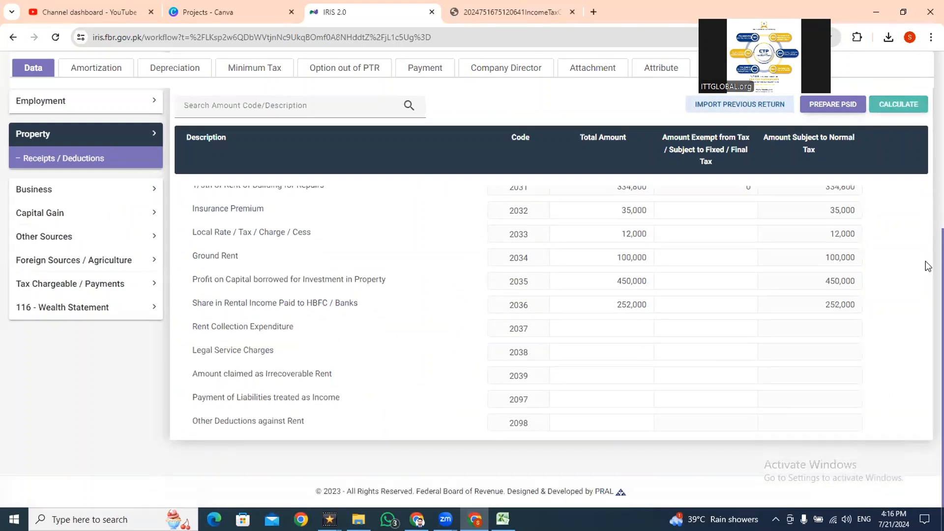
pyautogui.click(598, 331)
pyautogui.hotkey('alt', 'Tab')
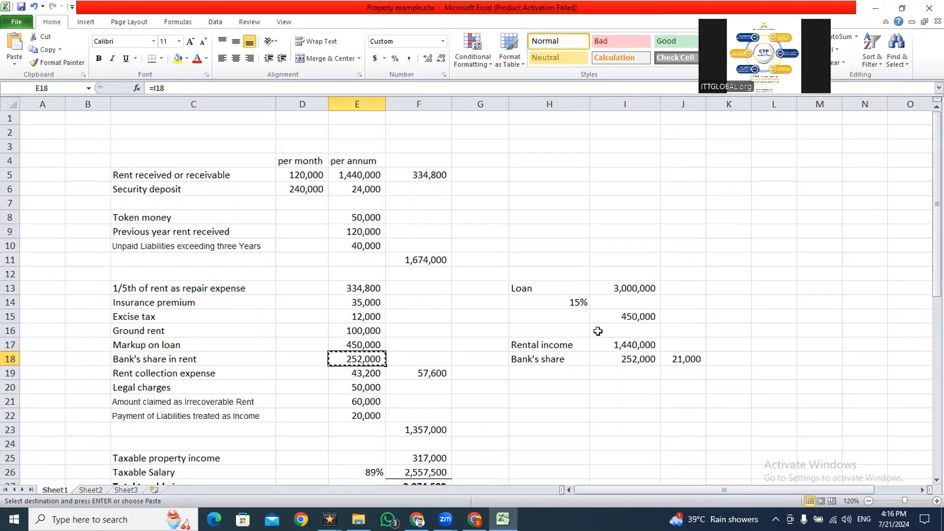
pyautogui.press('Down')
pyautogui.press('F2')
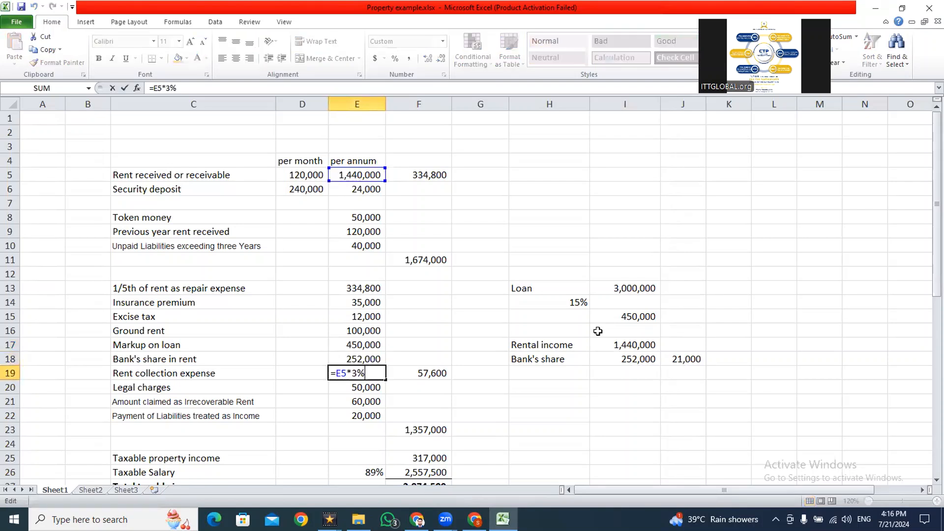
pyautogui.press('Escape')
pyautogui.press('Right')
pyautogui.press('F2')
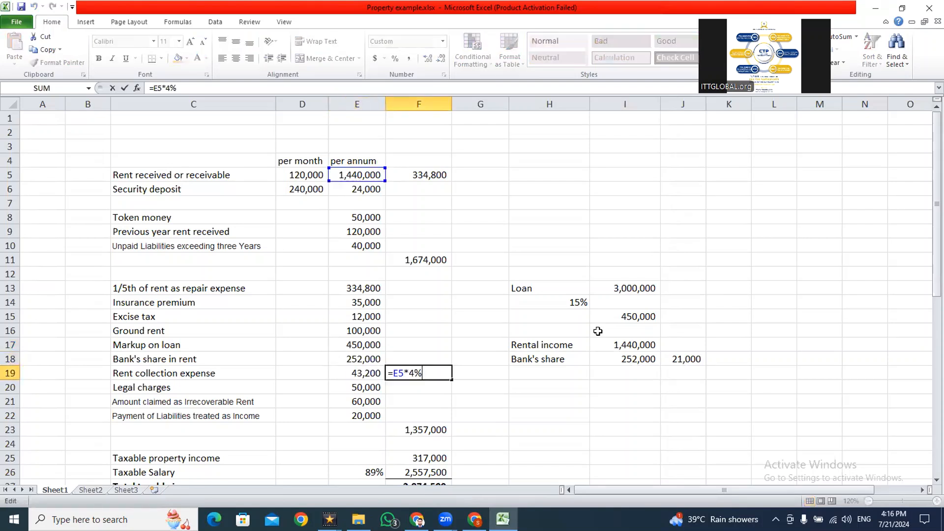
pyautogui.press('Escape')
pyautogui.press('Left')
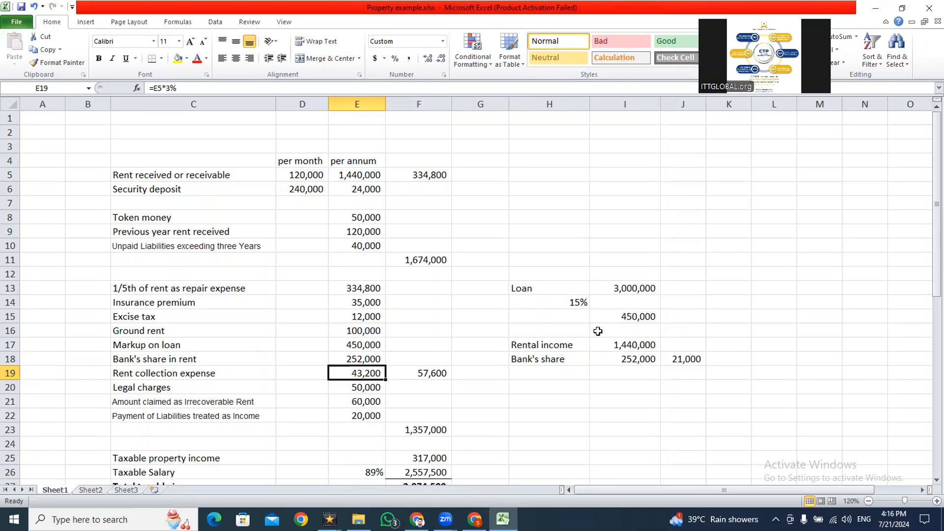
pyautogui.press('Right')
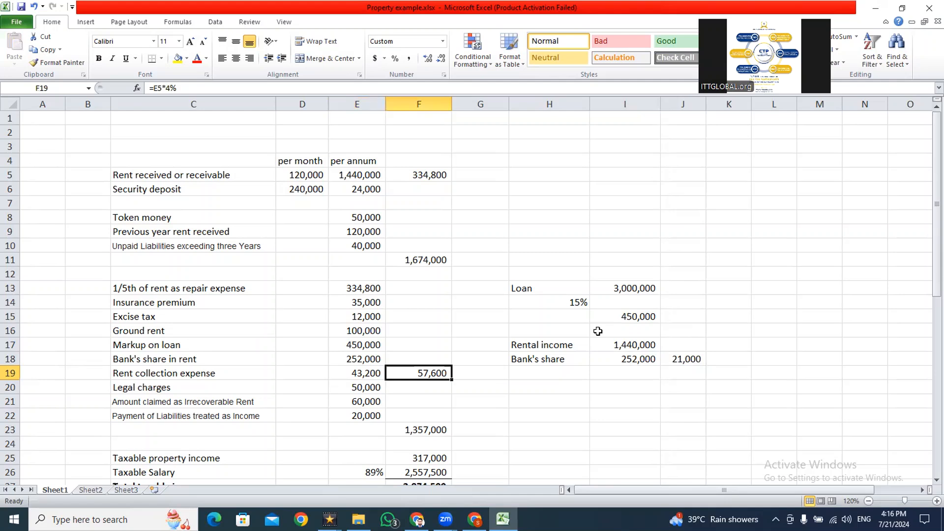
pyautogui.press('F2')
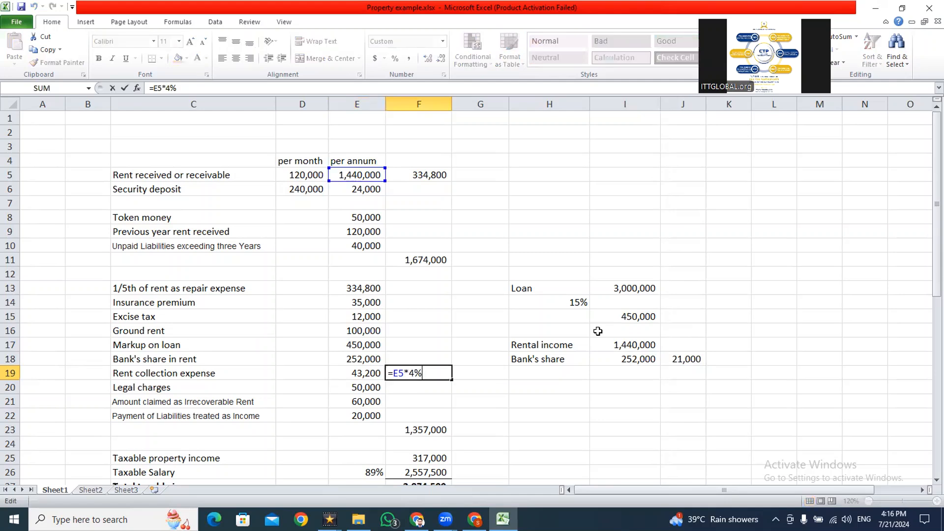
pyautogui.press('Escape')
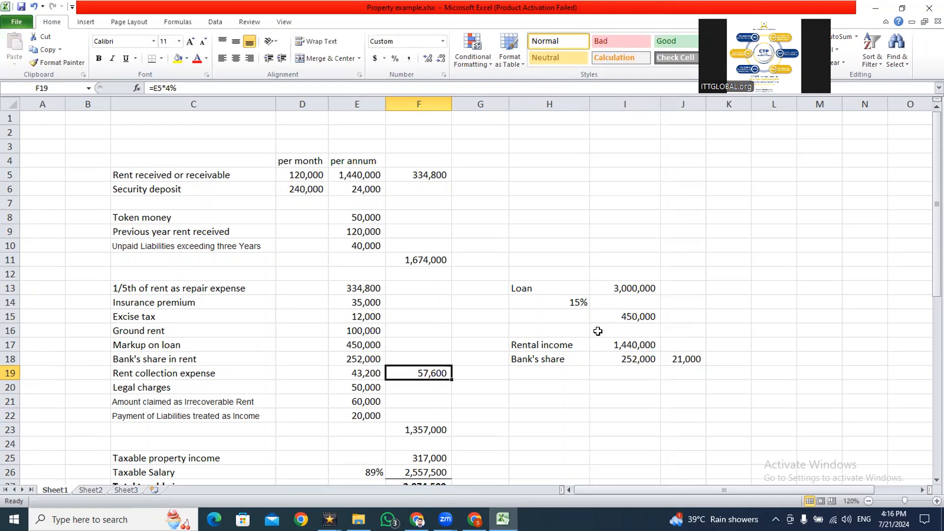
# - Copy the rent collection expense from E19, paste 43,200 into IRIS for Rent Collection Expenditure (2037), and recalculate
pyautogui.press('Left')
pyautogui.press('F2')
pyautogui.press('Escape')
pyautogui.hotkey('ctrl', 'c')
pyautogui.hotkey('alt', 'Tab')
pyautogui.click(617, 331)
pyautogui.hotkey('ctrl', 'v')
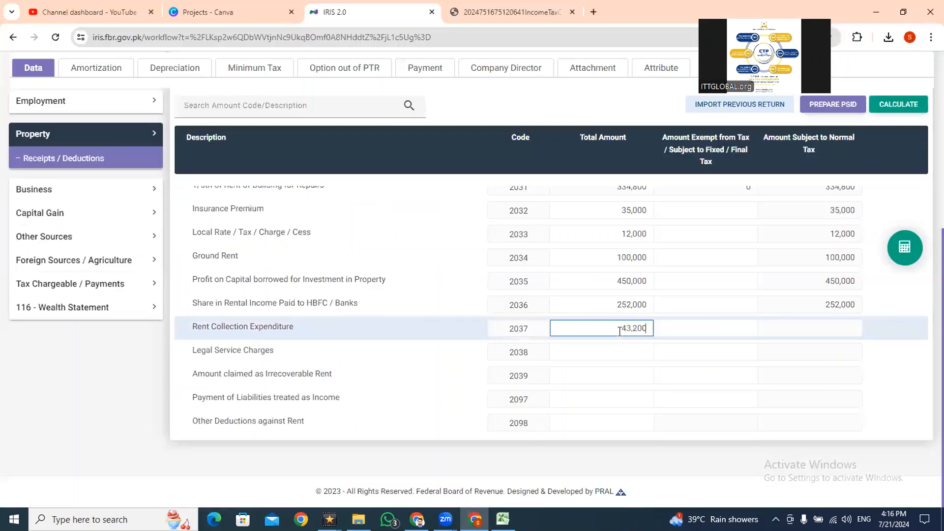
pyautogui.click(897, 104)
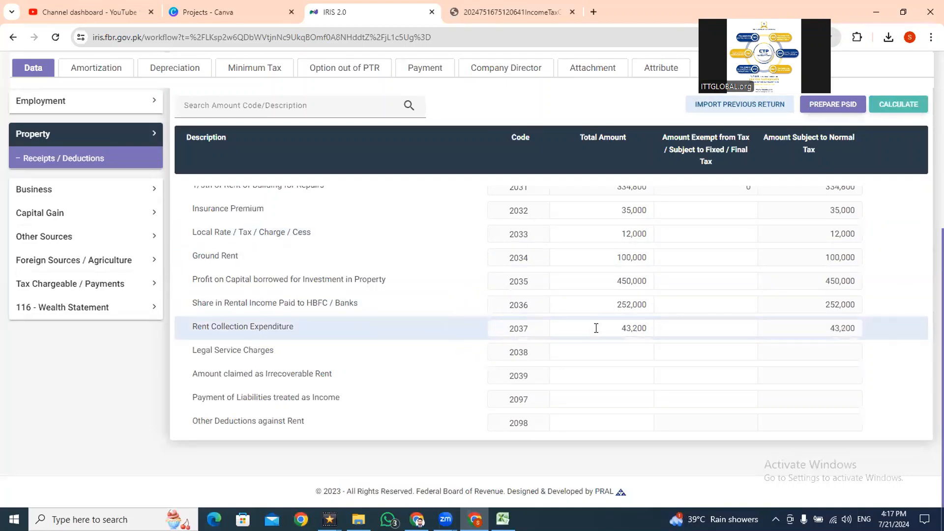
# - In Excel, change the rent collection expense formula in E19 to =E5*4.5%
pyautogui.hotkey('alt', 'Tab')
pyautogui.press('F2')
pyautogui.press('Left')
pyautogui.hotkey('shift', 'Left')
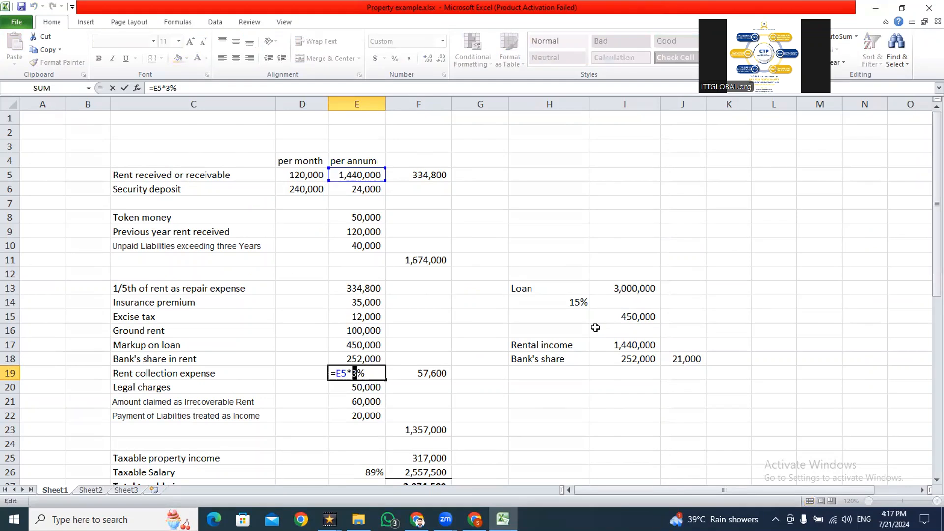
pyautogui.write('4.5')
pyautogui.hotkey('ctrl', 'Return')
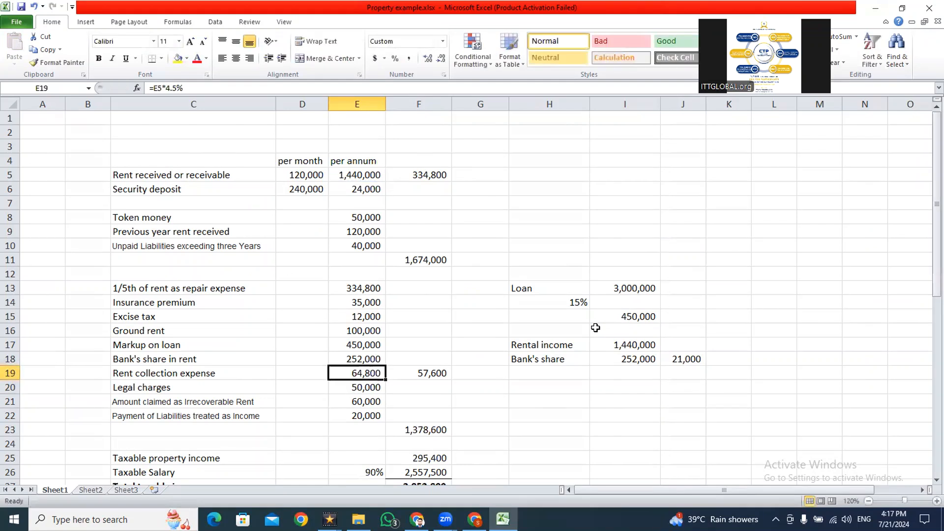
# - In IRIS, replace the Rent Collection Expenditure (2037) amount with 64,800 and recalculate to test the limit
pyautogui.hotkey('alt', 'Tab')
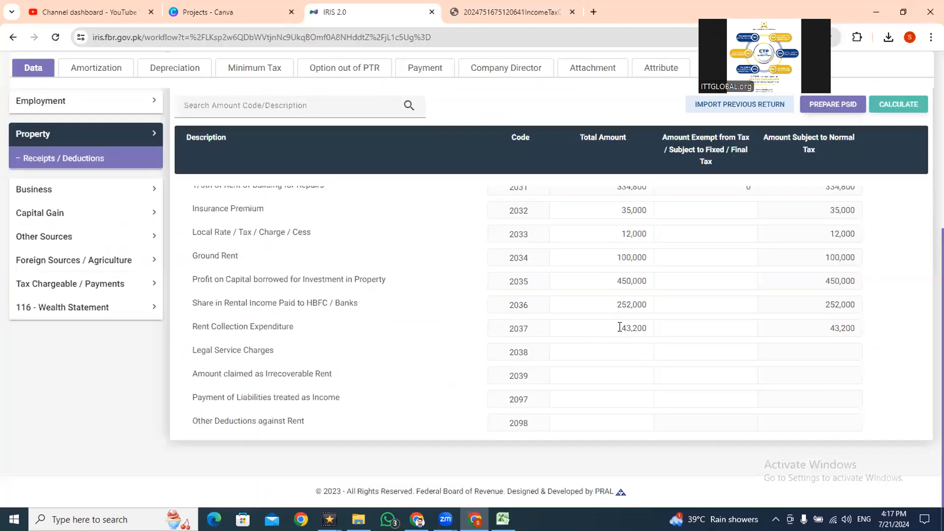
pyautogui.doubleClick(619, 328)
pyautogui.hotkey('ctrl', 'v')
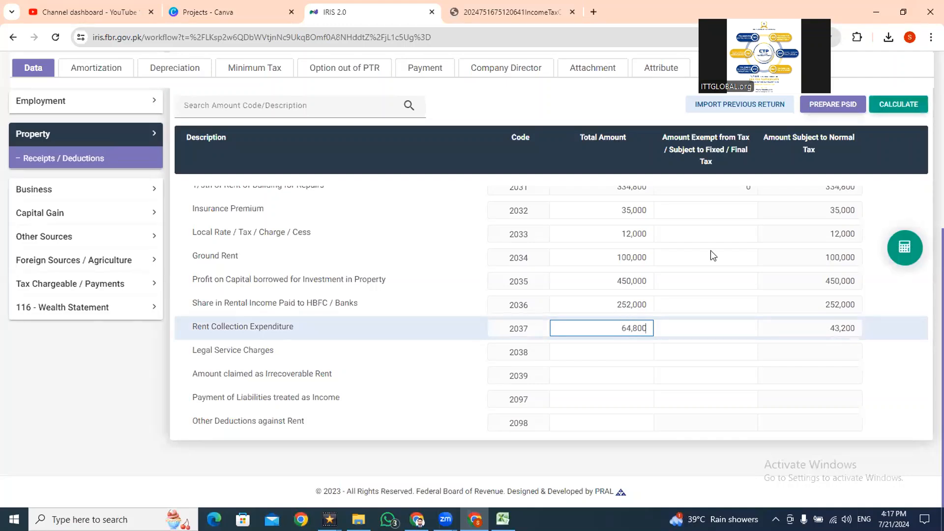
pyautogui.click(890, 106)
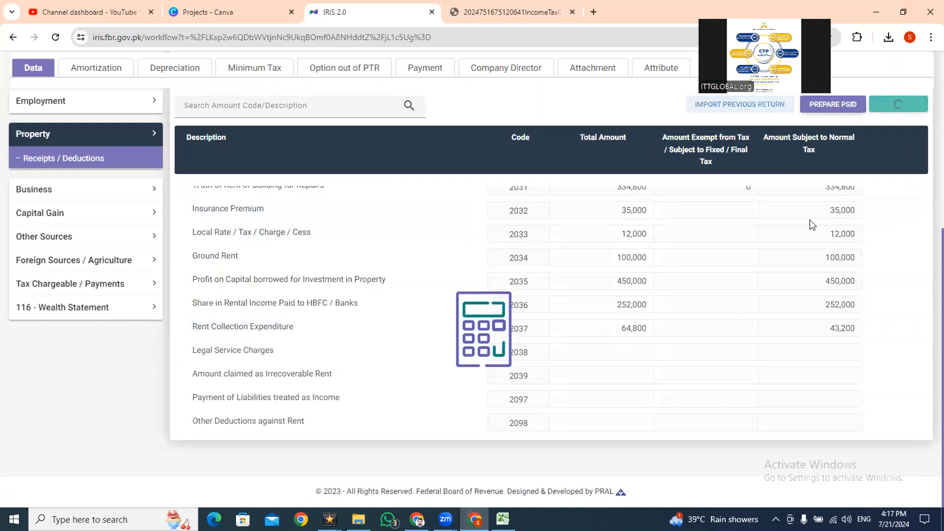
pyautogui.click(622, 331)
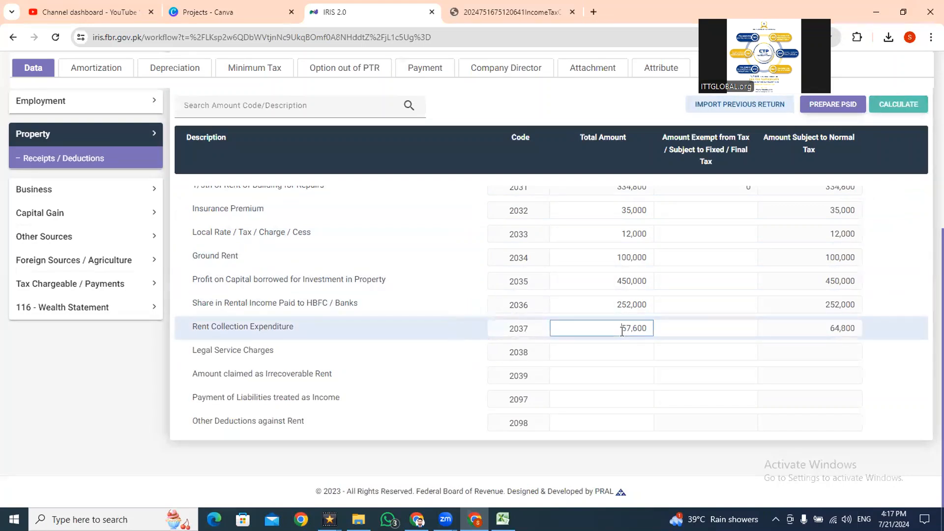
# - Compare the 4% limit in Excel cell F19 with the Rent Collection Expenditure amount in IRIS
pyautogui.hotkey('alt', 'Tab')
pyautogui.press('Right')
pyautogui.press('F2')
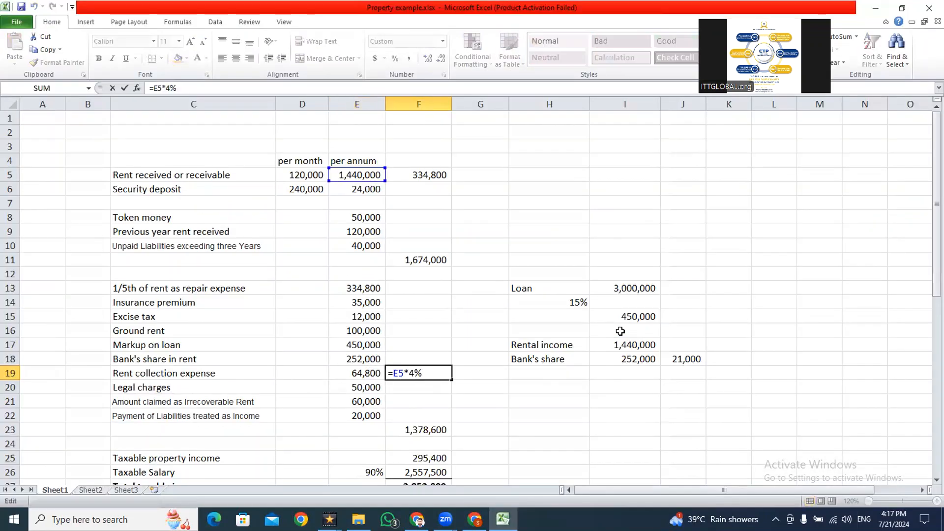
pyautogui.hotkey('ctrl', 'Return')
pyautogui.press('Left')
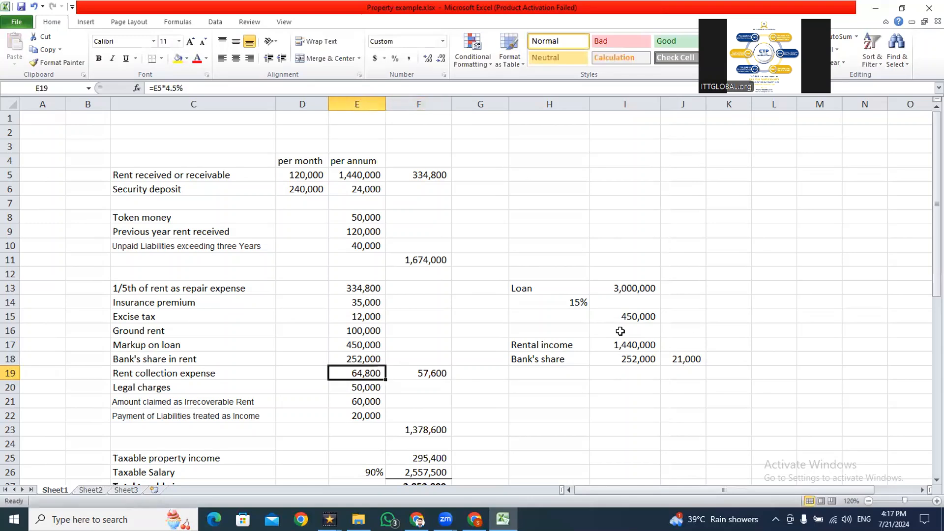
pyautogui.hotkey('alt', 'Tab')
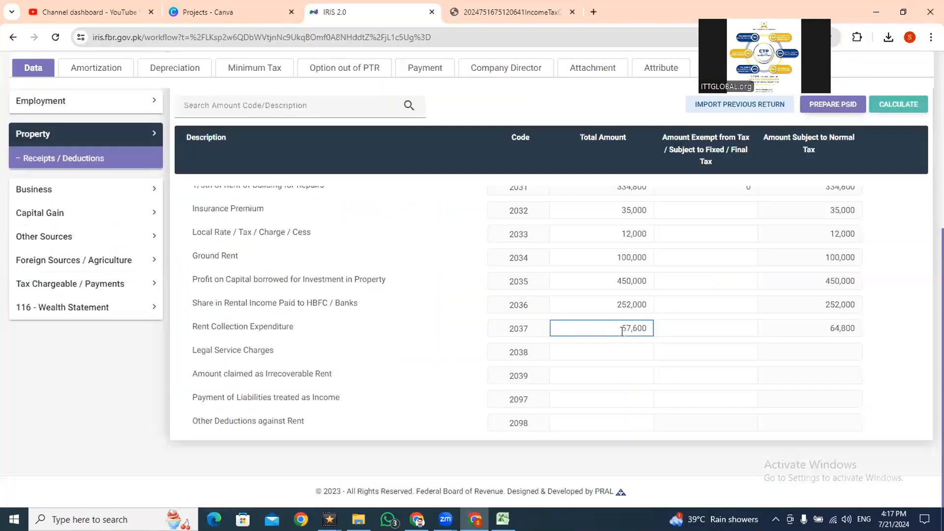
pyautogui.hotkey('alt', 'Tab')
pyautogui.press('Right')
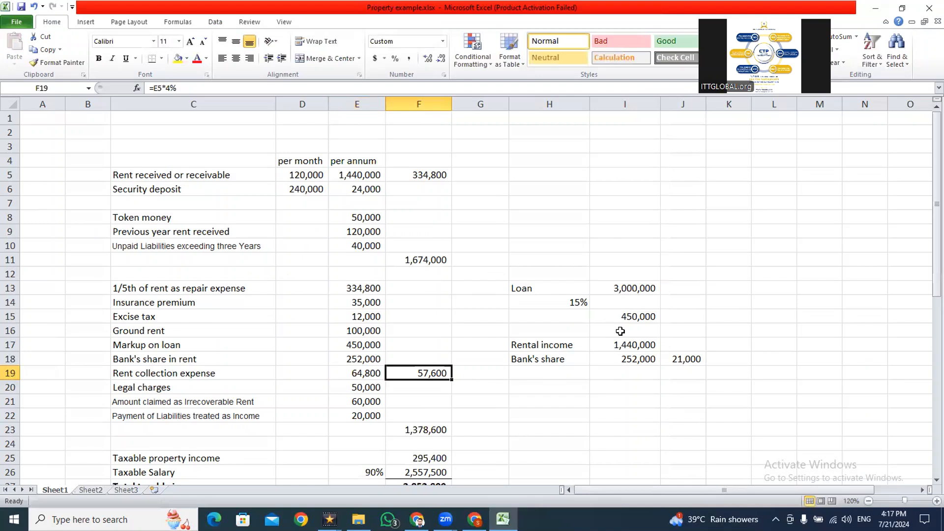
pyautogui.hotkey('alt', 'Tab')
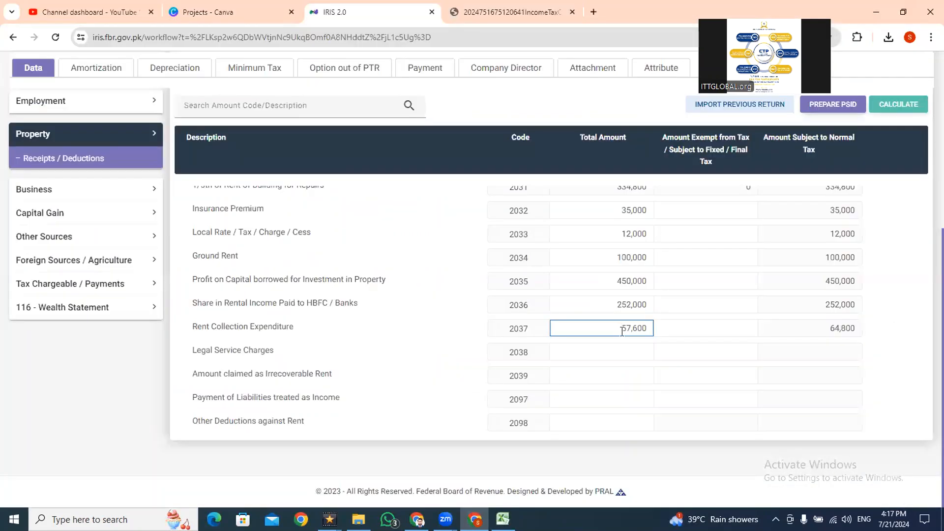
# - In Excel, set the rent collection expense formula in E19 to =E5*3% and copy the cell
pyautogui.hotkey('alt', 'Tab')
pyautogui.press('Left')
pyautogui.press('Right')
pyautogui.press('F2')
pyautogui.press('Left')
pyautogui.hotkey('shift', 'Left')
pyautogui.hotkey('shift', 'Left')
pyautogui.hotkey('shift', 'Left')
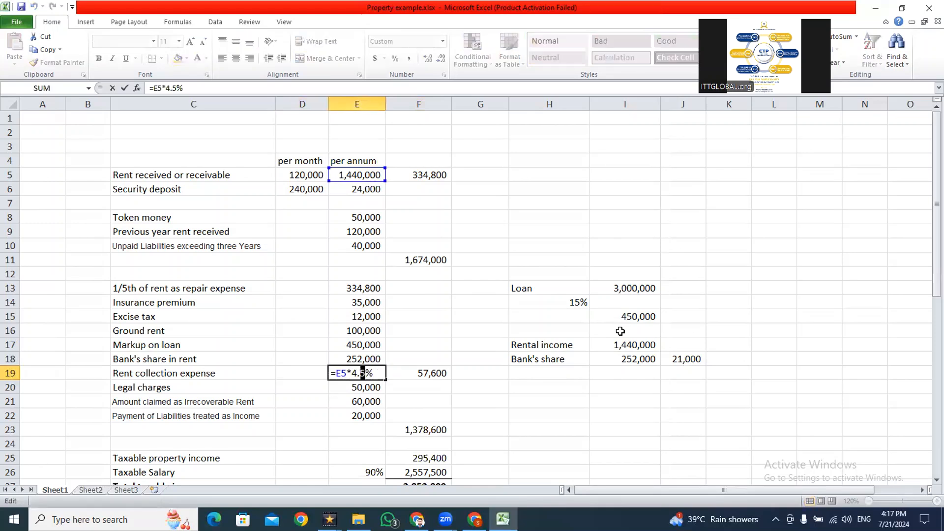
pyautogui.write('3')
pyautogui.press('Return')
pyautogui.press('Up')
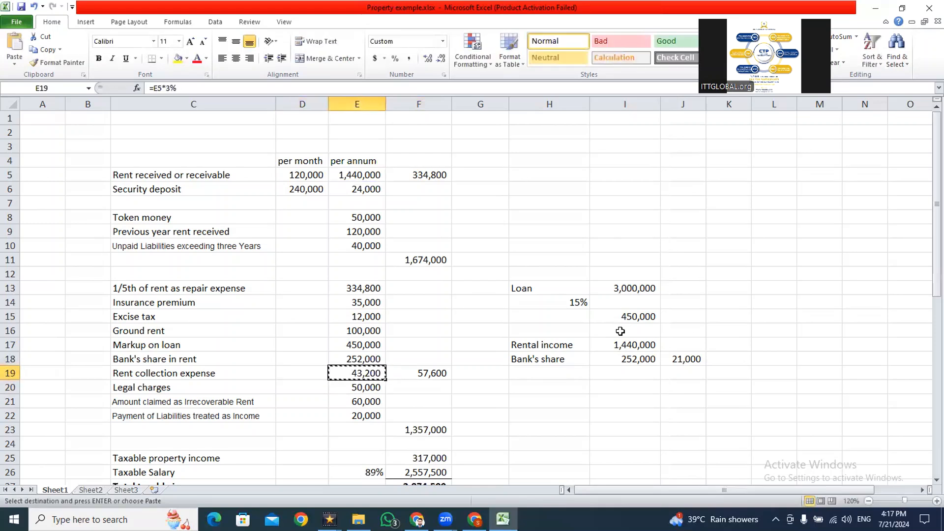
# - In IRIS, replace the Rent Collection Expenditure (2037) amount with 43,200 and recalculate
pyautogui.hotkey('alt', 'Tab')
pyautogui.doubleClick(620, 327)
pyautogui.hotkey('ctrl', 'v')
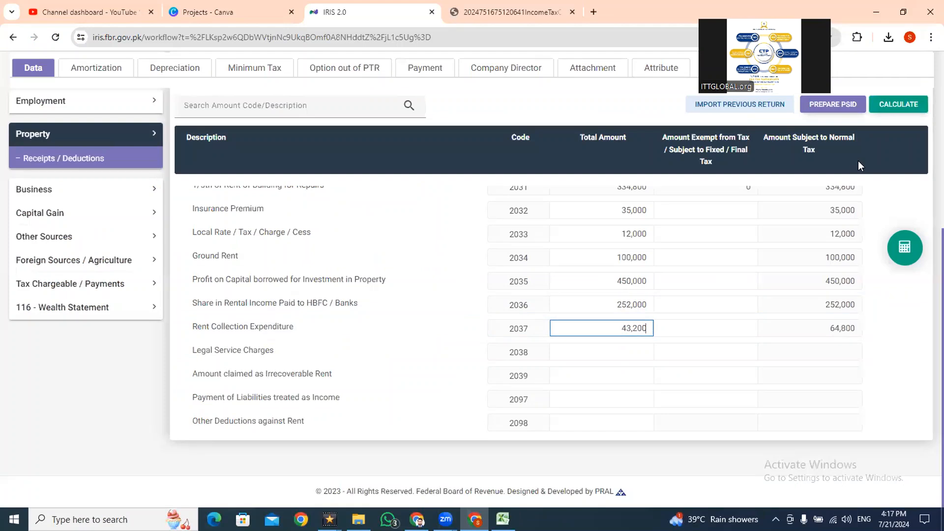
pyautogui.click(885, 106)
# - Copy the legal charges from Excel cell E20, paste 50,000 into IRIS for Legal Service Charges (2038), and recalculate
pyautogui.click(599, 348)
pyautogui.hotkey('alt', 'Tab')
pyautogui.press('Down')
pyautogui.hotkey('ctrl', 'c')
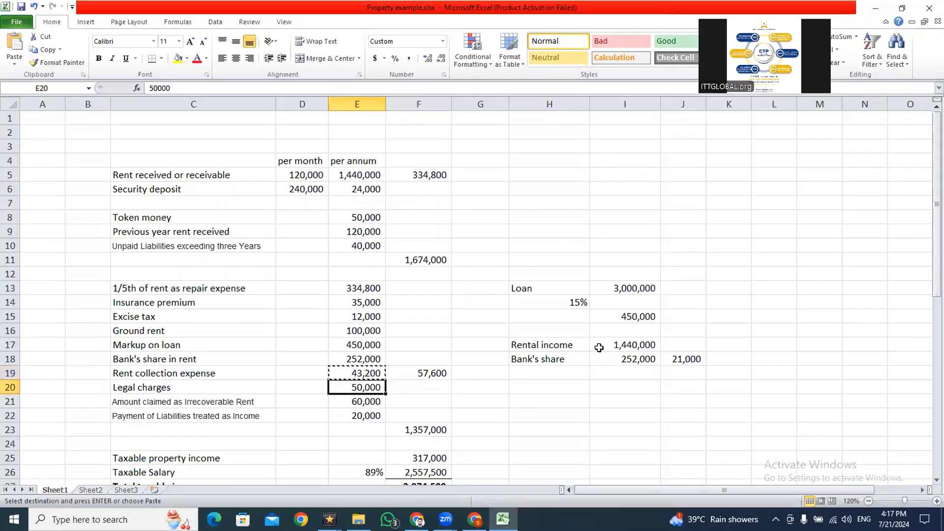
pyautogui.hotkey('alt', 'Tab')
pyautogui.hotkey('ctrl', 'v')
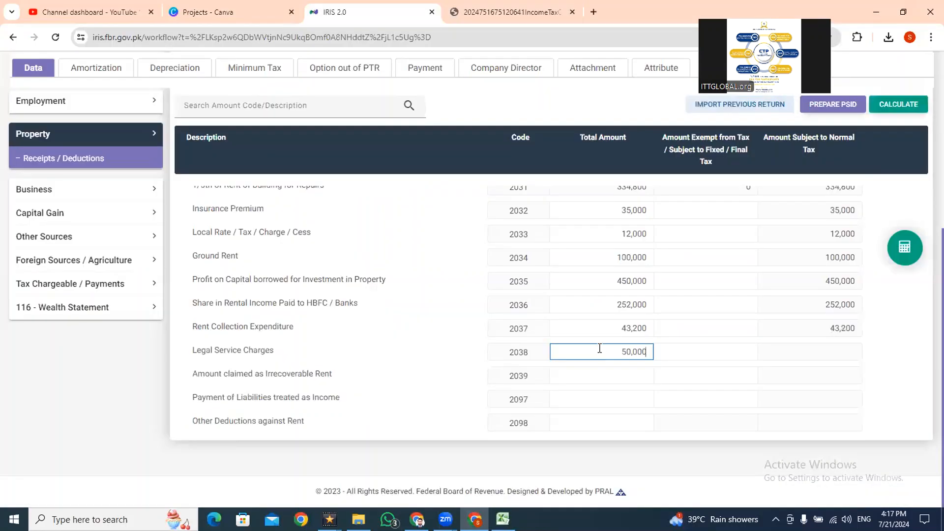
pyautogui.click(888, 112)
# - Copy the irrecoverable rent from Excel cell E21, paste 60,000 into IRIS for Amount claimed as Irrecoverable Rent (2039), and recalculate
pyautogui.click(606, 370)
pyautogui.hotkey('alt', 'Tab')
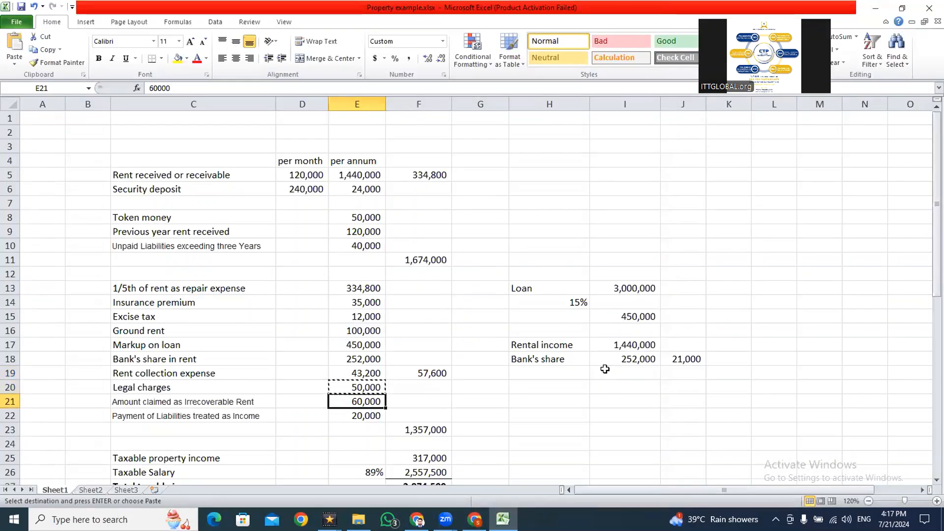
pyautogui.hotkey('alt', 'Tab')
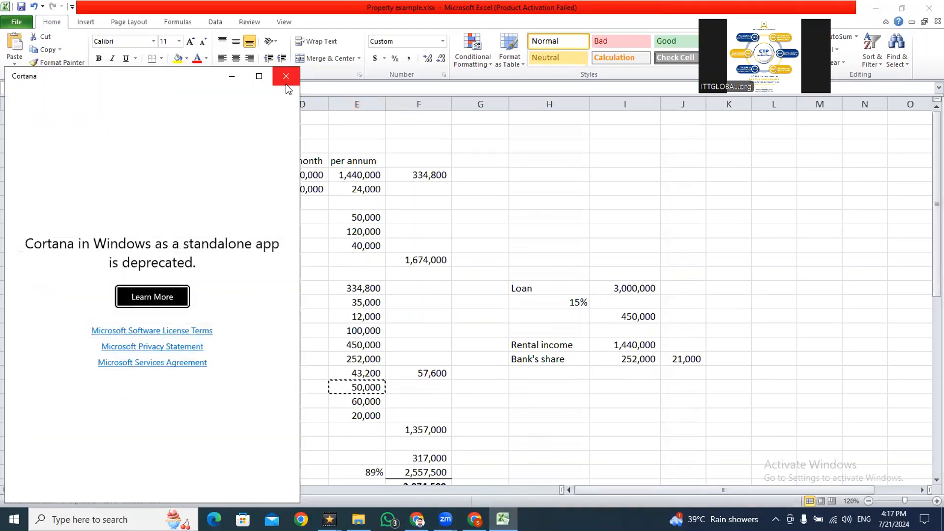
pyautogui.click(286, 83)
pyautogui.click(365, 396)
pyautogui.hotkey('ctrl', 'c')
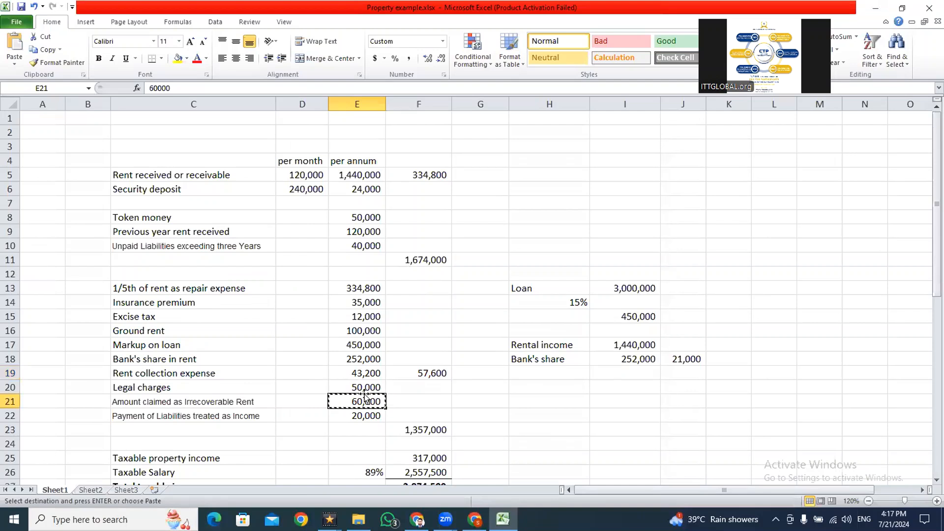
pyautogui.hotkey('alt', 'Tab')
pyautogui.hotkey('ctrl', 'v')
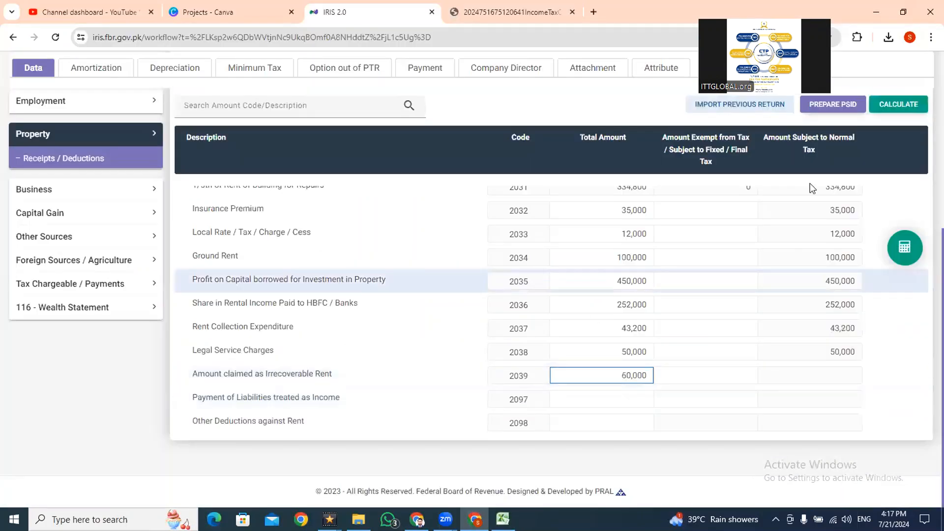
pyautogui.click(903, 115)
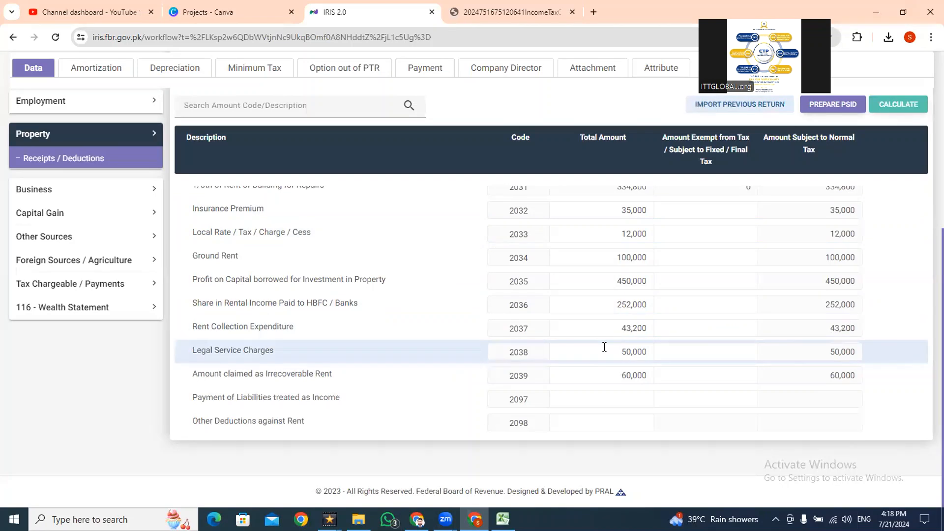
# - Switch to the Excel property example and copy the payment of liabilities treated as income from cell E22
pyautogui.hotkey('alt', 'Tab')
pyautogui.hotkey('alt', 'Tab')
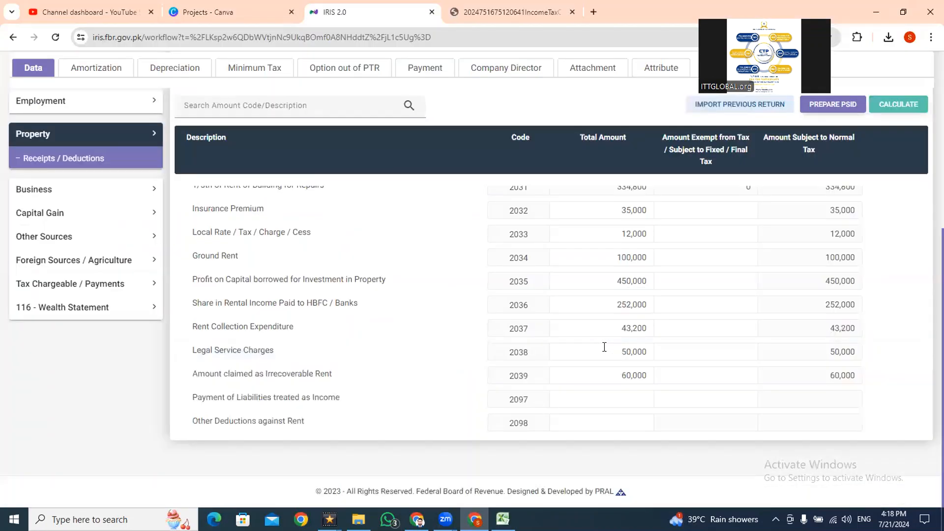
pyautogui.hotkey('alt', 'Tab')
pyautogui.hotkey('ctrl', 'c')
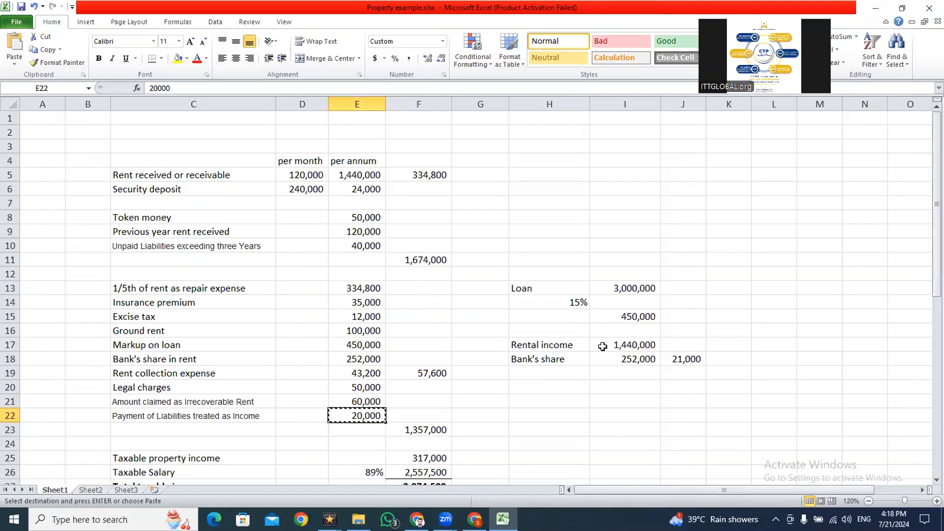
# - Check the unpaid liabilities exceeding three years in E10 against the payment of liabilities in E22
pyautogui.press('Up')
pyautogui.press('Up')
pyautogui.press('Up')
pyautogui.press('Up')
pyautogui.press('Up')
pyautogui.press('Up')
pyautogui.press('Up')
pyautogui.press('Up')
pyautogui.press('Up')
pyautogui.press('Up')
pyautogui.press('Up')
pyautogui.press('Up')
pyautogui.press('Up')
pyautogui.press('Down')
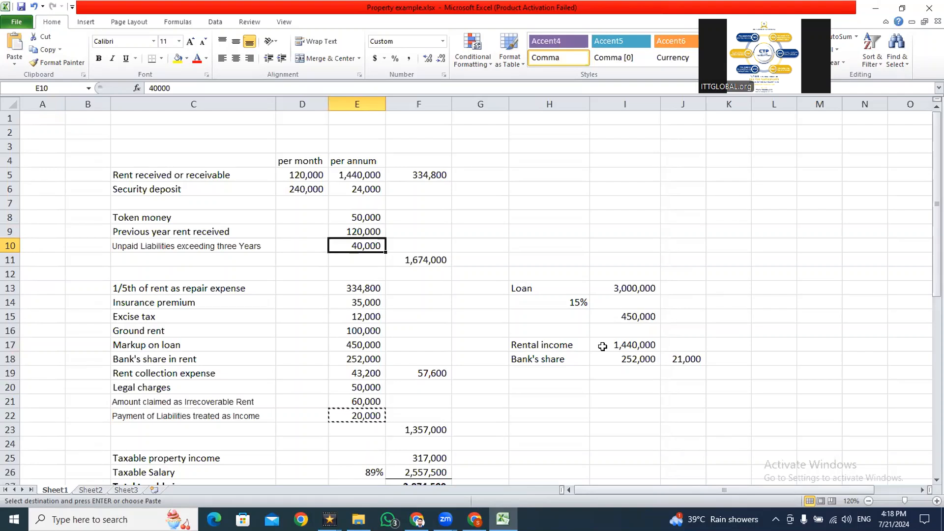
pyautogui.press('Down')
pyautogui.press('Down')
pyautogui.press('Down')
pyautogui.press('Down')
pyautogui.press('Down')
pyautogui.press('Down')
pyautogui.press('Down')
pyautogui.press('Down')
pyautogui.press('Down')
pyautogui.press('Down')
pyautogui.press('Down')
pyautogui.press('Down')
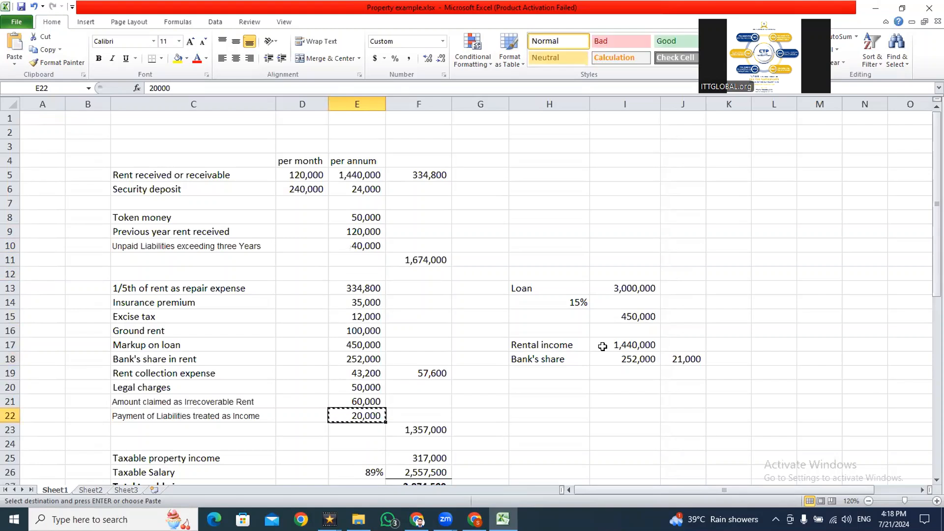
# - In IRIS, paste 20,000 as the total amount for Payment of Liabilities treated as Income (2097) and recalculate
pyautogui.hotkey('alt', 'Tab')
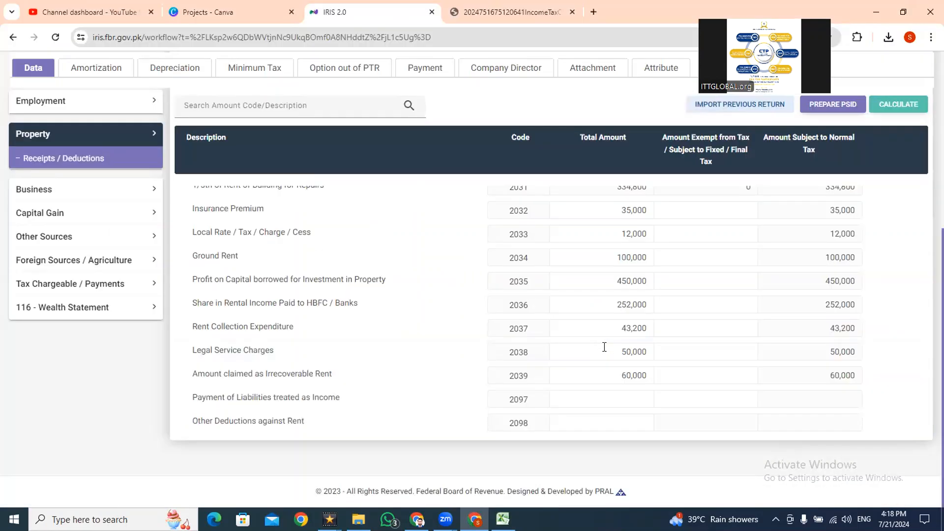
pyautogui.click(606, 392)
pyautogui.hotkey('ctrl', 'v')
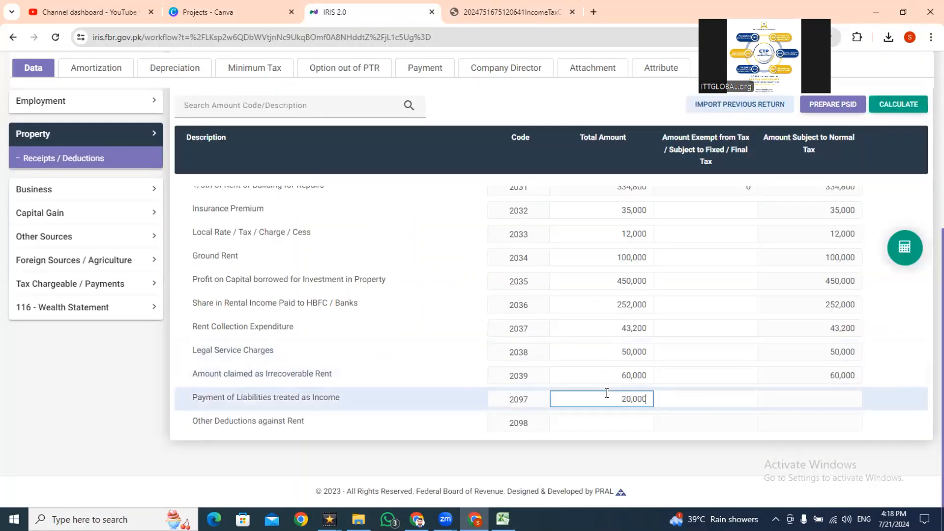
pyautogui.click(895, 106)
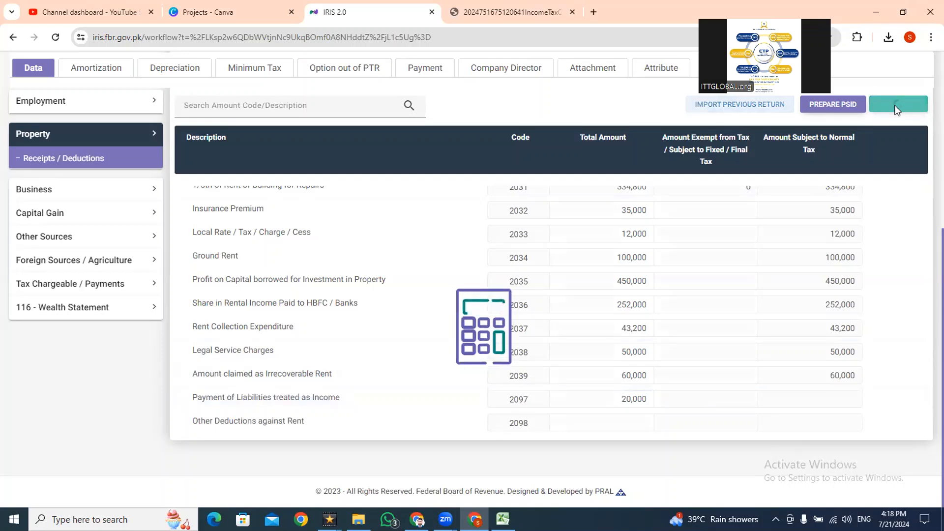
# - Enter 0 as the total amount for Other Deductions against Rent (2098) and recalculate
pyautogui.click(592, 424)
pyautogui.write('0')
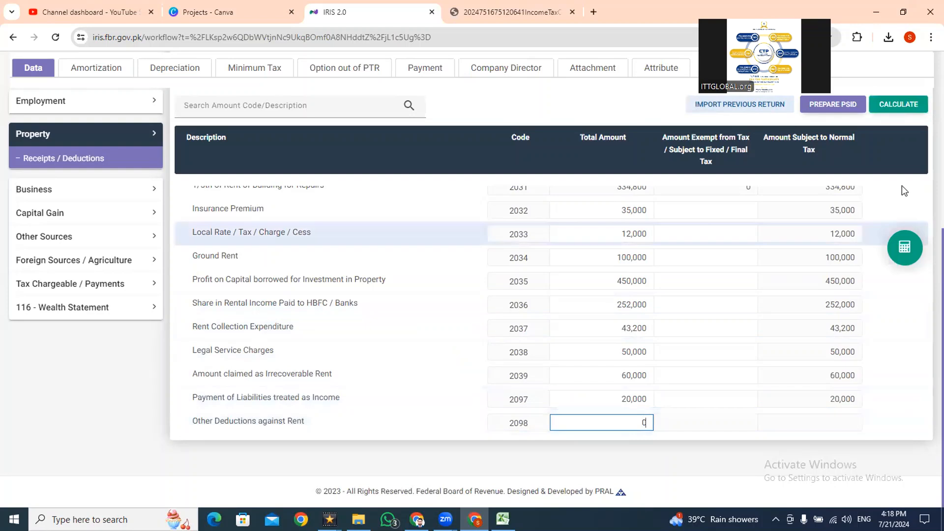
pyautogui.click(893, 108)
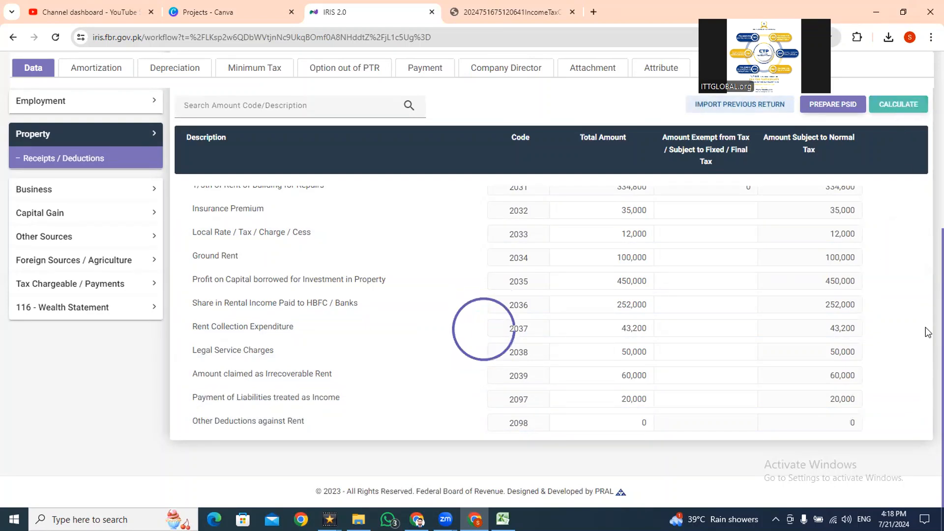
# - Compare the property income, receipts and deductions totals in IRIS with the taxable property income formula in Excel cell F25
pyautogui.scroll(3, 928, 314)
pyautogui.scroll(2, 927, 257)
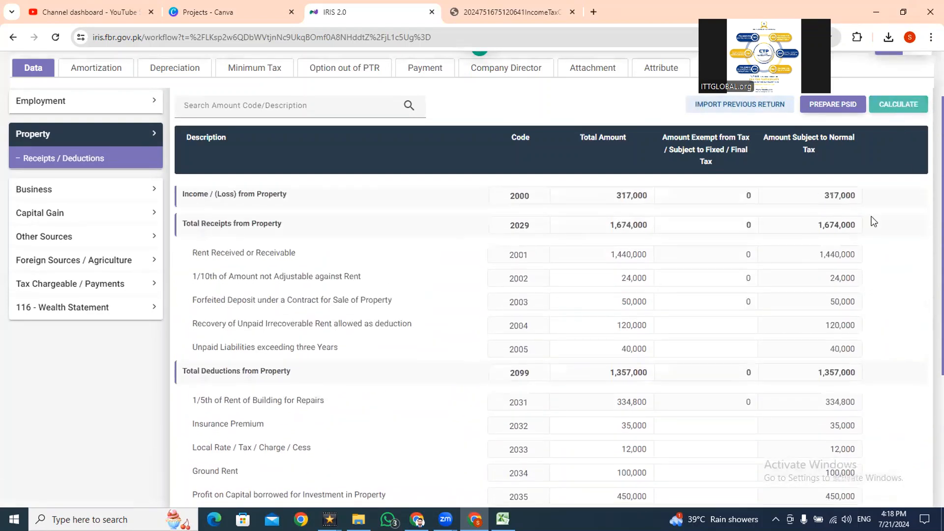
pyautogui.hotkey('alt', 'Tab')
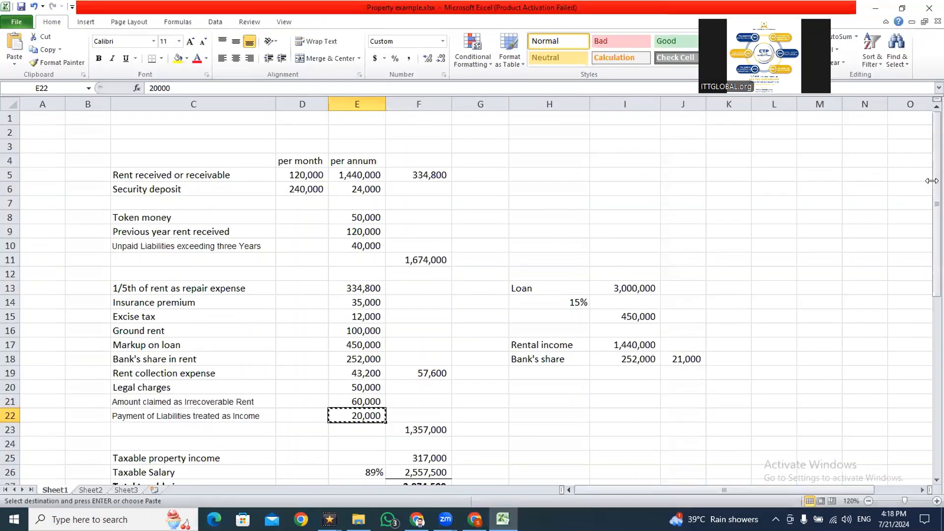
pyautogui.press('Down')
pyautogui.press('Down')
pyautogui.press('Down')
pyautogui.press('Down')
pyautogui.press('Down')
pyautogui.press('Down')
pyautogui.press('Right')
pyautogui.press('Up')
pyautogui.press('Up')
pyautogui.press('Up')
pyautogui.press('Up')
pyautogui.press('Down')
pyautogui.press('F2')
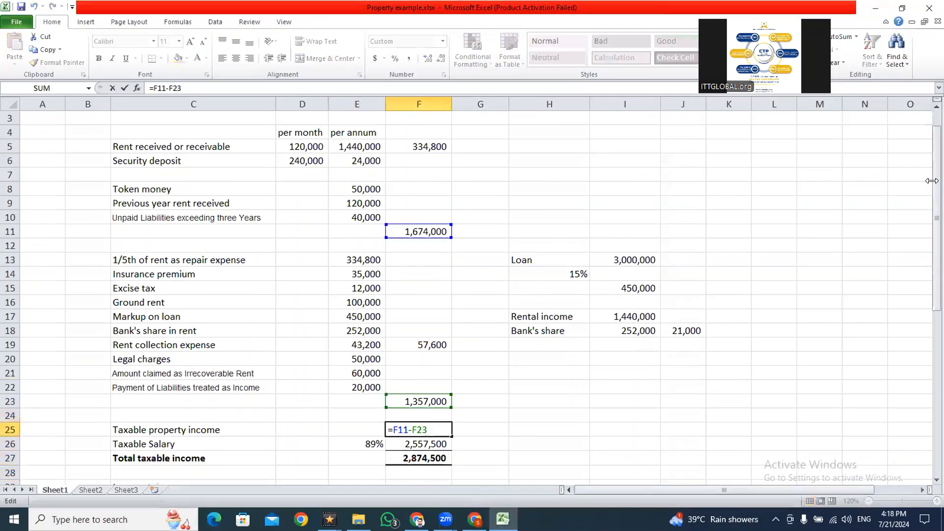
pyautogui.press('Escape')
pyautogui.hotkey('alt', 'Tab')
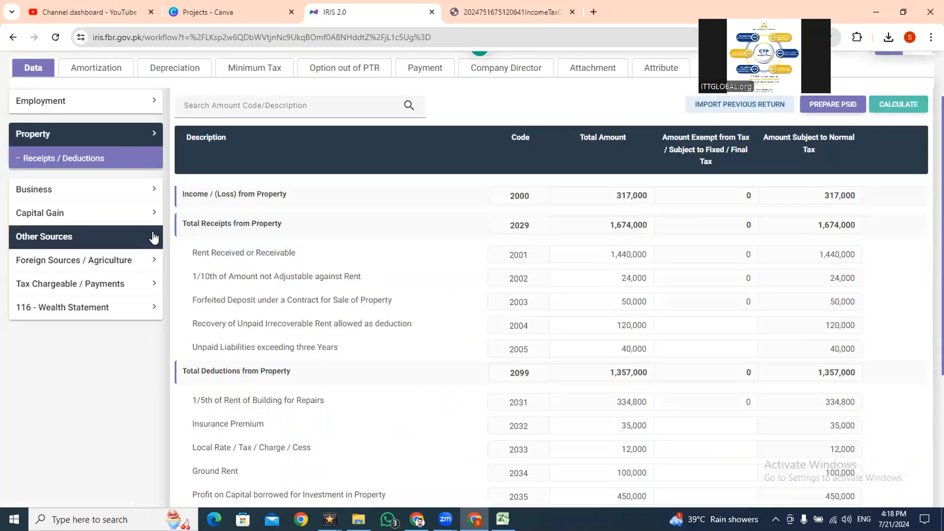
# - Open the Computations section under Tax Chargeable / Payments and examine the income and tax lines
pyautogui.click(121, 289)
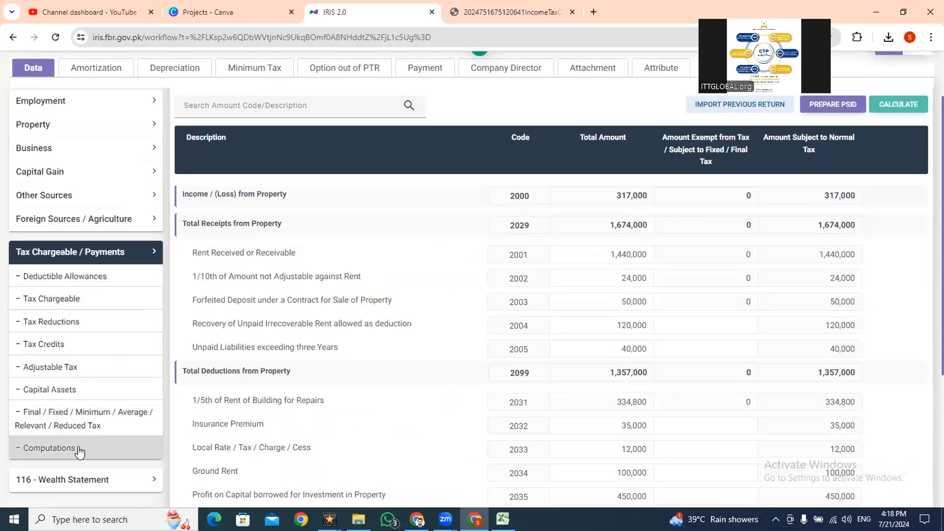
pyautogui.click(79, 449)
pyautogui.scroll(-5, 927, 295)
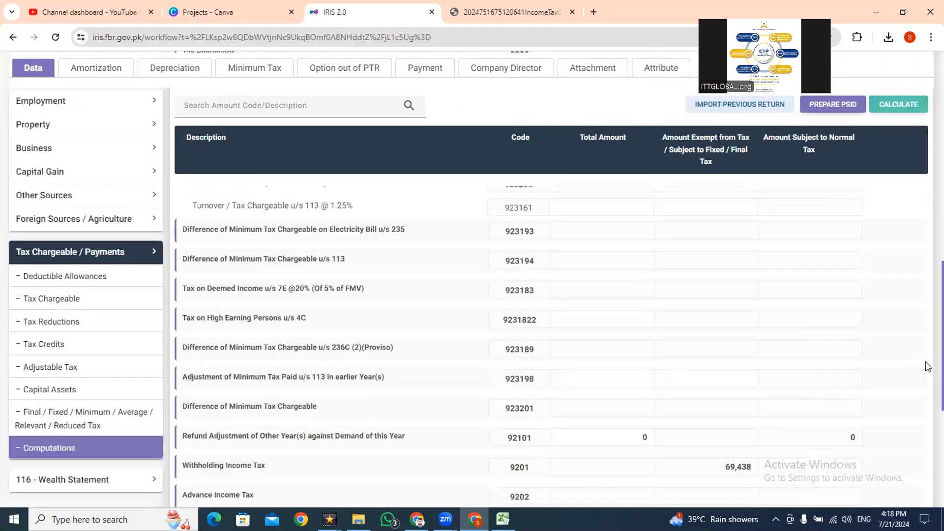
pyautogui.scroll(-5, 928, 366)
pyautogui.scroll(10, 927, 442)
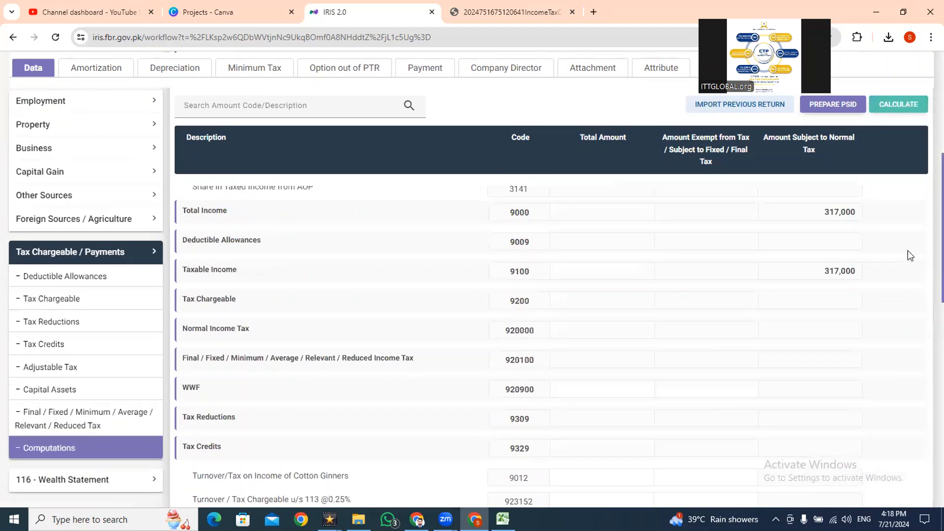
pyautogui.scroll(-15, 923, 339)
pyautogui.scroll(15, 922, 334)
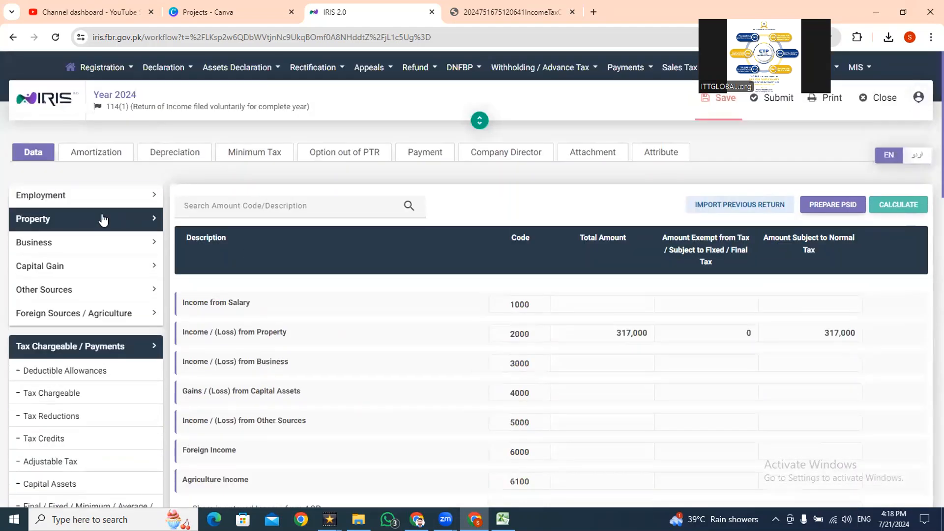
# - Copy the taxable salary from Excel cell F26, paste 2,557,500 into the IRIS salary section for Pay, Wages or Other Remuneration (1009), and recalculate
pyautogui.click(83, 195)
pyautogui.click(84, 227)
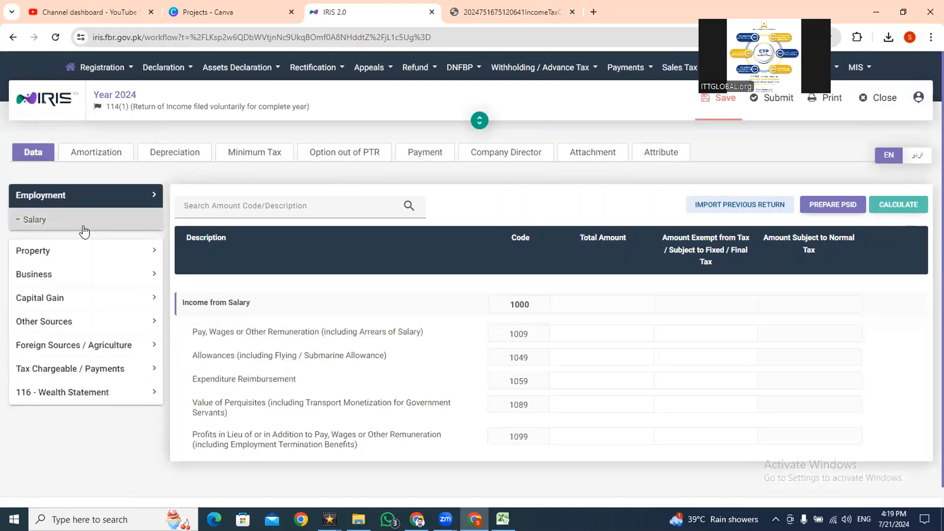
pyautogui.scroll(-1, 927, 189)
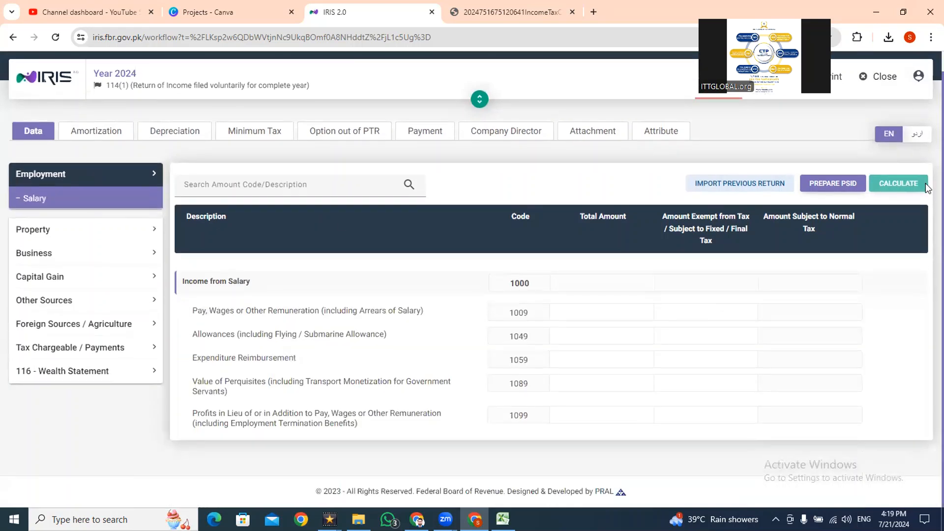
pyautogui.hotkey('alt', 'Tab')
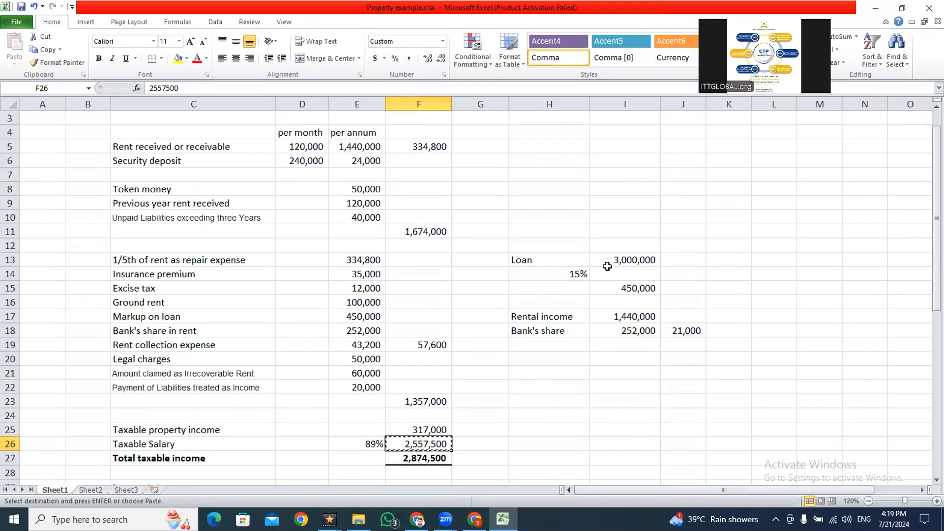
pyautogui.hotkey('alt', 'Tab')
pyautogui.click(585, 312)
pyautogui.hotkey('ctrl', 'v')
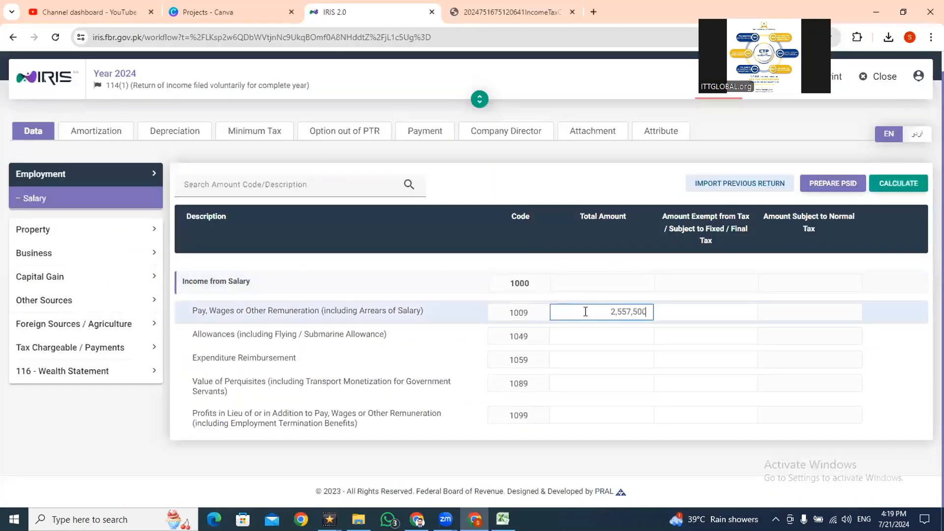
pyautogui.click(904, 180)
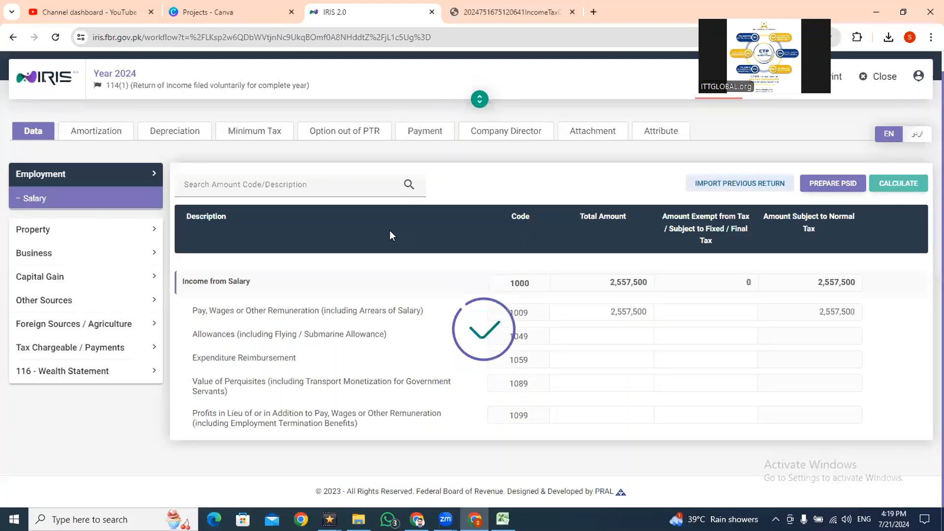
# - Return to the Computations section and examine the total income, taxable income and tax chargeable with the salary included
pyautogui.click(70, 347)
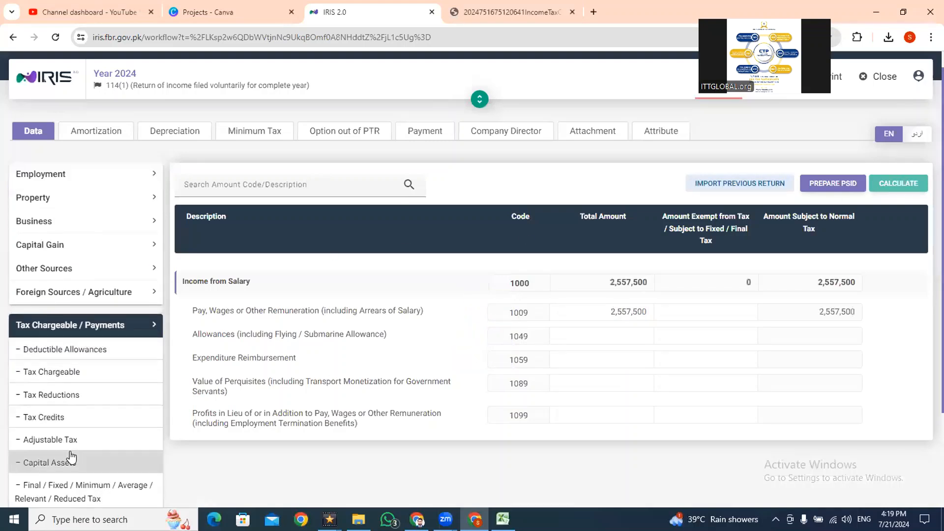
pyautogui.scroll(-1, 928, 268)
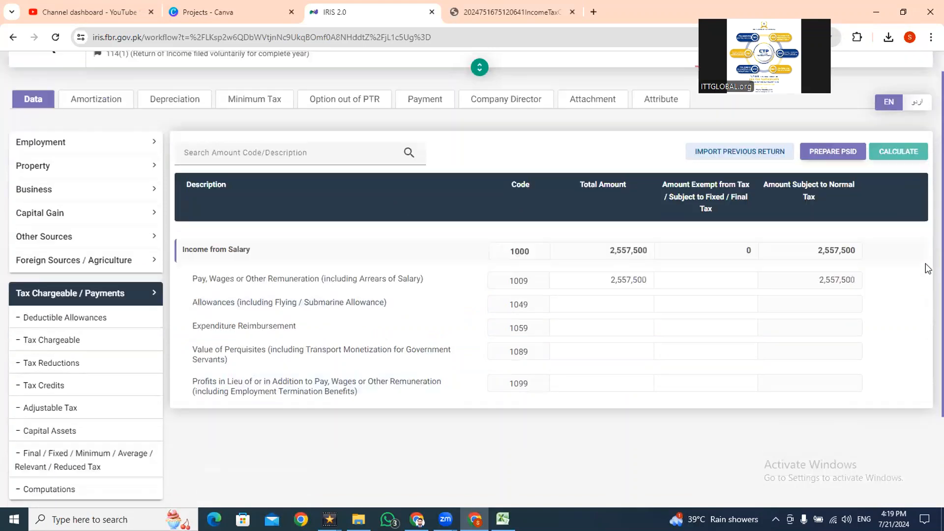
pyautogui.scroll(-1, 928, 268)
pyautogui.click(85, 436)
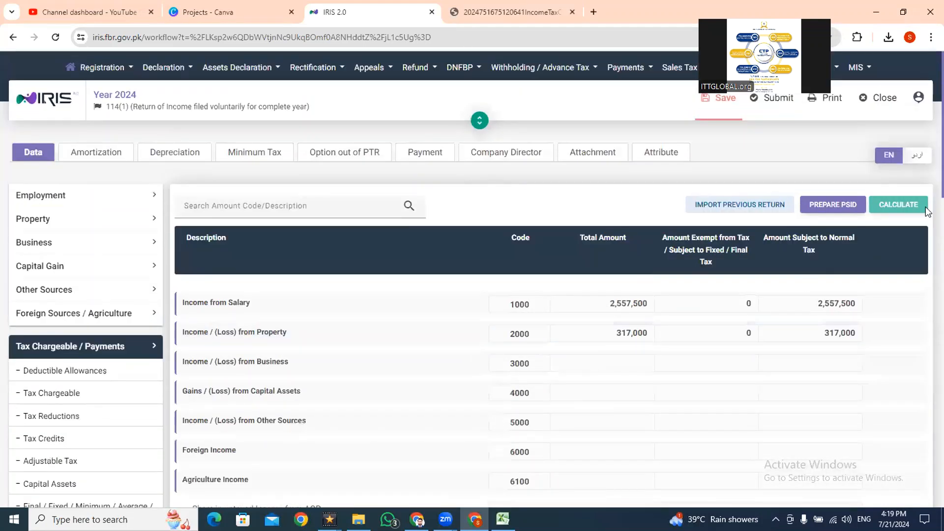
pyautogui.scroll(-5, 928, 290)
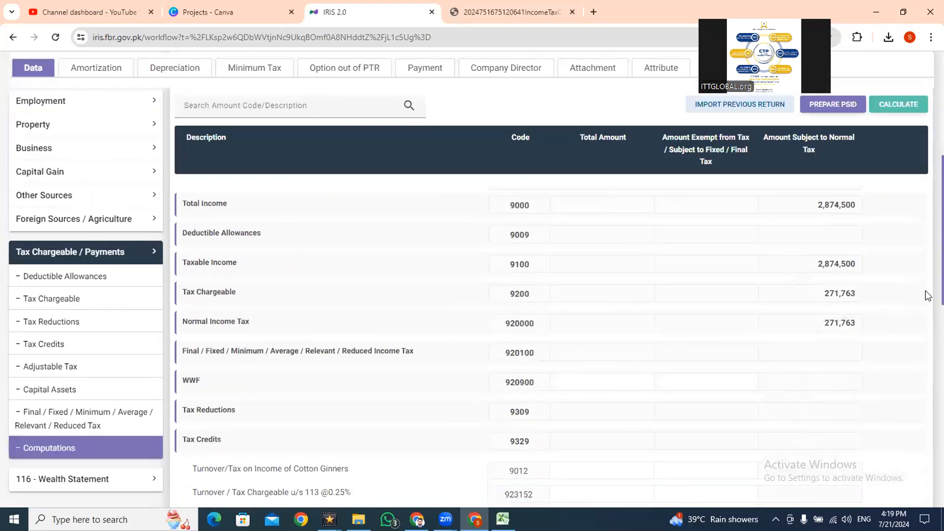
pyautogui.scroll(1, 928, 295)
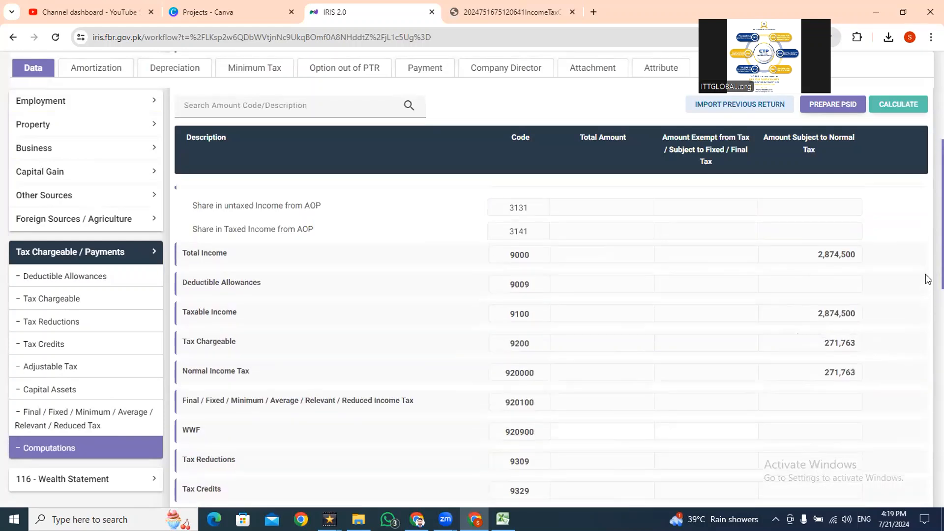
pyautogui.scroll(2, 928, 255)
# - Compare the total taxable income and tax calculation in Excel with Total Income (9000) and Tax Chargeable (9200) in IRIS
pyautogui.hotkey('alt', 'Tab')
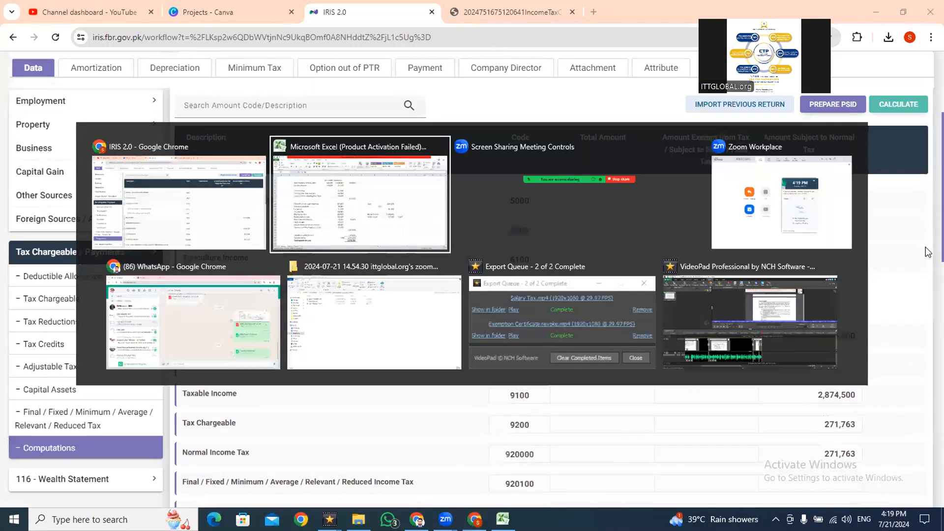
pyautogui.press('Down')
pyautogui.press('Down')
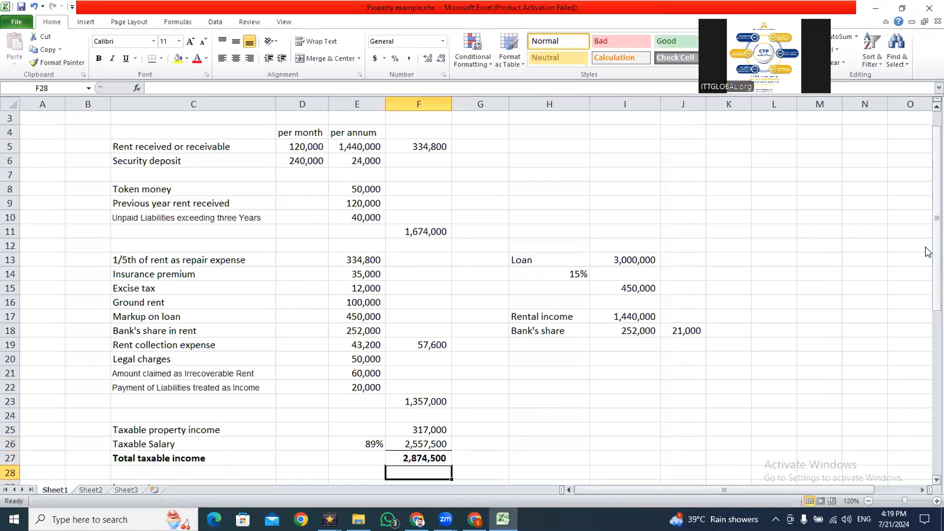
pyautogui.scroll(-4, 928, 252)
pyautogui.press('Up')
pyautogui.press('Up')
pyautogui.press('Down')
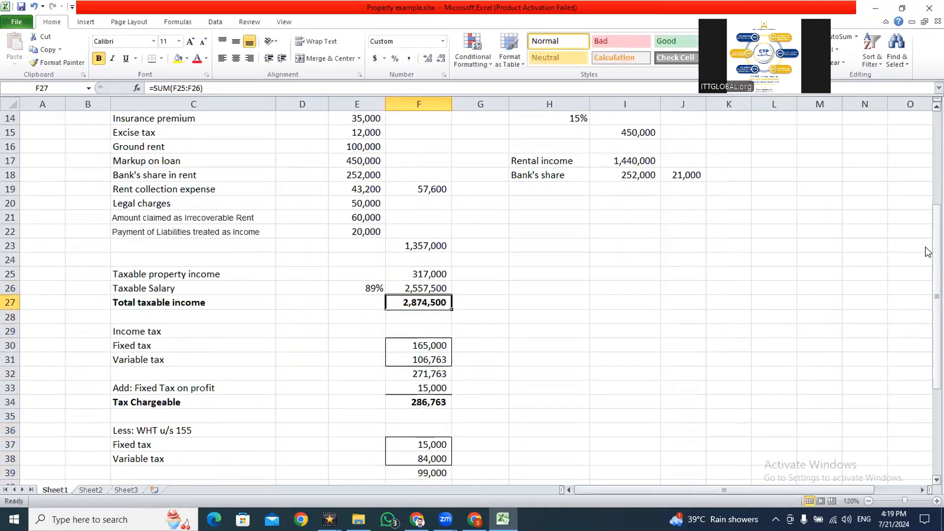
pyautogui.hotkey('alt', 'Tab')
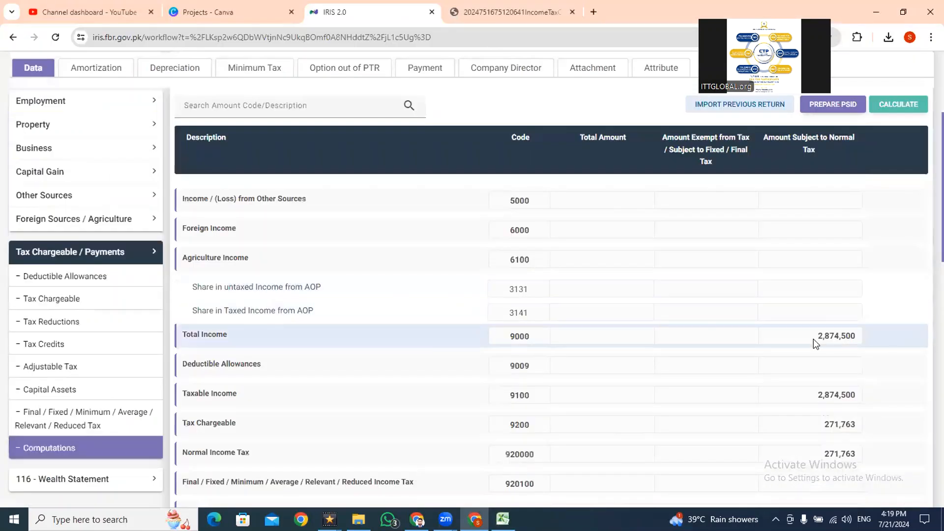
pyautogui.hotkey('alt', 'Tab')
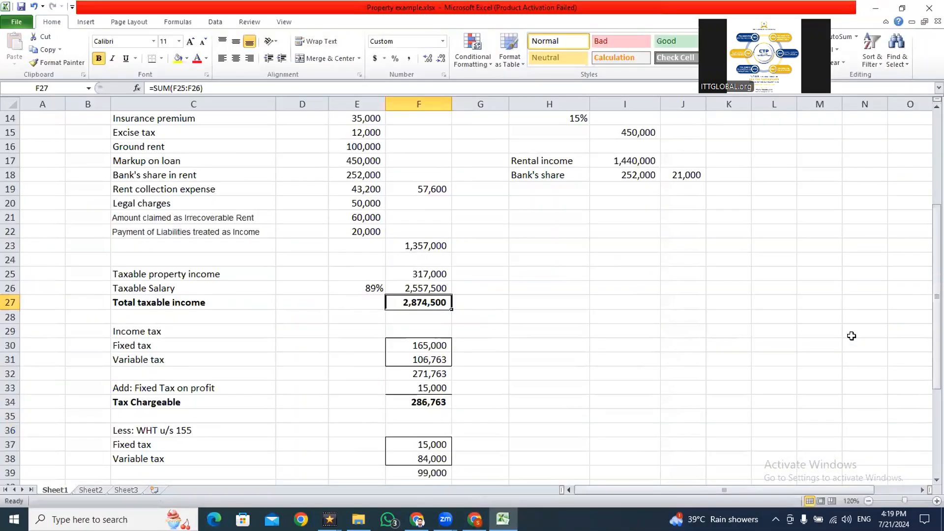
pyautogui.hotkey('alt', 'Tab')
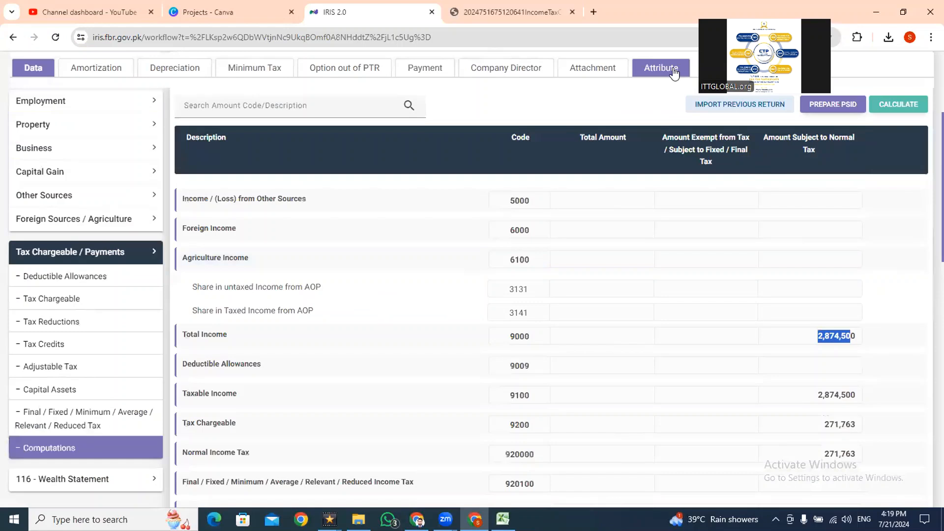
# - Switch to the Income Tax Ordinance PDF and read the tax rate rule for individuals whose salary exceeds seventy-five per cent of taxable income
pyautogui.hotkey('ctrl', 'Tab')
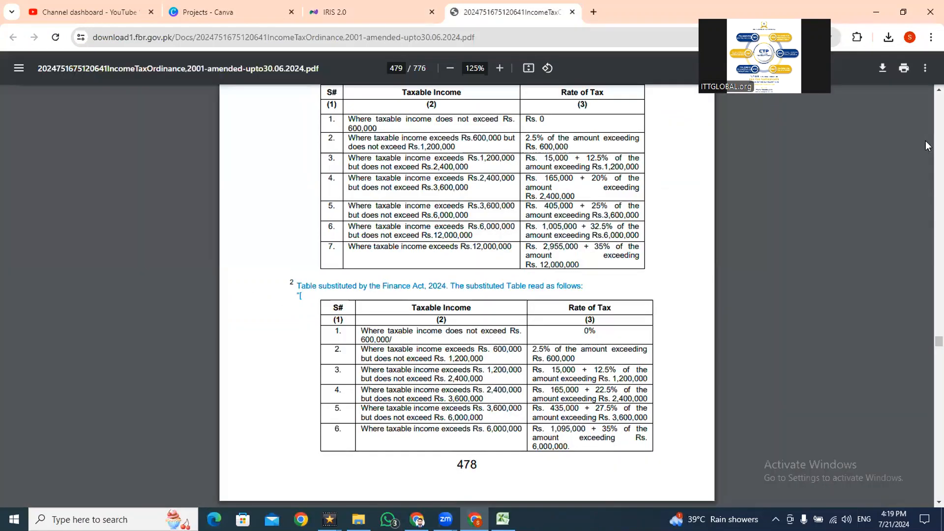
pyautogui.scroll(2, 927, 94)
pyautogui.scroll(5, 928, 94)
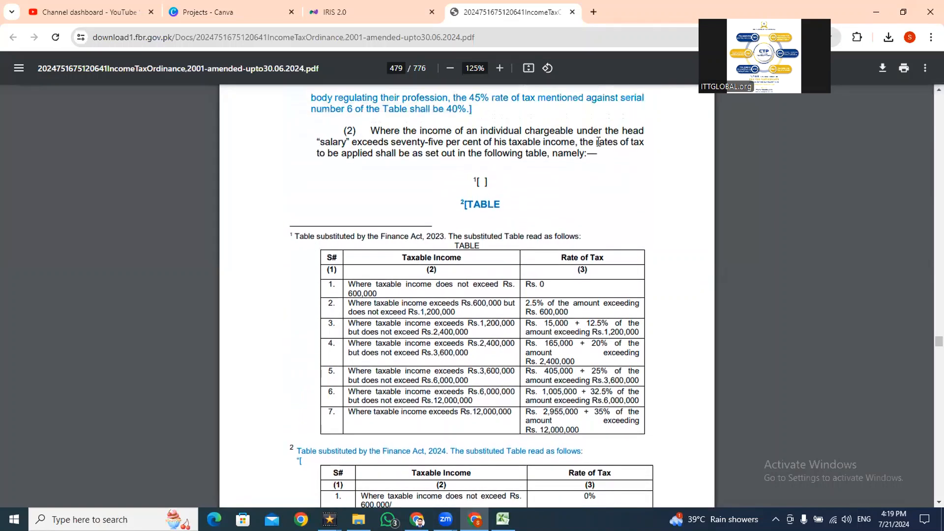
# - Check the Excel formula in E26 for salary's share of total taxable income against the ordinance's seventy-five per cent rule
pyautogui.moveTo(363, 146); pyautogui.dragTo(494, 151)
pyautogui.hotkey('alt', 'Tab')
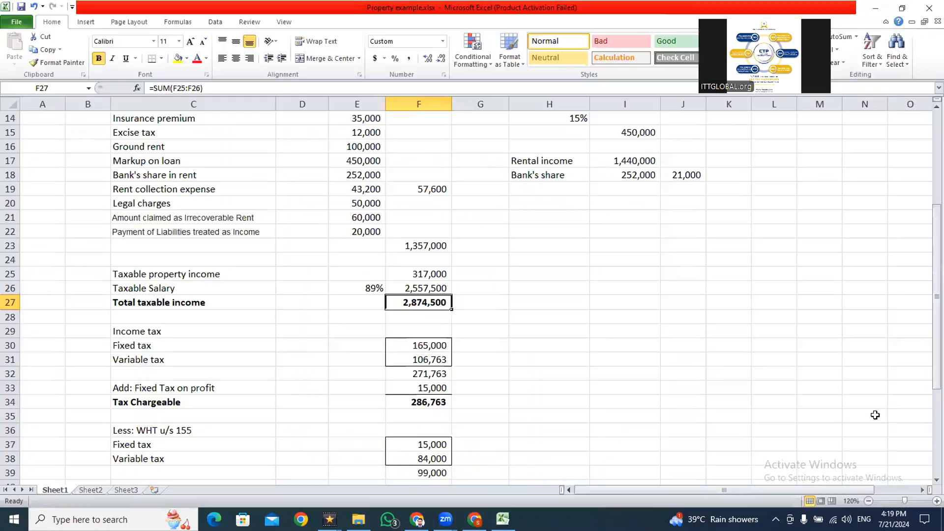
pyautogui.press('Up')
pyautogui.press('Left')
pyautogui.press('F2')
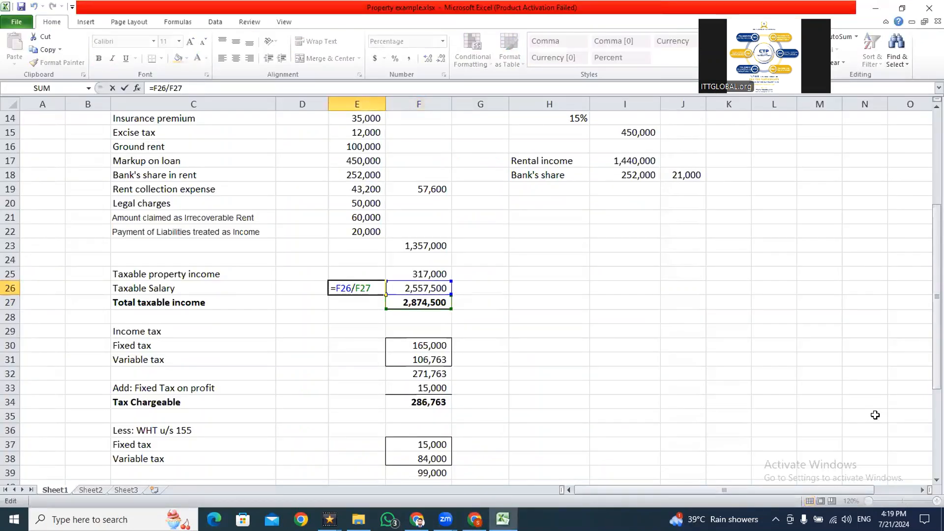
pyautogui.press('Escape')
pyautogui.press('F2')
pyautogui.press('Escape')
# - Compare the fixed tax in Excel cell F30 with the ordinance slab for taxable income from Rs. 2,400,000 to Rs. 3,600,000
pyautogui.press('Right')
pyautogui.press('Down')
pyautogui.press('Down')
pyautogui.press('Down')
pyautogui.press('Down')
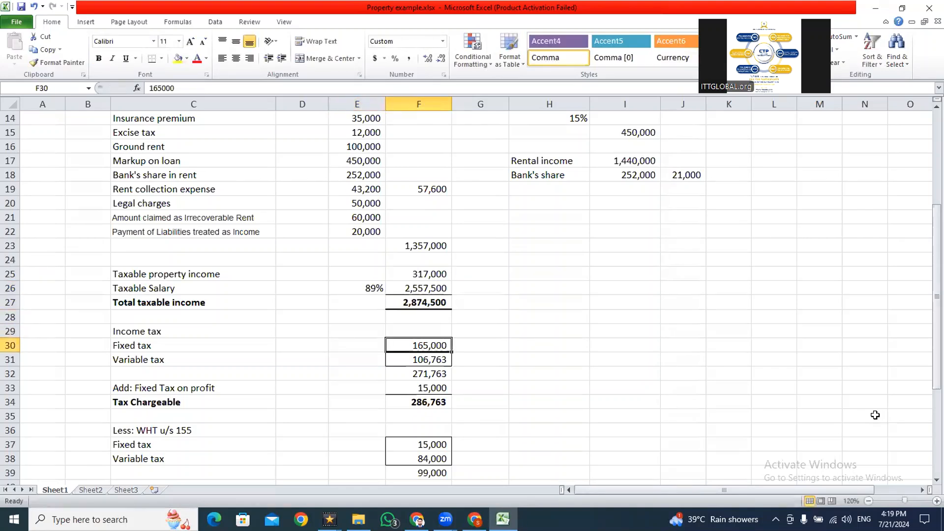
pyautogui.hotkey('alt', 'Tab')
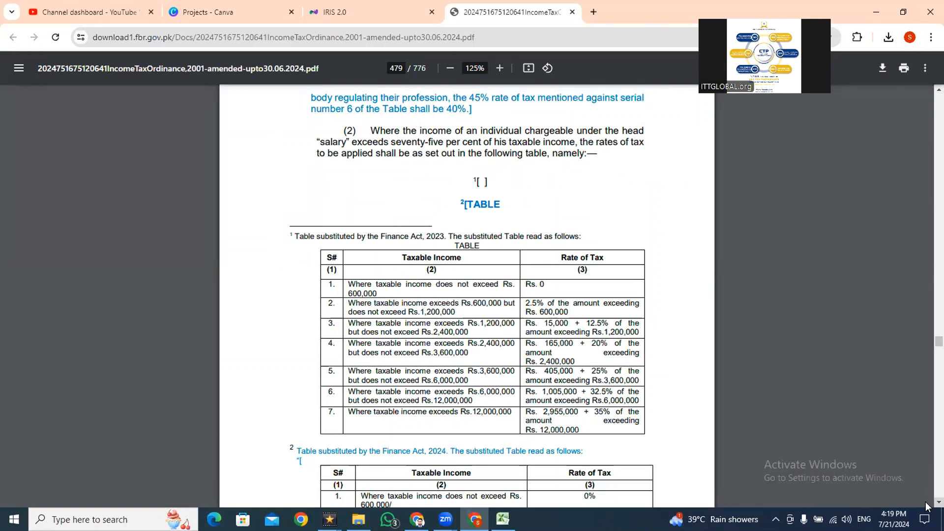
pyautogui.scroll(-5, 926, 502)
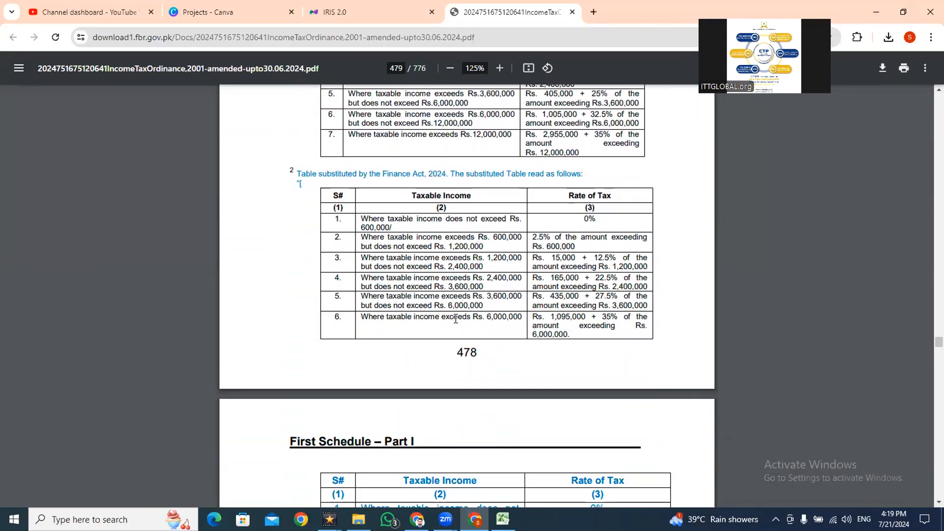
pyautogui.hotkey('alt', 'Tab')
# - Check the variable tax formula in Excel cell F31 against the Rs. 2,400,000 to Rs. 3,600,000 slab in the ordinance
pyautogui.hotkey('alt', 'Tab')
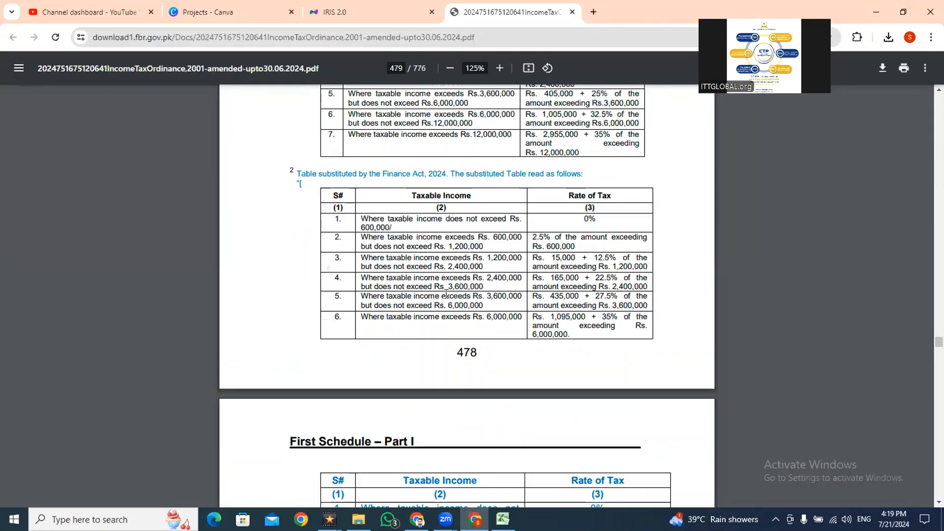
pyautogui.moveTo(400, 278); pyautogui.dragTo(437, 287)
pyautogui.click(558, 280)
pyautogui.hotkey('alt', 'Tab')
pyautogui.press('Return')
pyautogui.press('F2')
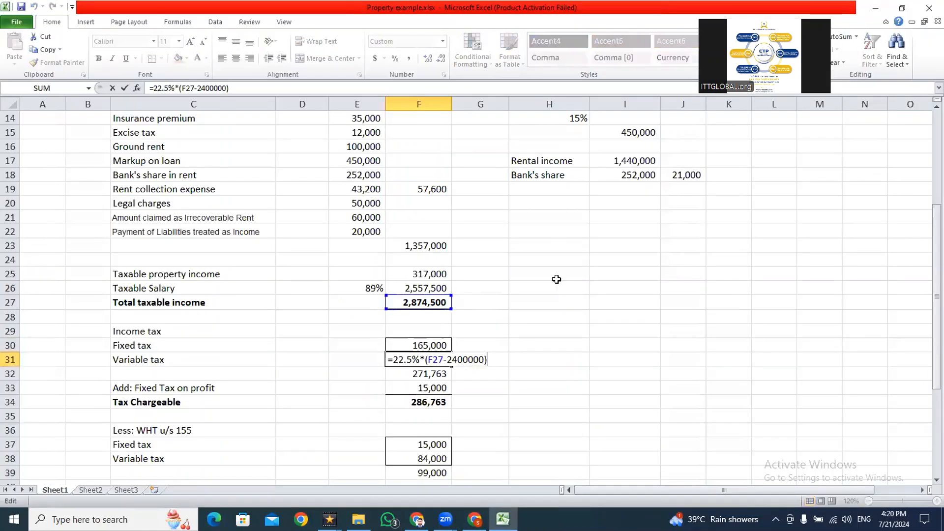
pyautogui.press('Return')
pyautogui.hotkey('alt', 'Tab')
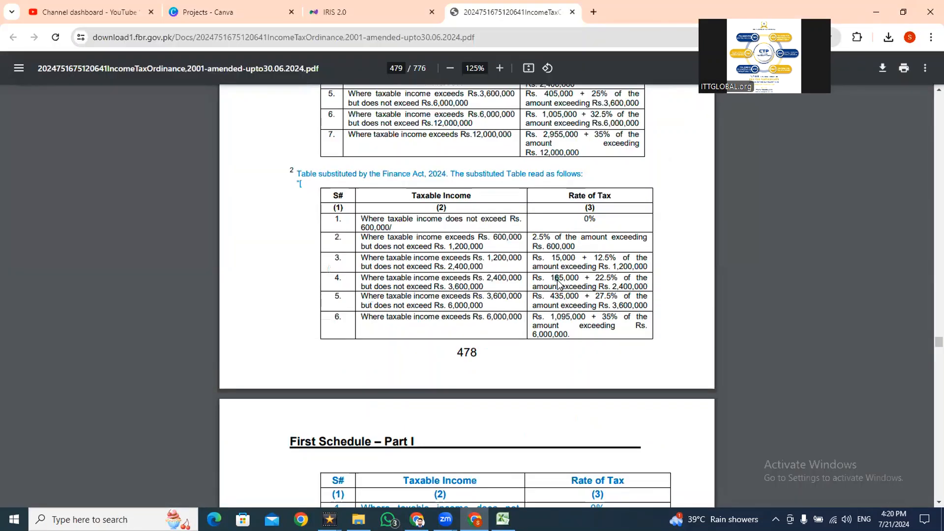
pyautogui.hotkey('alt', 'Tab')
pyautogui.press('F2')
pyautogui.press('Escape')
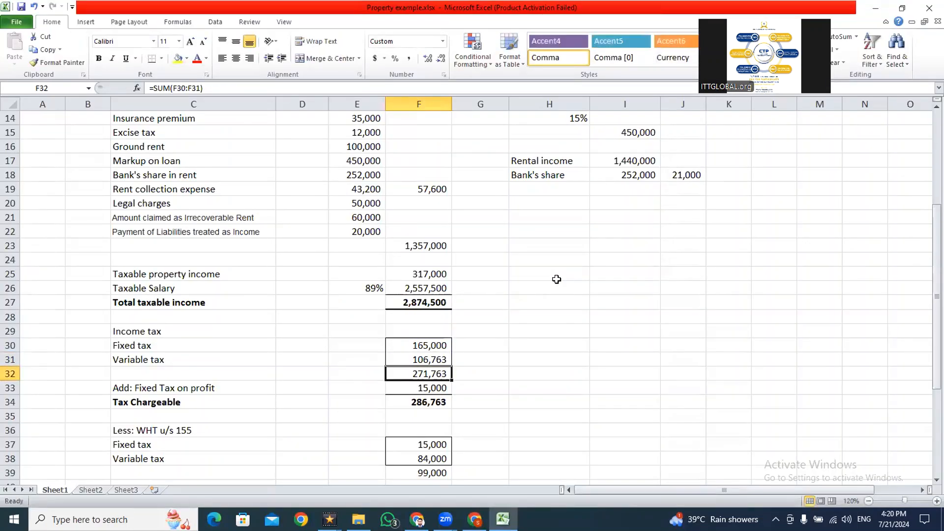
# - Review the income tax subtotal in Excel cell F32 and the fixed tax on profit in F33
pyautogui.hotkey('alt', 'Tab')
pyautogui.hotkey('alt', 'Tab')
pyautogui.press('F2')
pyautogui.press('Escape')
pyautogui.press('Up')
pyautogui.press('Up')
pyautogui.press('Up')
pyautogui.press('Up')
pyautogui.press('Up')
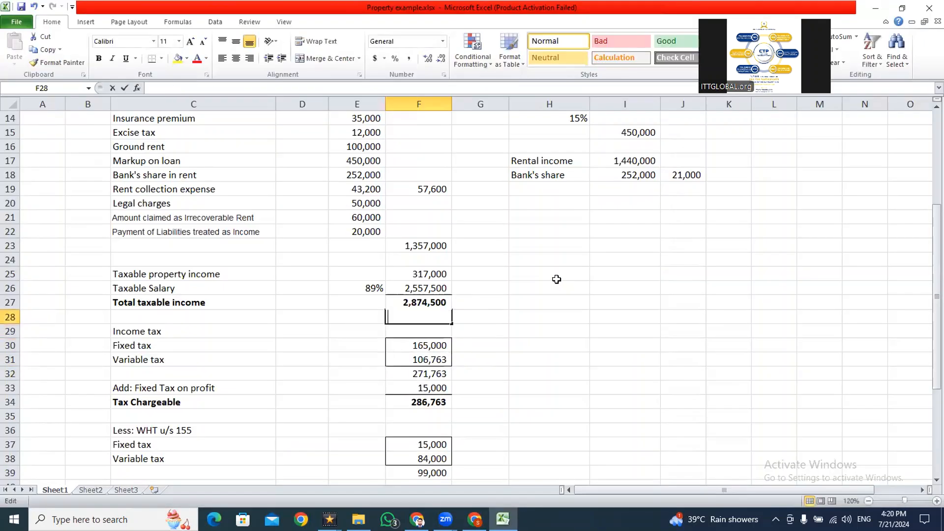
pyautogui.press('Down')
pyautogui.press('Down')
pyautogui.press('Down')
pyautogui.press('Down')
pyautogui.press('Down')
pyautogui.press('Down')
pyautogui.press('F2')
pyautogui.press('Escape')
# - Open the Final / Fixed / Minimum / Average / Relevant / Reduced Tax section in IRIS and search the page for "profit"
pyautogui.hotkey('alt', 'Tab')
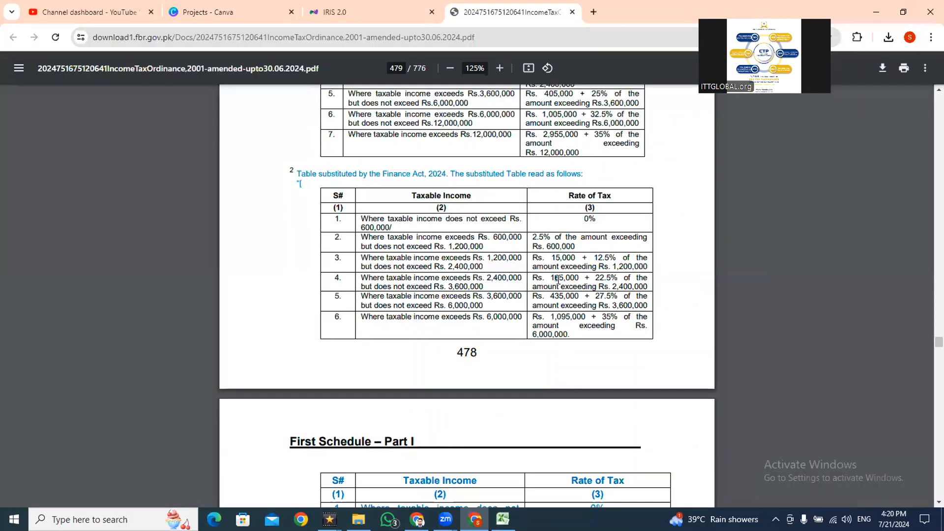
pyautogui.click(371, 4)
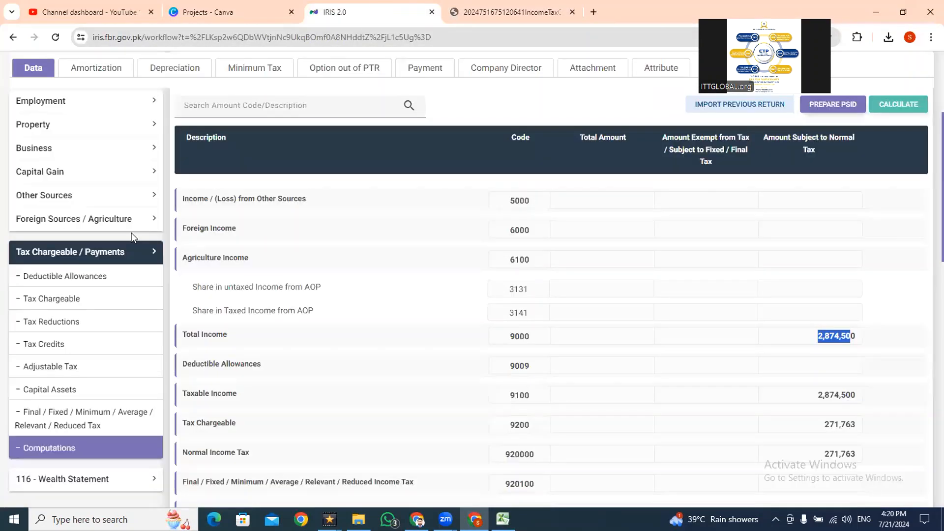
pyautogui.click(67, 425)
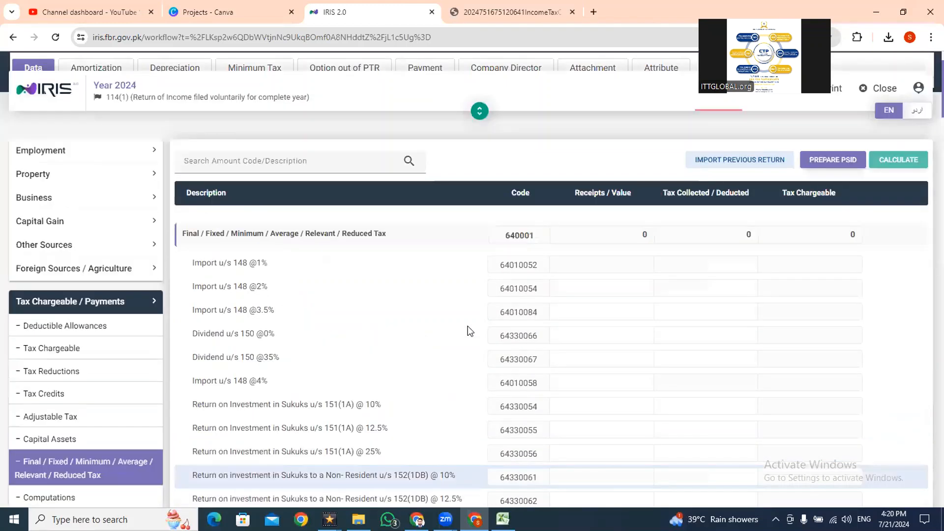
pyautogui.scroll(-2, 928, 169)
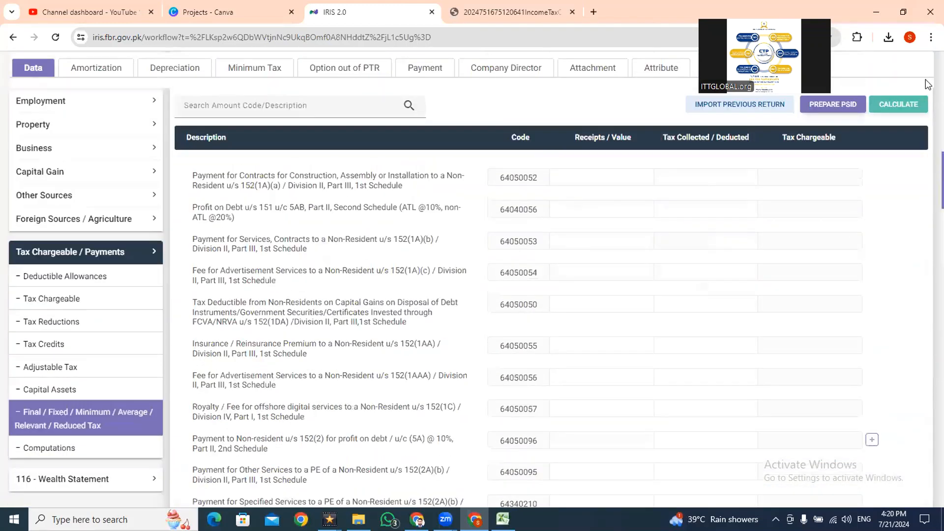
pyautogui.scroll(-15, 927, 246)
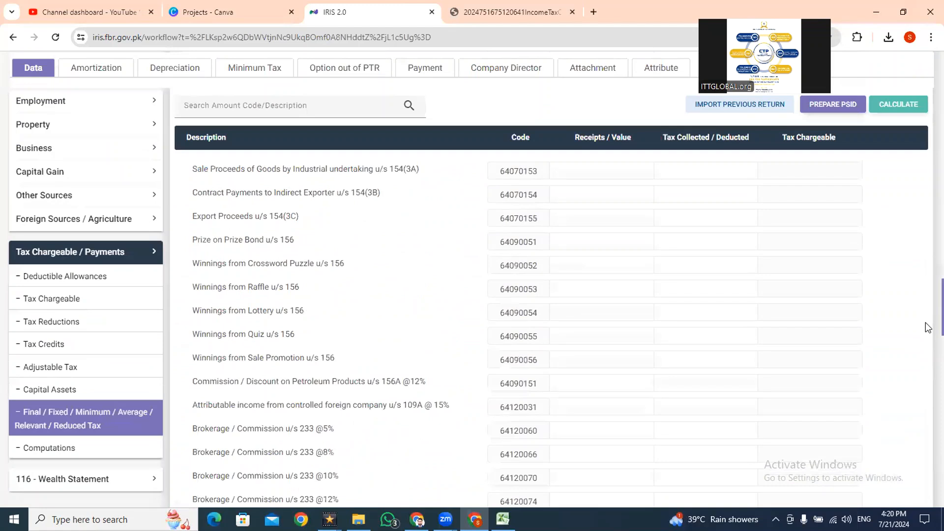
pyautogui.scroll(-10, 928, 327)
pyautogui.hotkey('ctrl', 'f')
pyautogui.write('profit')
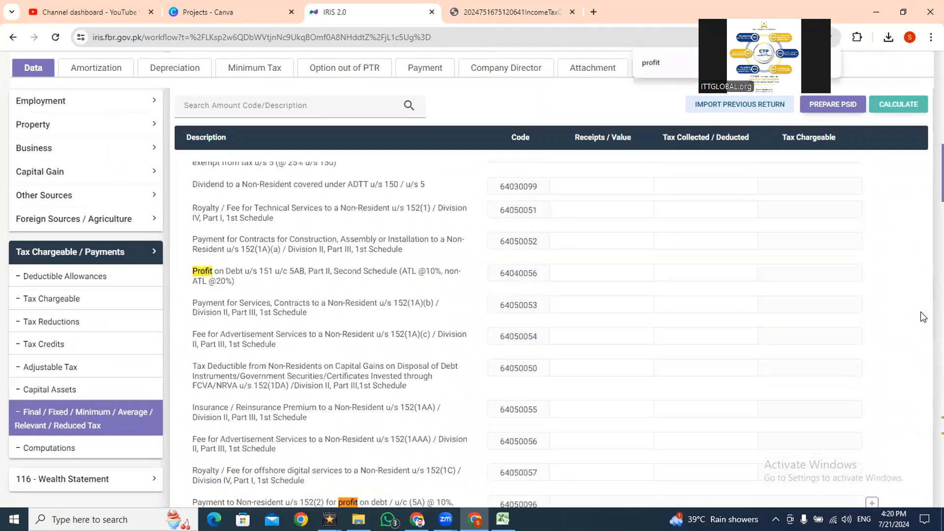
pyautogui.press('Return')
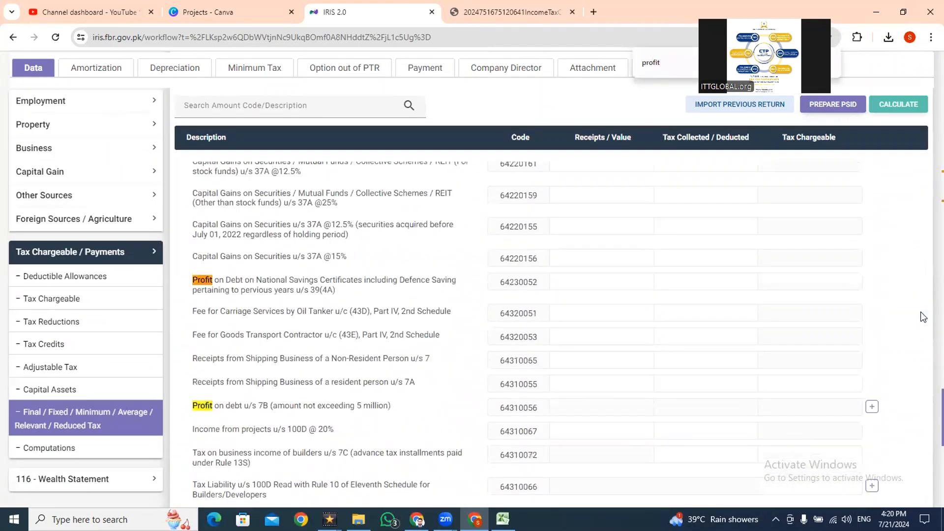
pyautogui.press('Escape')
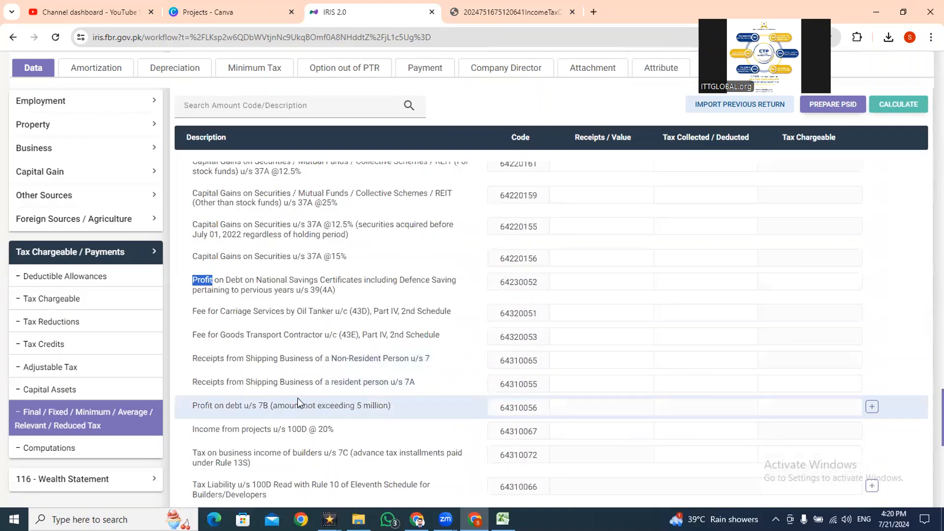
# - Add an investment entry under Profit on debt u/s 7B (64310056) with the account number and the contents "Savings Account"
pyautogui.click(869, 407)
pyautogui.click(382, 247)
pyautogui.press('Tab')
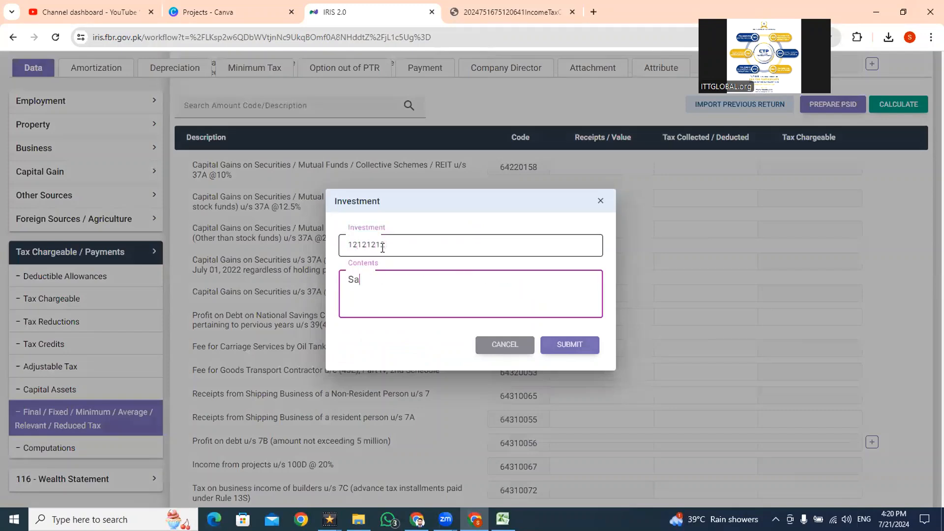
pyautogui.click(559, 349)
# - Enter receipts of 100,000 and tax deducted of 15,000 for the savings account entry, and recalculate the return
pyautogui.click(588, 427)
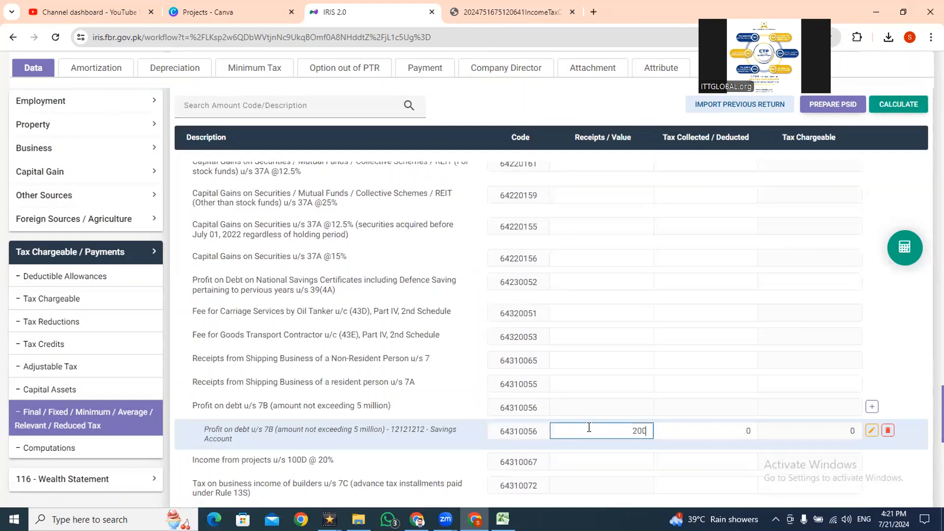
pyautogui.click(680, 430)
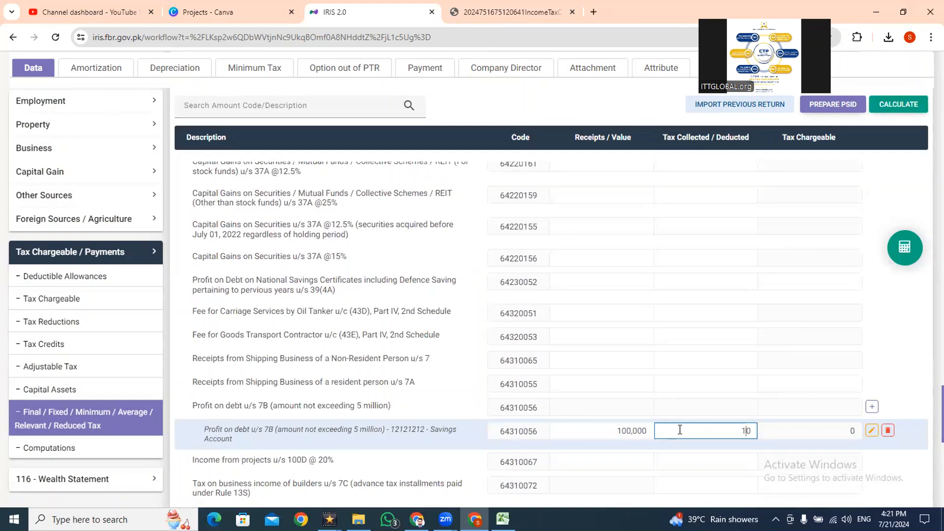
pyautogui.click(897, 106)
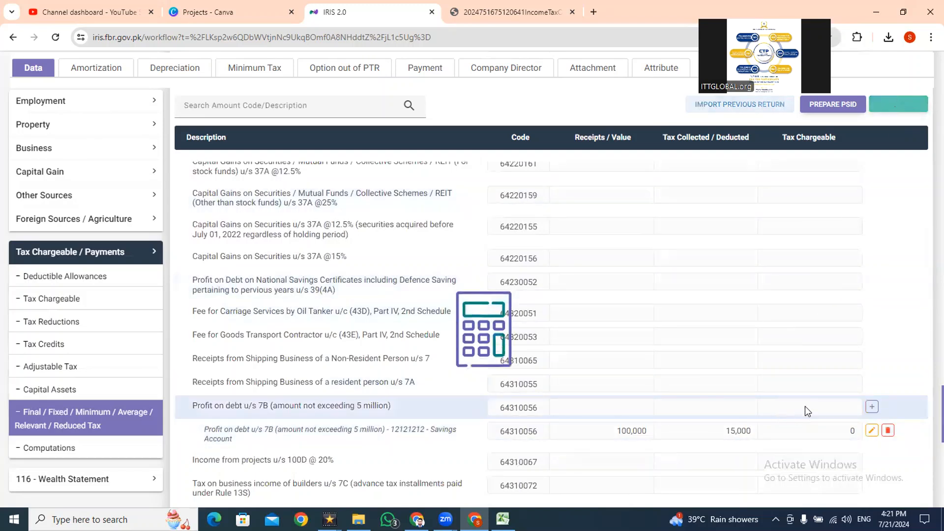
# - Compare Tax Chargeable (9200), Normal Income Tax (920000) and the fixed tax (920100) in the IRIS Computations with the Excel tax figures
pyautogui.hotkey('alt', 'Tab')
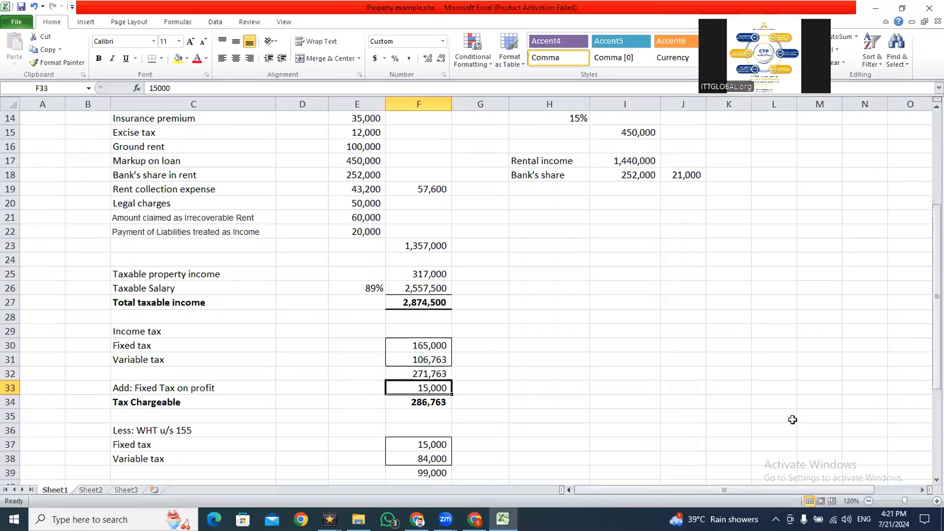
pyautogui.press('Down')
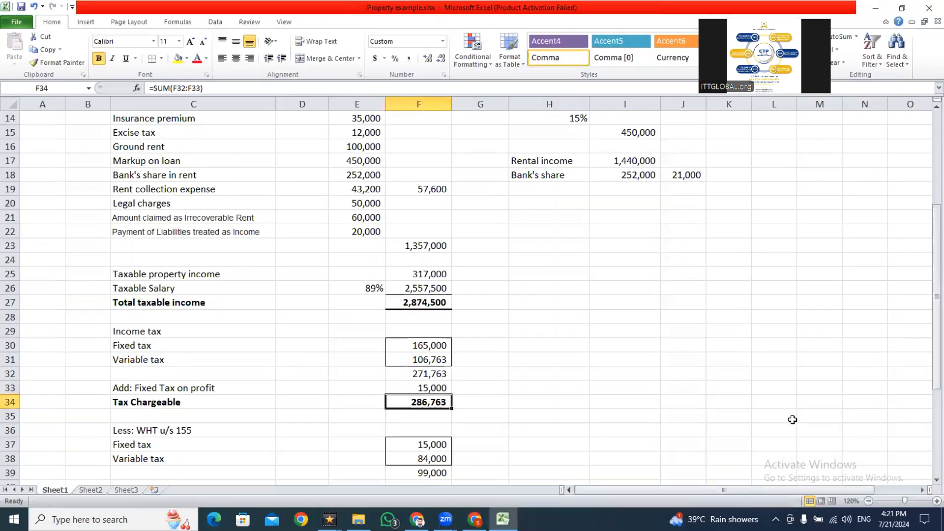
pyautogui.hotkey('alt', 'Tab')
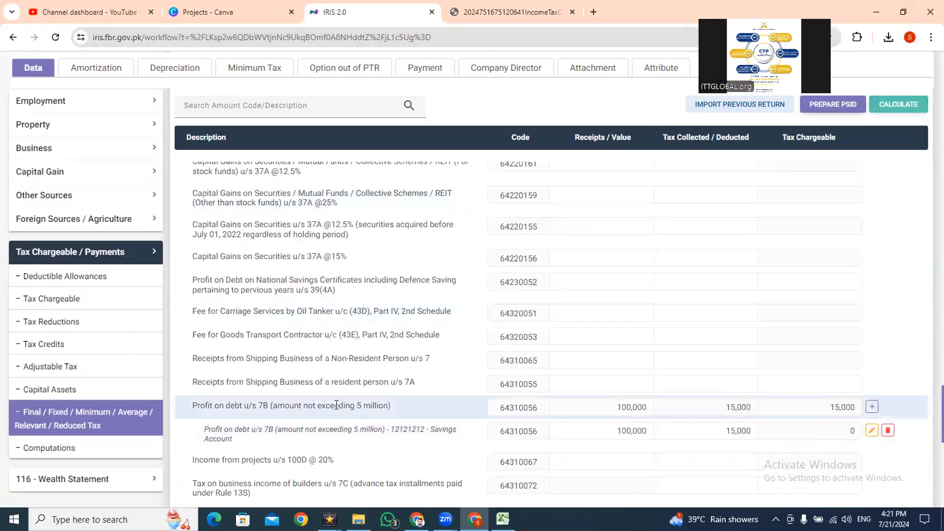
pyautogui.click(50, 447)
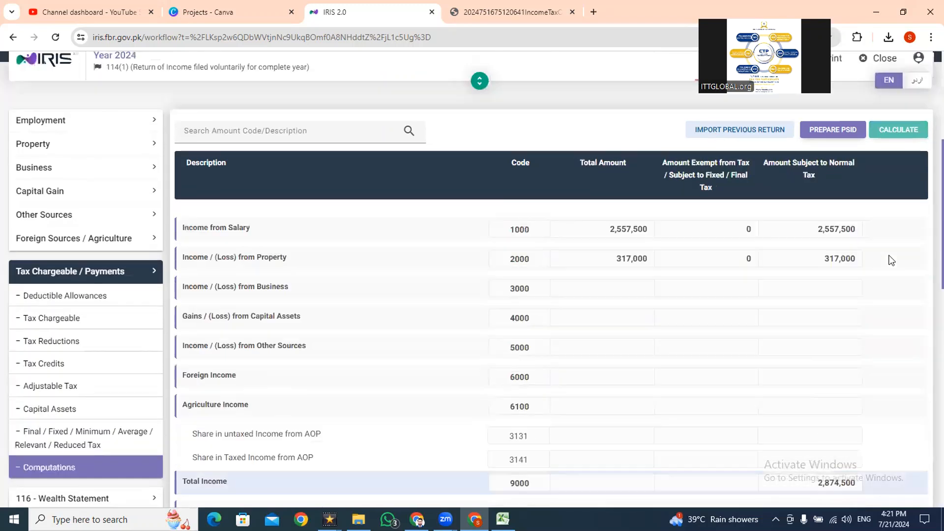
pyautogui.scroll(-10, 928, 327)
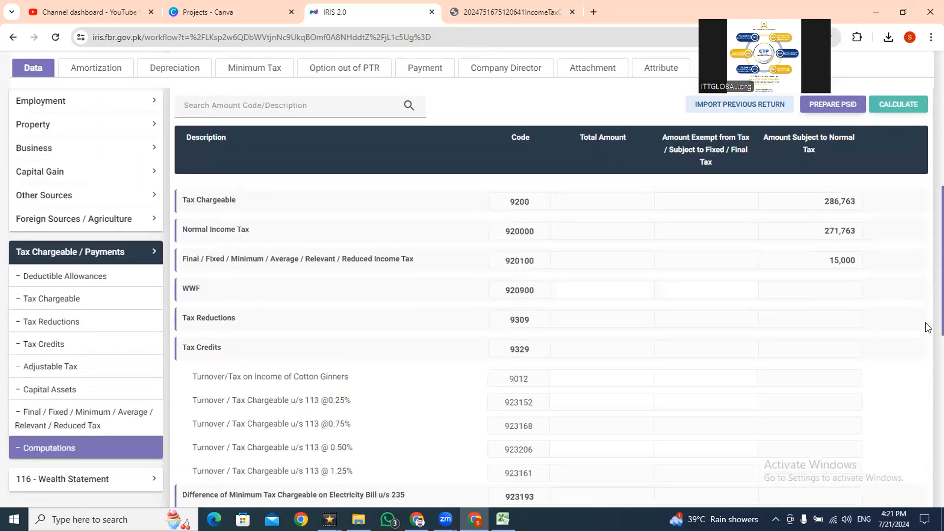
pyautogui.scroll(1, 812, 311)
pyautogui.moveTo(825, 276); pyautogui.dragTo(858, 277)
pyautogui.hotkey('alt', 'Tab')
pyautogui.press('Down')
pyautogui.hotkey('alt', 'Tab')
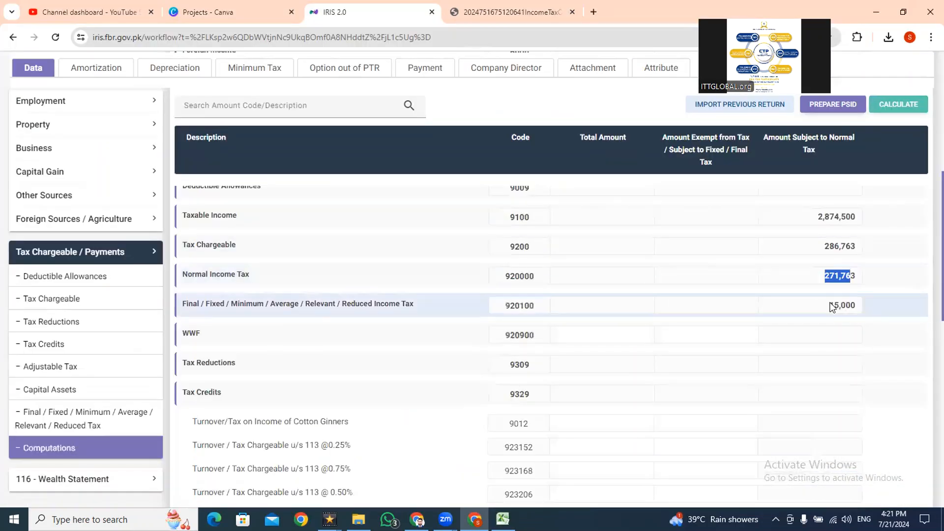
pyautogui.moveTo(824, 247); pyautogui.dragTo(840, 248)
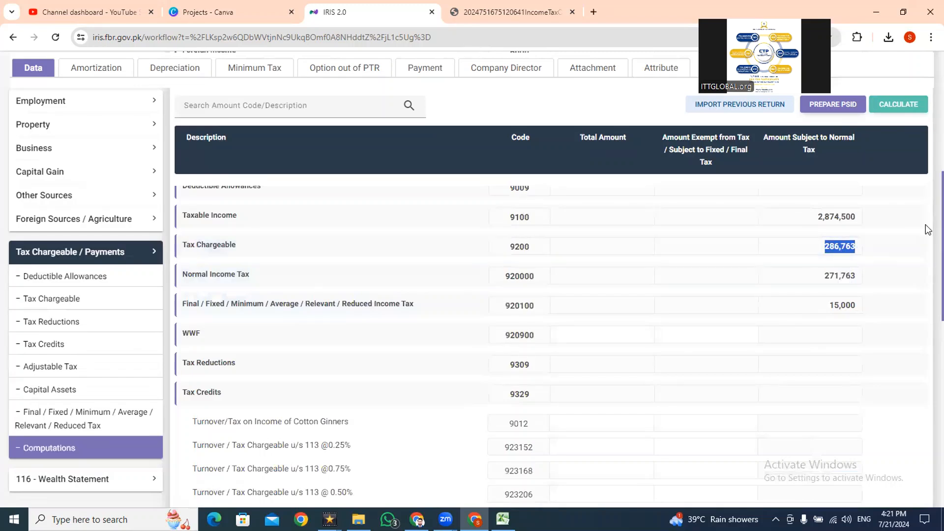
# - In Excel, review the tax chargeable and examine the fixed and variable tax entries for WHT u/s 155 in F37 and F38
pyautogui.scroll(-3, 928, 275)
pyautogui.hotkey('alt', 'Tab')
pyautogui.press('Down')
pyautogui.press('Down')
pyautogui.press('Down')
pyautogui.press('Down')
pyautogui.press('Down')
pyautogui.press('Down')
pyautogui.press('Down')
pyautogui.press('Down')
pyautogui.press('Down')
pyautogui.press('Down')
pyautogui.press('Down')
pyautogui.press('Down')
pyautogui.press('Down')
pyautogui.press('Down')
pyautogui.press('Down')
pyautogui.press('Down')
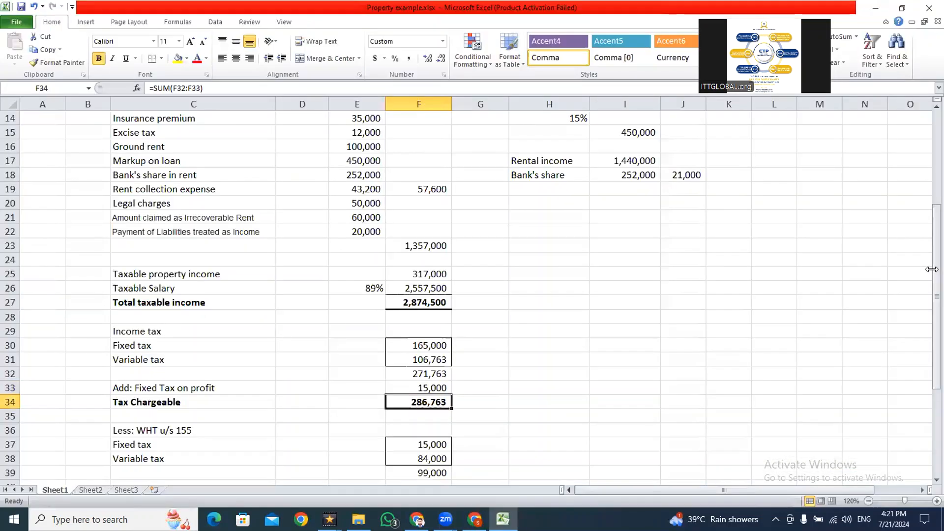
pyautogui.press('Up')
pyautogui.press('Up')
pyautogui.press('Up')
pyautogui.press('Up')
pyautogui.press('Up')
pyautogui.press('Up')
pyautogui.press('Up')
pyautogui.press('Up')
pyautogui.press('Up')
pyautogui.press('Up')
pyautogui.press('Up')
pyautogui.press('Up')
pyautogui.press('Up')
pyautogui.press('Up')
pyautogui.press('Up')
pyautogui.press('Up')
pyautogui.press('Up')
pyautogui.press('Up')
pyautogui.press('Up')
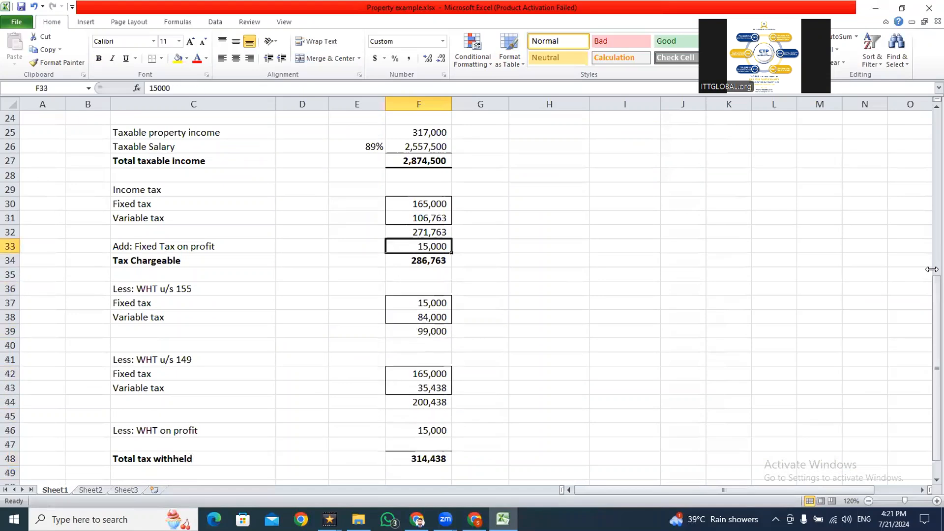
pyautogui.press('Down')
pyautogui.press('Down')
pyautogui.press('Down')
pyautogui.press('Down')
pyautogui.press('Down')
pyautogui.press('Down')
pyautogui.press('Down')
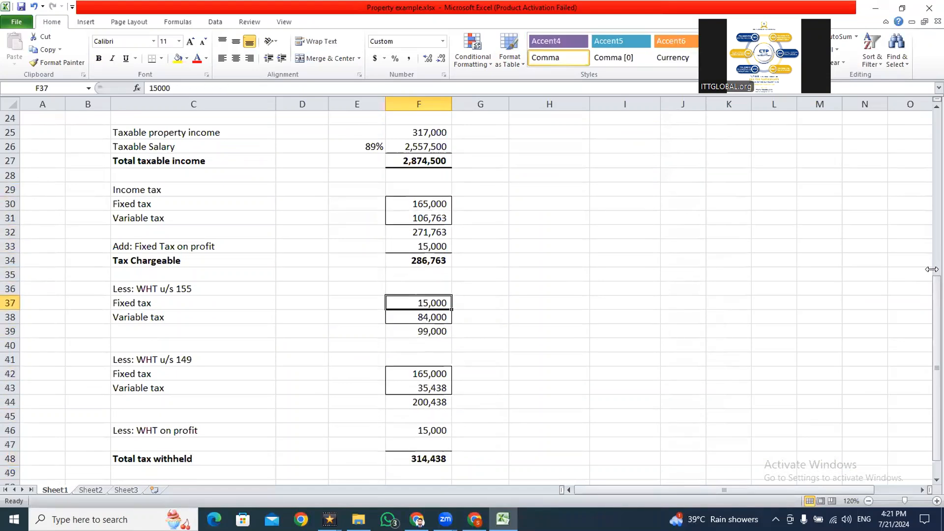
pyautogui.press('F2')
pyautogui.press('Return')
pyautogui.press('F2')
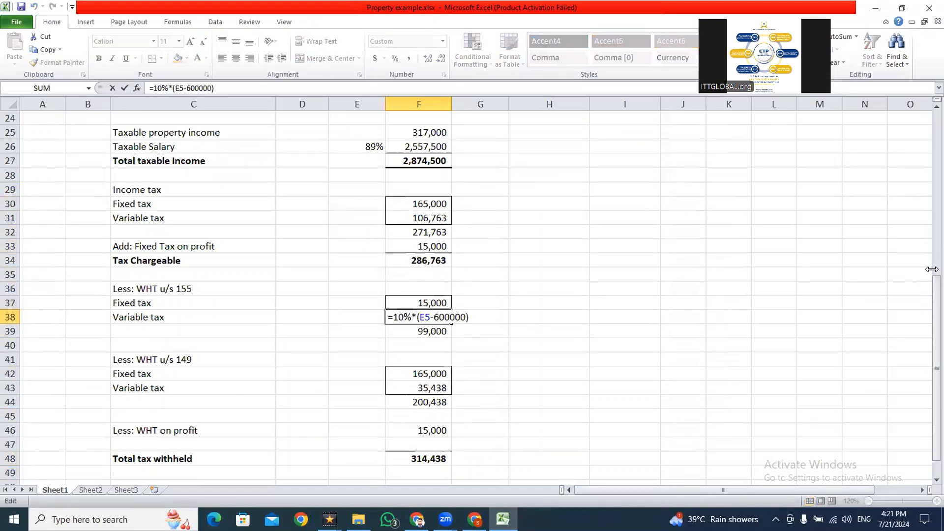
pyautogui.press('Return')
pyautogui.press('Up')
pyautogui.press('F2')
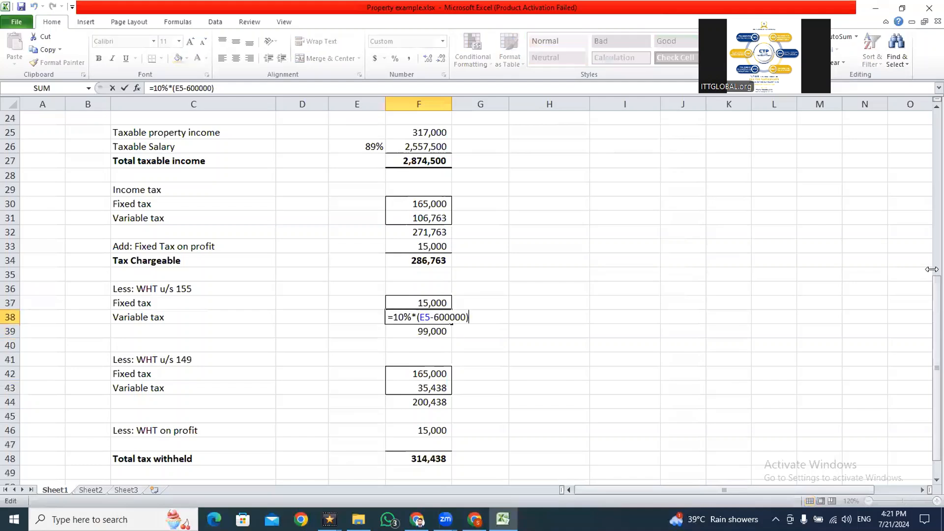
# - Inspect the annual rent in E5 that the section 155 variable tax formula refers to, and head back down the sheet
pyautogui.moveTo(936, 342); pyautogui.dragTo(929, 172)
pyautogui.doubleClick(347, 181)
pyautogui.press('Up')
pyautogui.press('F2')
pyautogui.press('Return')
pyautogui.press('Down')
pyautogui.press('Down')
pyautogui.press('Down')
pyautogui.press('Down')
pyautogui.press('Down')
pyautogui.press('Down')
pyautogui.press('Down')
pyautogui.press('Down')
pyautogui.press('Down')
pyautogui.press('Down')
pyautogui.press('Down')
pyautogui.press('Down')
pyautogui.press('Down')
pyautogui.press('Down')
pyautogui.press('Down')
pyautogui.press('Down')
pyautogui.press('Down')
pyautogui.press('Down')
pyautogui.press('Down')
pyautogui.press('Down')
pyautogui.press('Down')
pyautogui.press('Down')
pyautogui.press('Down')
pyautogui.press('Down')
pyautogui.press('Down')
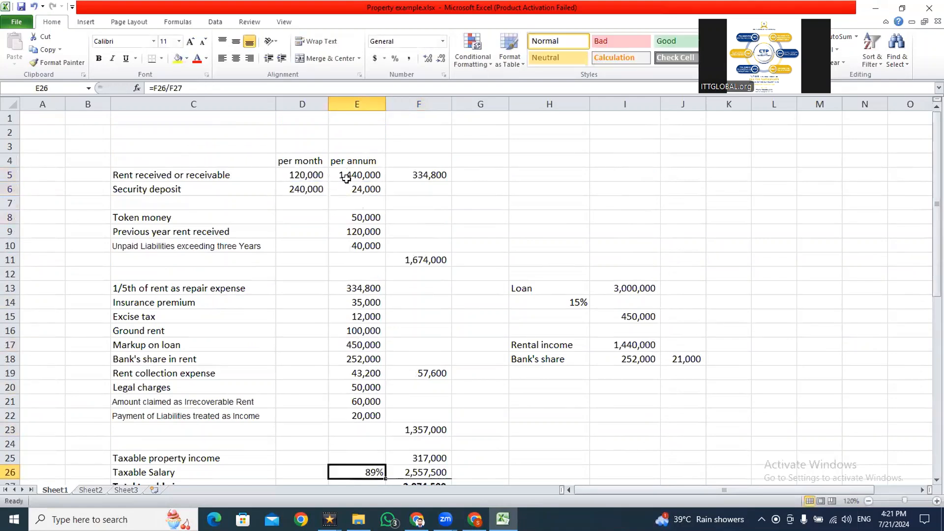
# - Inspect the WHT u/s 155 fixed tax, variable tax formula and total in F37:F39, and copy the total
pyautogui.press('Right')
pyautogui.press('Up')
pyautogui.press('Up')
pyautogui.press('Up')
pyautogui.press('Up')
pyautogui.press('Up')
pyautogui.press('Up')
pyautogui.press('Up')
pyautogui.press('Up')
pyautogui.press('Up')
pyautogui.press('Up')
pyautogui.press('Up')
pyautogui.press('Up')
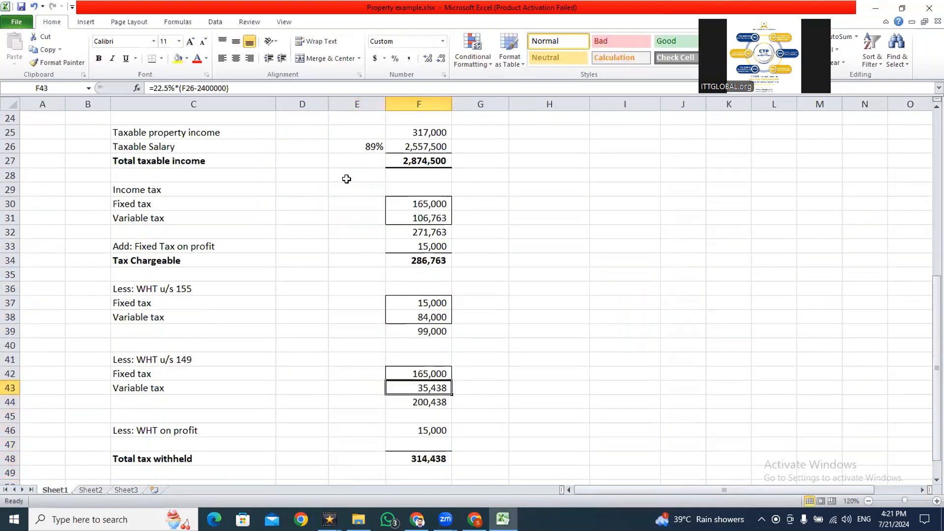
pyautogui.press('F2')
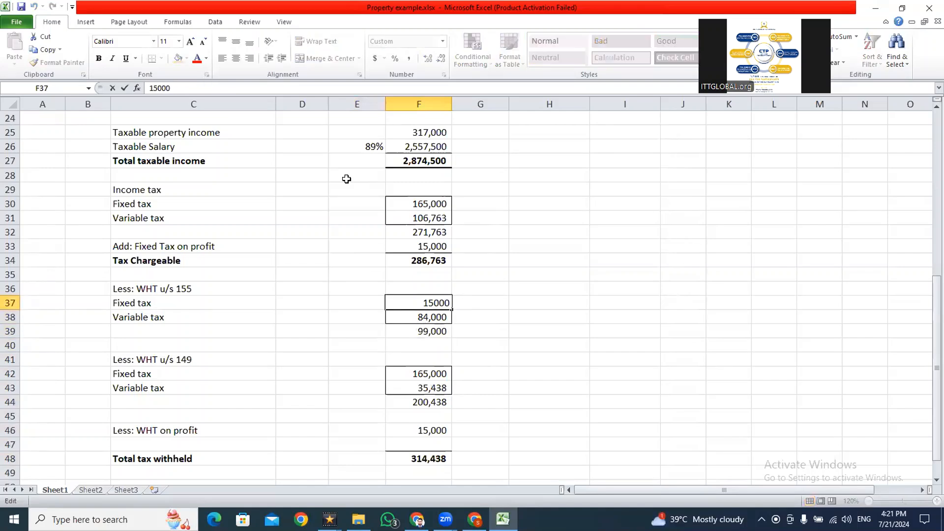
pyautogui.press('Return')
pyautogui.press('F2')
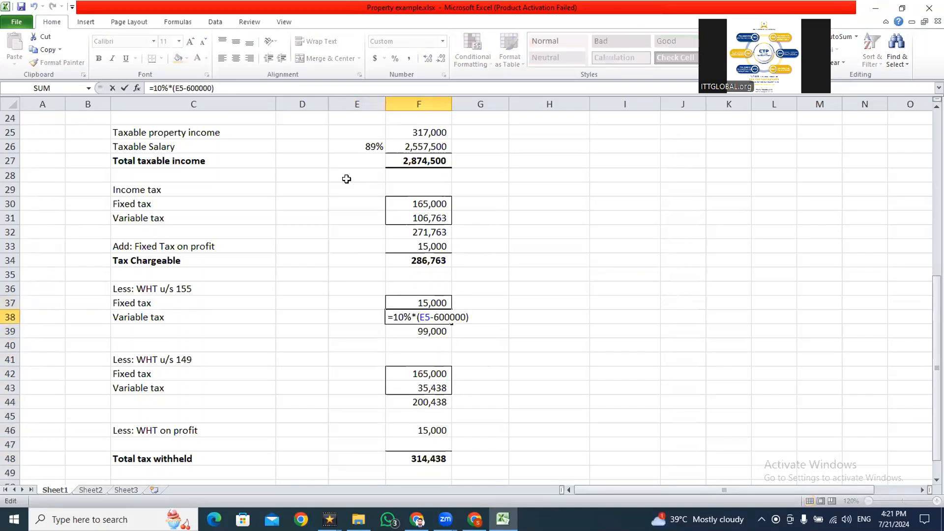
pyautogui.press('Escape')
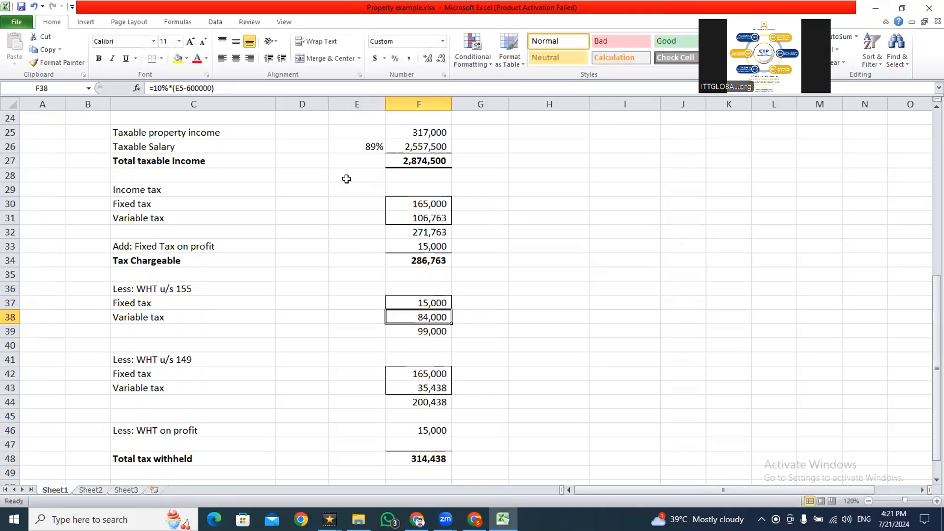
pyautogui.press('Down')
pyautogui.press('F2')
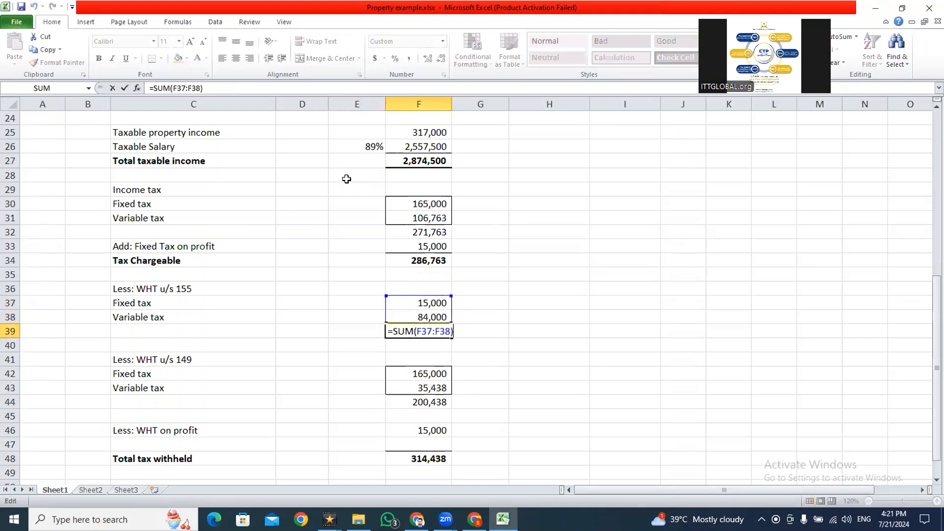
pyautogui.press('Escape')
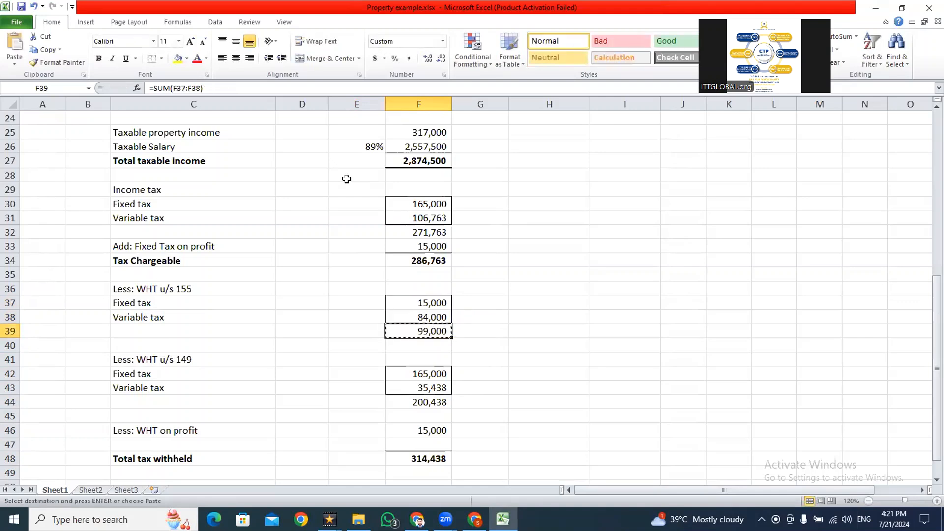
# - Switch to the IRIS return, open Adjustable Tax and find the Rent of Immoveable Property u/s 155 row by searching for "rent"
pyautogui.hotkey('alt', 'Tab')
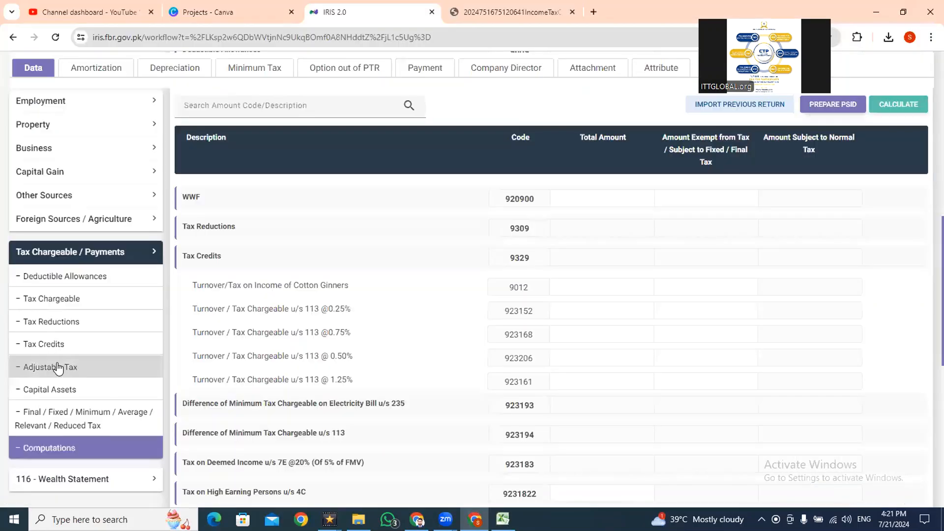
pyautogui.click(61, 366)
pyautogui.scroll(2, 442, 295)
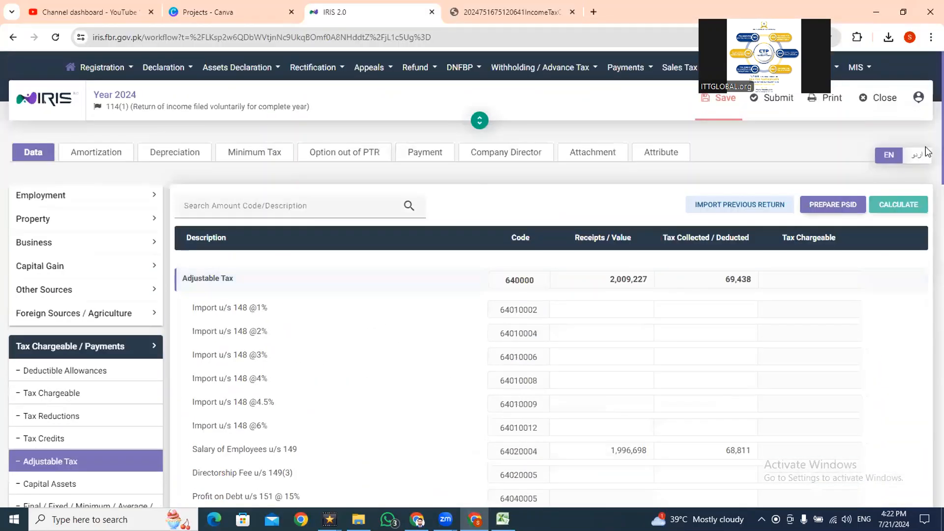
pyautogui.scroll(-2, 914, 167)
pyautogui.scroll(-3, 927, 172)
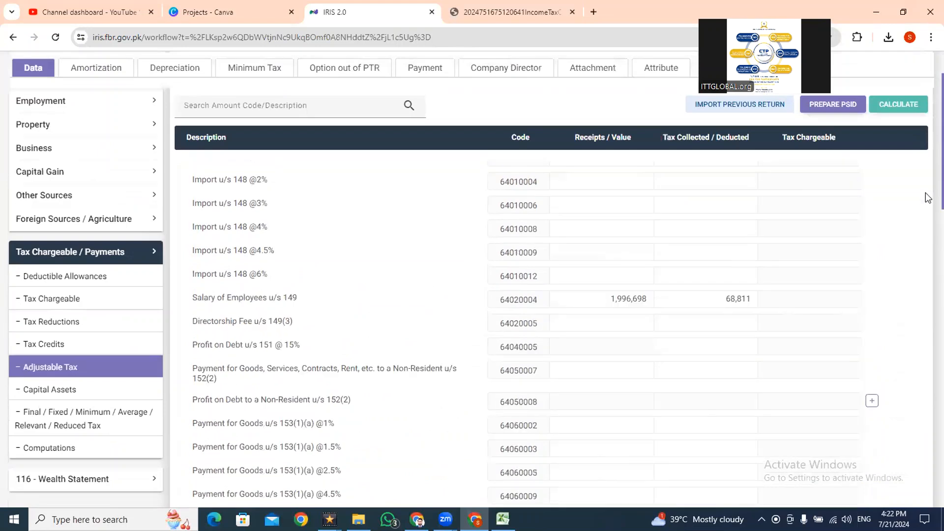
pyautogui.scroll(-3, 927, 223)
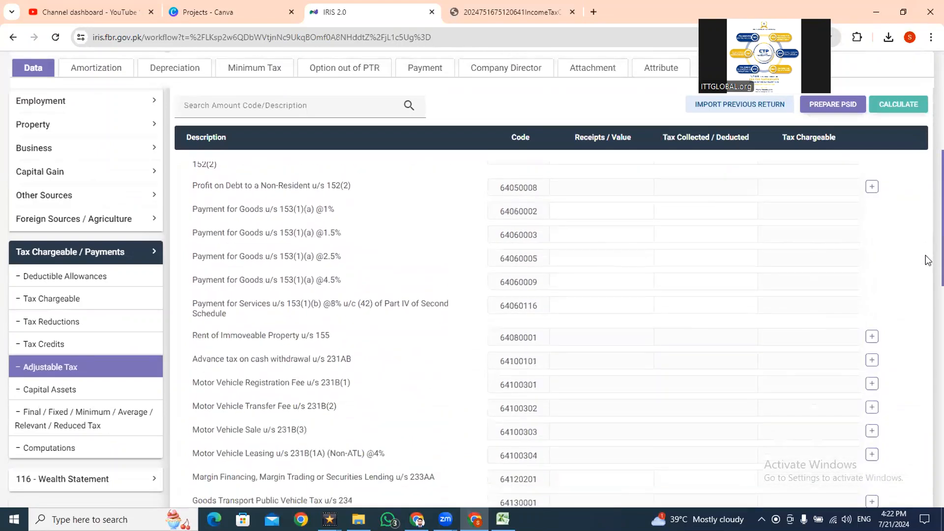
pyautogui.hotkey('ctrl', 'f')
pyautogui.write('rent')
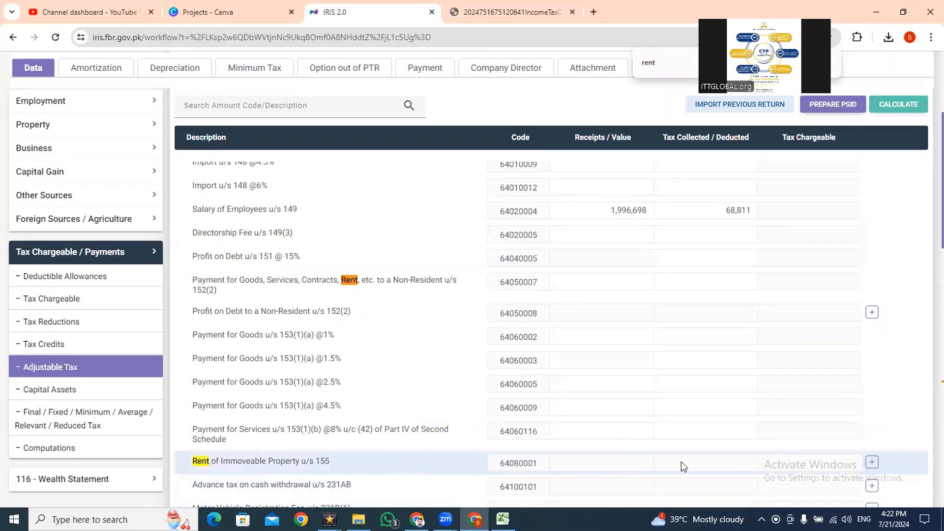
# - Add an entry under Rent of Immoveable Property u/s 155 with property Lahore and contents House
pyautogui.click(872, 462)
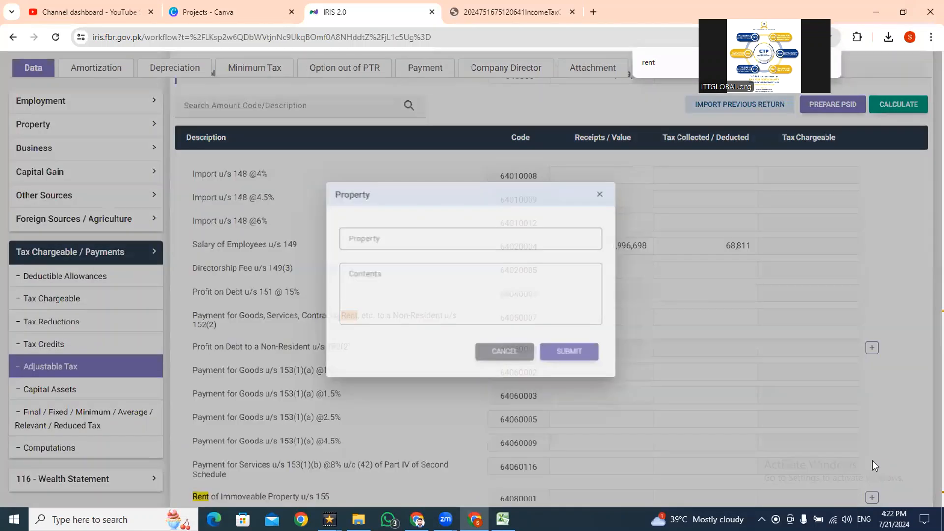
pyautogui.write('R')
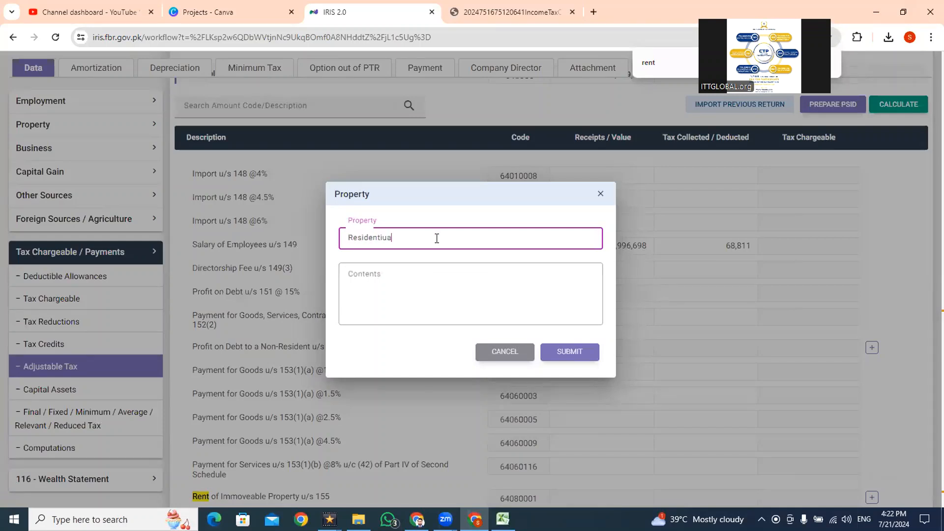
pyautogui.write('esidenti')
pyautogui.press('BackSpace')
pyautogui.press('BackSpace')
pyautogui.press('BackSpace')
pyautogui.press('BackSpace')
pyautogui.press('BackSpace')
pyautogui.press('BackSpace')
pyautogui.press('BackSpace')
pyautogui.press('BackSpace')
pyautogui.press('BackSpace')
pyautogui.write('Lahore')
pyautogui.press('Tab')
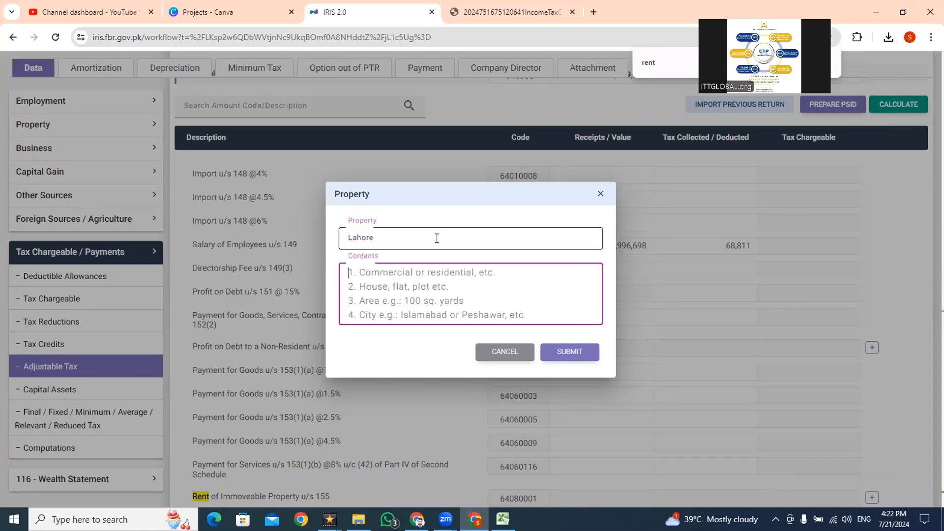
pyautogui.write('House')
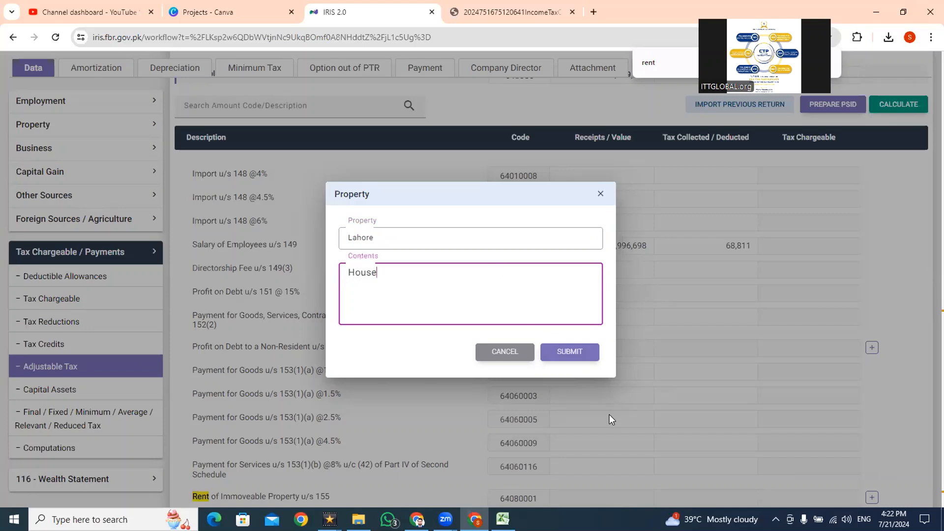
pyautogui.click(570, 350)
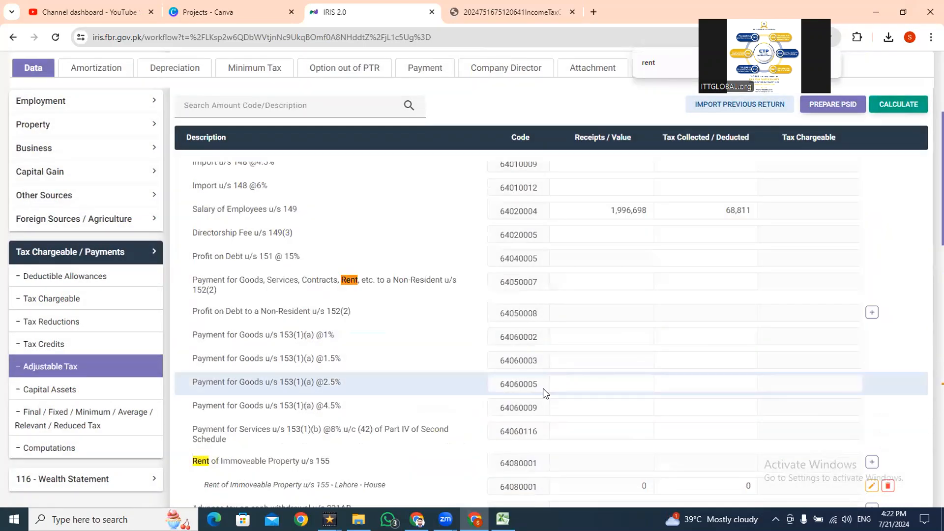
# - Enter tax deducted of 99,000 and receipts of 1,440,000 for the Lahore - House rent entry
pyautogui.click(680, 480)
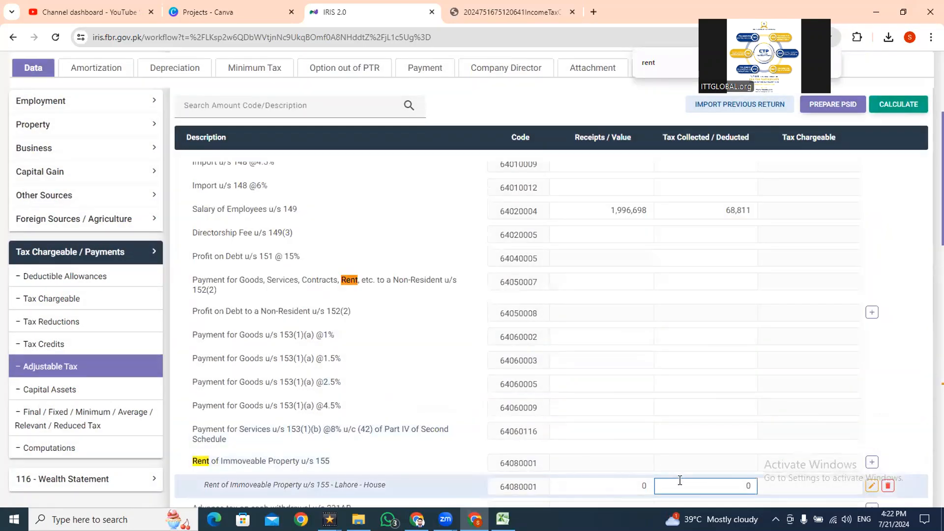
pyautogui.write('990000')
pyautogui.hotkey('shift', 'Tab')
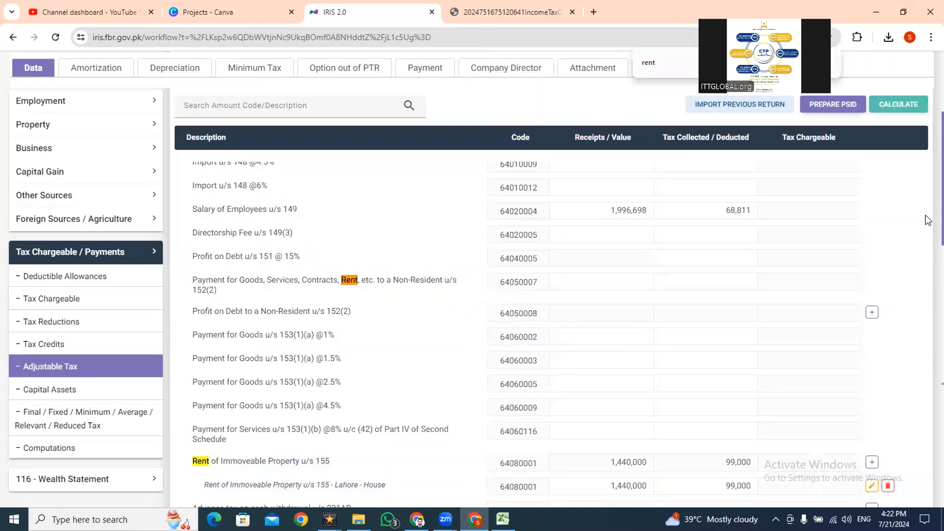
# - Switch to Excel and review the taxable salary in F26 alongside the WHT u/s 149 section
pyautogui.hotkey('alt', 'Tab')
pyautogui.press('Down')
pyautogui.press('Down')
pyautogui.press('Down')
pyautogui.press('Down')
pyautogui.press('Up')
pyautogui.press('F2')
pyautogui.press('Escape')
pyautogui.press('Up')
pyautogui.press('Up')
pyautogui.press('Up')
pyautogui.press('Up')
pyautogui.press('Up')
pyautogui.press('Up')
pyautogui.press('Up')
pyautogui.press('Up')
pyautogui.press('Up')
pyautogui.press('Up')
pyautogui.press('Up')
pyautogui.press('Up')
pyautogui.press('Up')
pyautogui.press('Up')
pyautogui.press('Up')
pyautogui.press('Up')
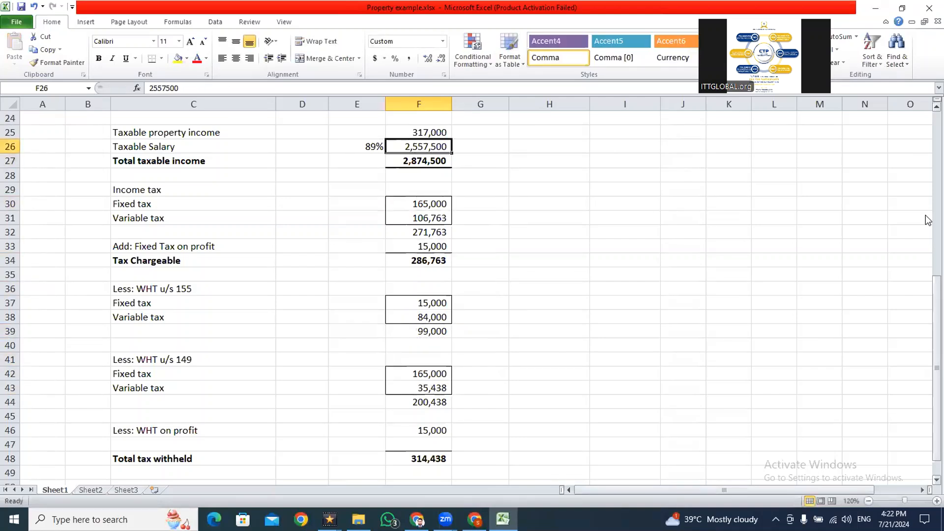
pyautogui.press('Down')
pyautogui.press('Down')
pyautogui.press('Down')
pyautogui.press('Down')
pyautogui.press('Down')
pyautogui.press('Down')
pyautogui.press('Down')
pyautogui.press('Down')
pyautogui.press('Down')
pyautogui.press('Down')
pyautogui.press('Down')
pyautogui.press('Down')
pyautogui.press('Down')
pyautogui.press('Down')
pyautogui.press('Down')
pyautogui.press('Down')
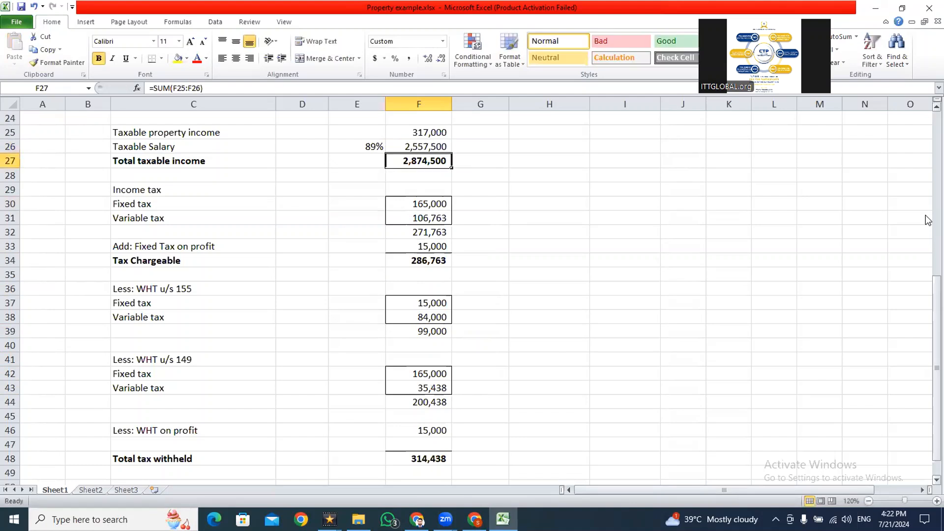
# - Examine the WHT u/s 149 fixed tax, the variable tax formula in F43 and the total in F44
pyautogui.press('F2')
pyautogui.press('Return')
pyautogui.press('F2')
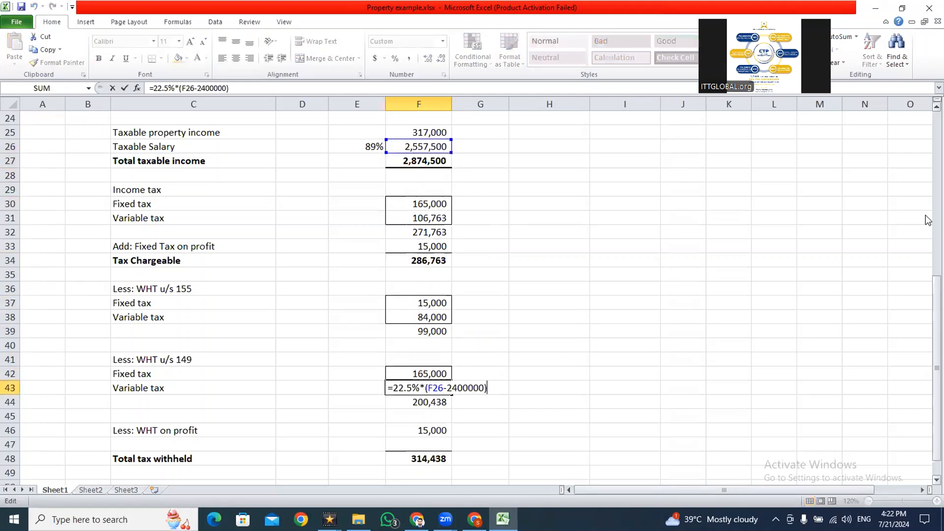
pyautogui.press('Escape')
pyautogui.press('Down')
pyautogui.press('F2')
pyautogui.press('Escape')
# - Copy the WHT u/s 149 total from F44 into IRIS as the tax deducted for Salary of Employees u/s 149, 200,438
pyautogui.hotkey('ctrl', 'c')
pyautogui.hotkey('alt', 'Tab')
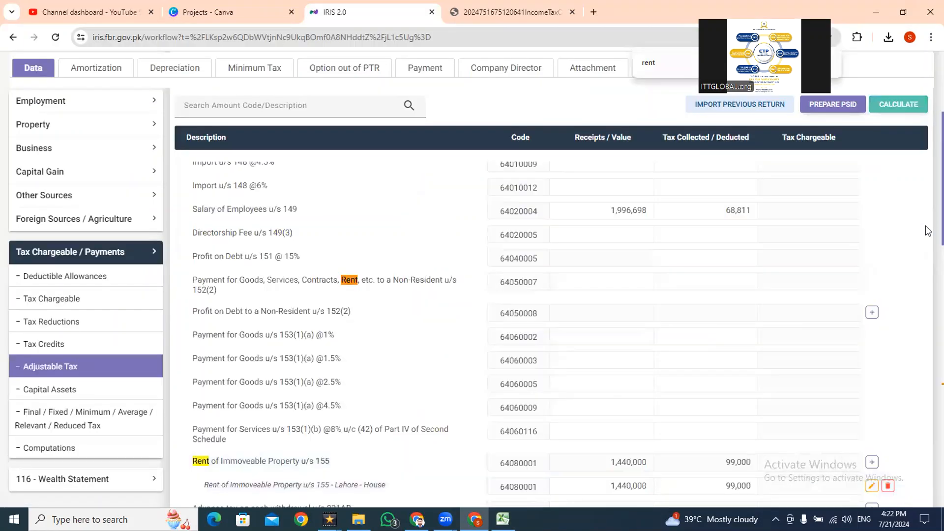
pyautogui.moveTo(723, 210); pyautogui.dragTo(756, 215)
pyautogui.hotkey('ctrl', 'v')
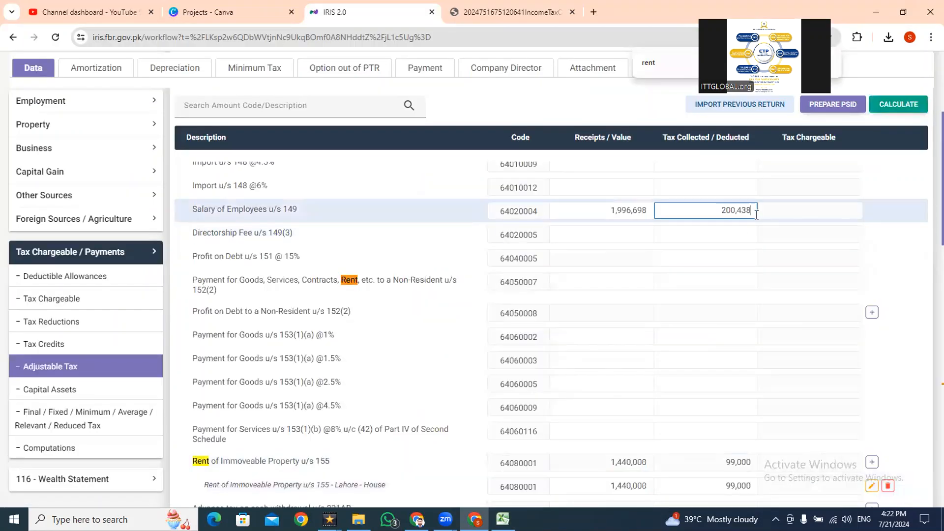
# - Copy the taxable salary of 2,557,500 from F26 into the receipts for Salary of Employees u/s 149, and recalculate the return
pyautogui.hotkey('shift', 'Tab')
pyautogui.hotkey('alt', 'Tab')
pyautogui.click(435, 146)
pyautogui.hotkey('ctrl', 'c')
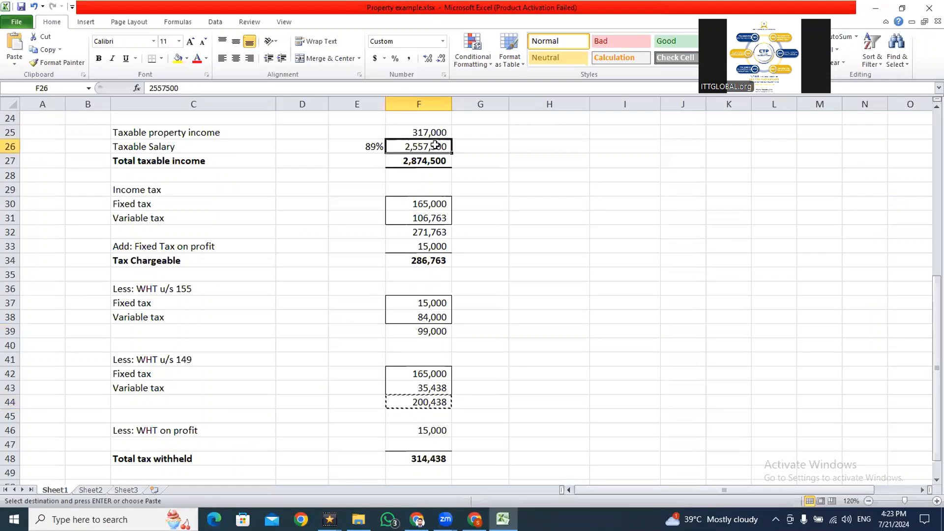
pyautogui.hotkey('alt', 'Tab')
pyautogui.hotkey('ctrl', 'v')
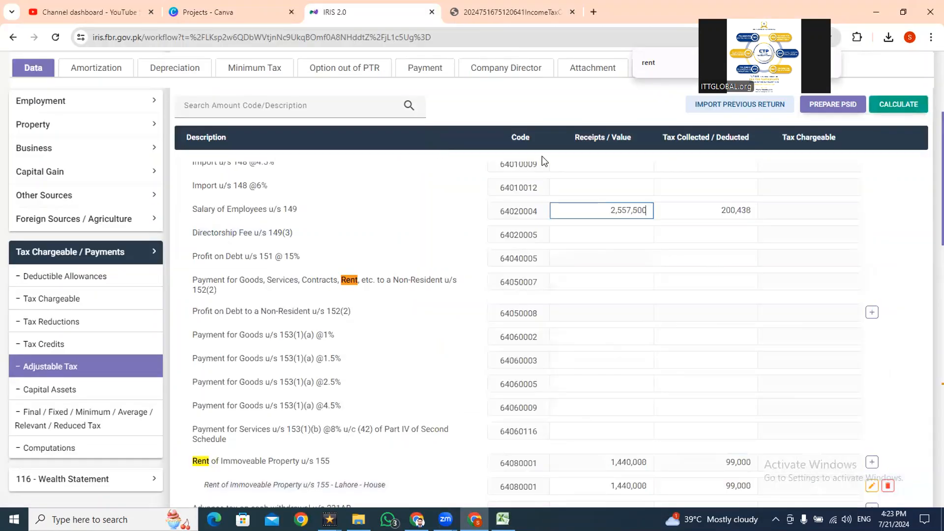
pyautogui.click(875, 112)
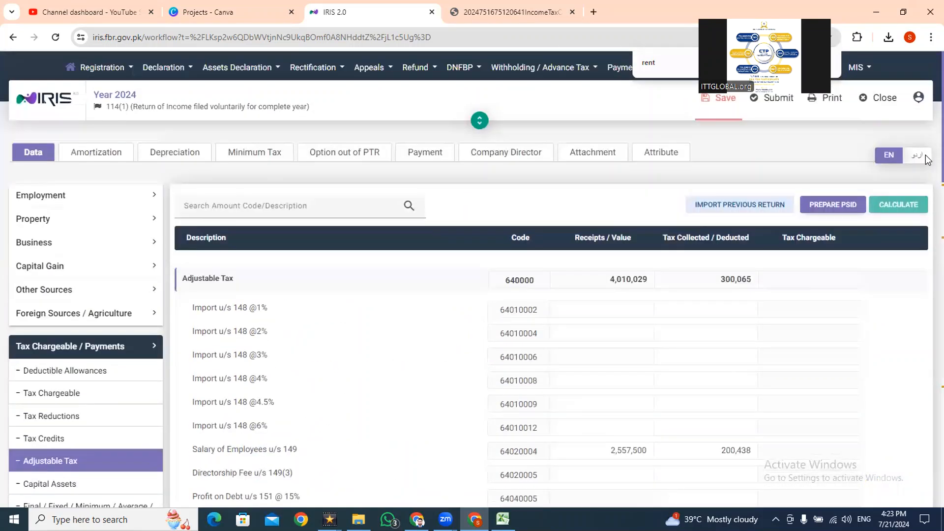
# - Check the WHT on profit in F46 of the Excel sheet and return to IRIS
pyautogui.hotkey('alt', 'Tab')
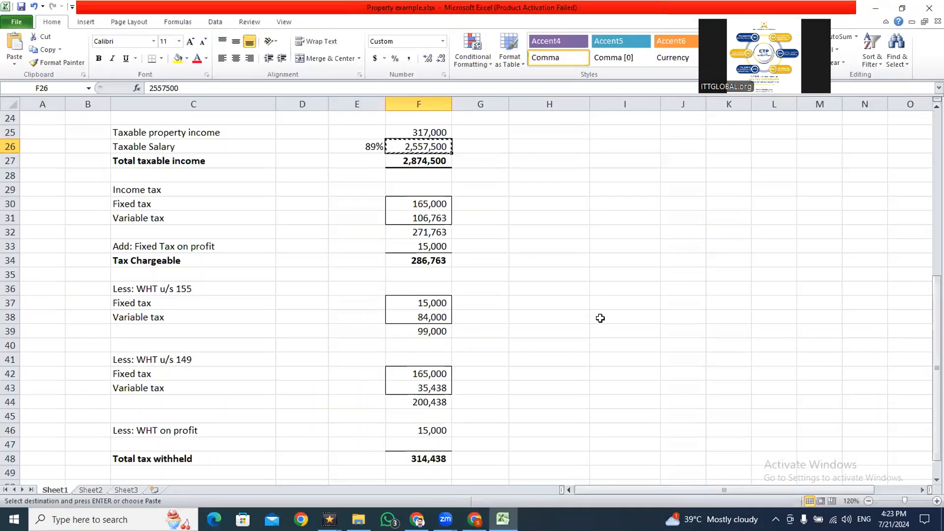
pyautogui.click(421, 430)
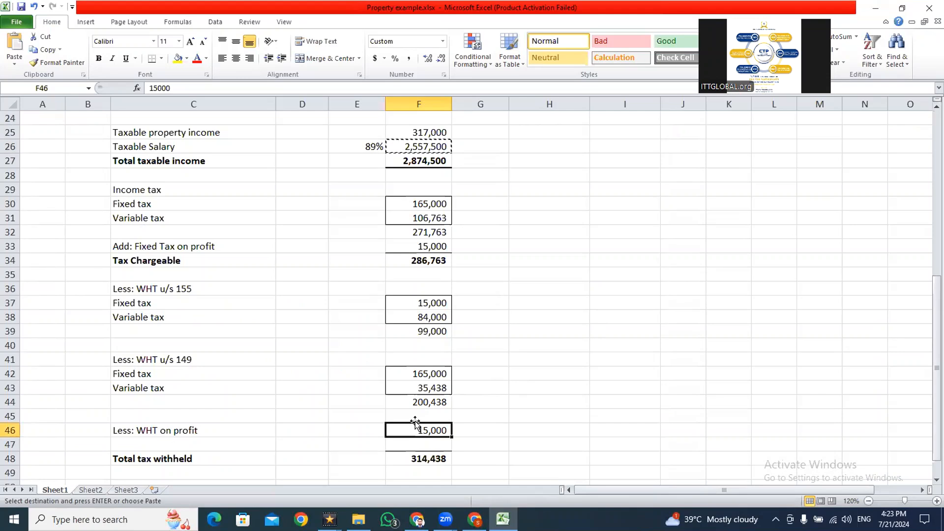
pyautogui.hotkey('alt', 'Tab')
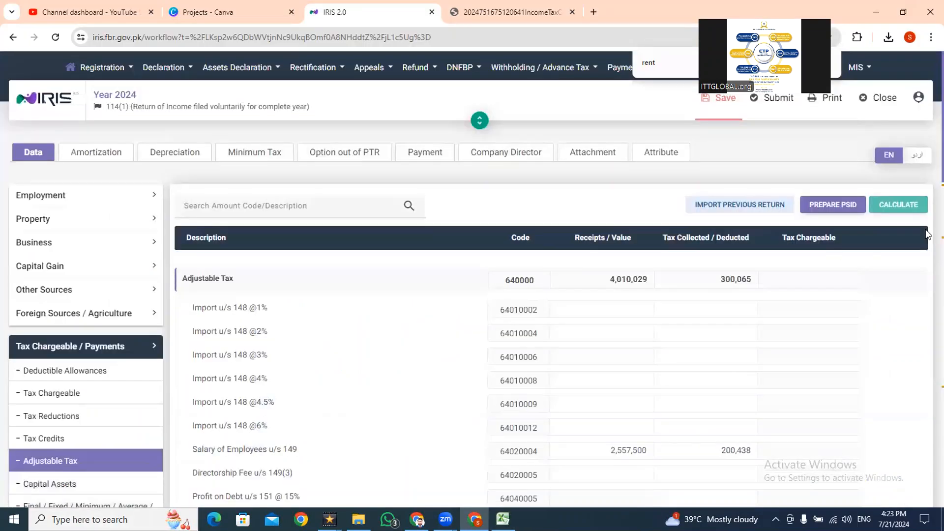
# - Open the IRIS Computations and compare Withholding Income Tax (9201) with the total tax withheld in the Excel sheet
pyautogui.scroll(-2, 927, 186)
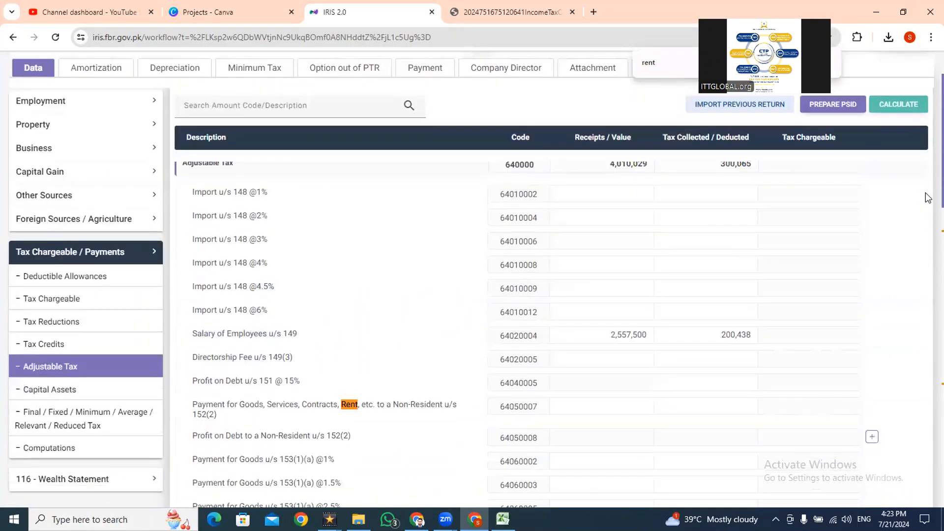
pyautogui.click(71, 448)
pyautogui.scroll(-10, 927, 249)
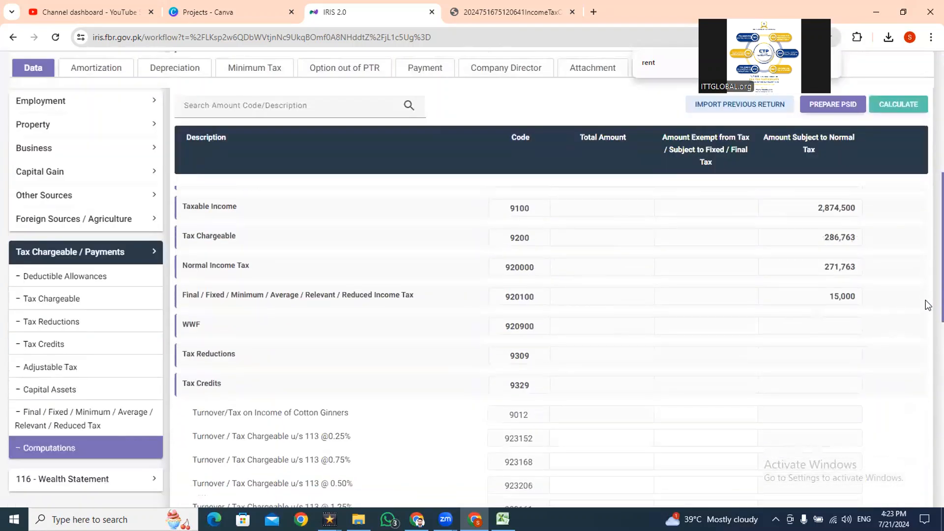
pyautogui.scroll(-8, 927, 357)
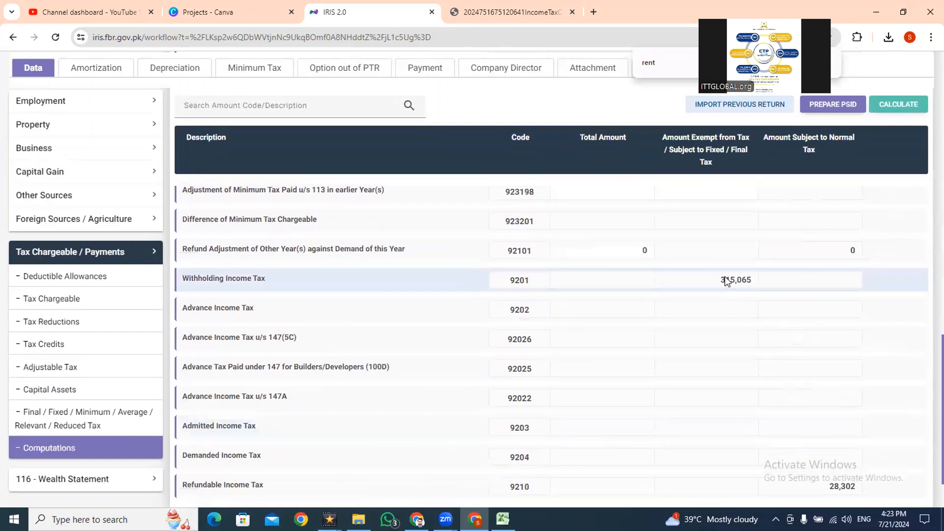
pyautogui.hotkey('alt', 'Tab')
pyautogui.click(422, 453)
pyautogui.hotkey('alt', 'Tab')
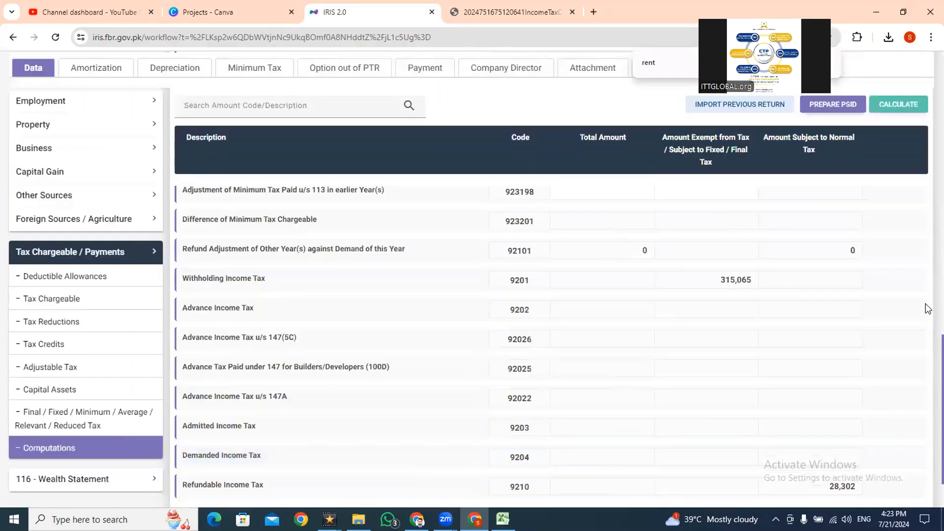
# - In Adjustable Tax, clear the receipts and tax collected for Persons remitting amount abroad u/s 236Y (64151905), and recalculate the return
pyautogui.scroll(2, 927, 362)
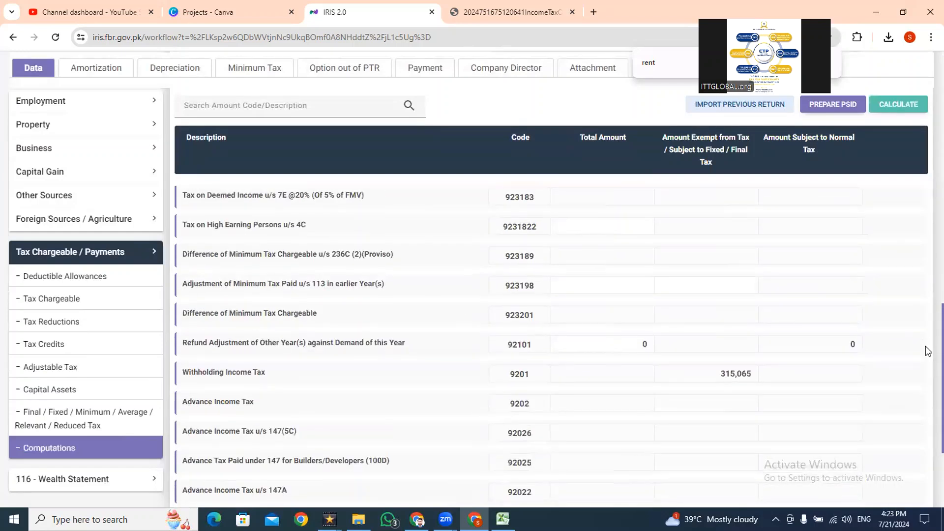
pyautogui.click(70, 369)
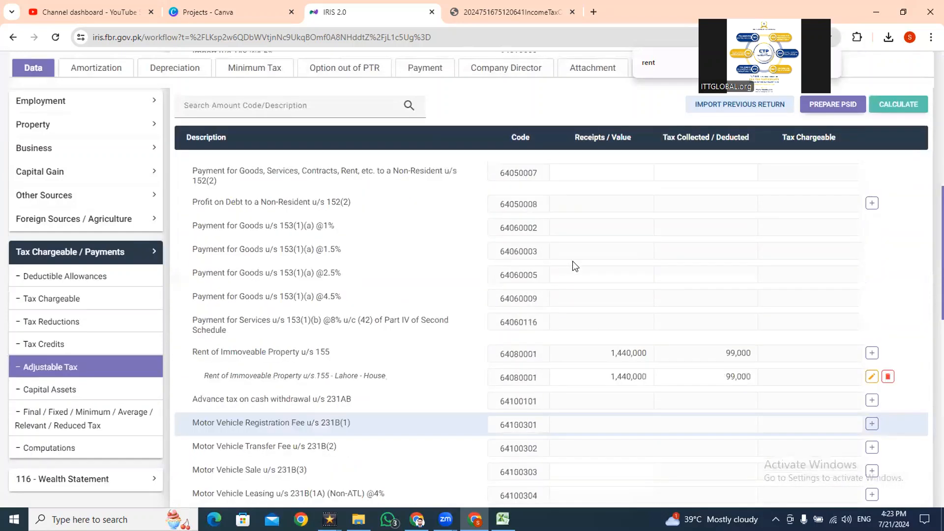
pyautogui.scroll(-5, 927, 162)
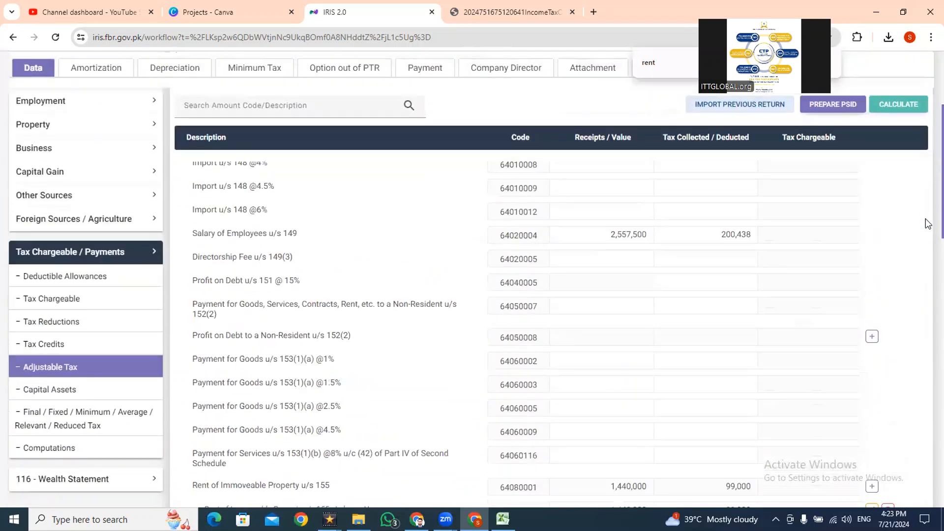
pyautogui.scroll(-15, 927, 257)
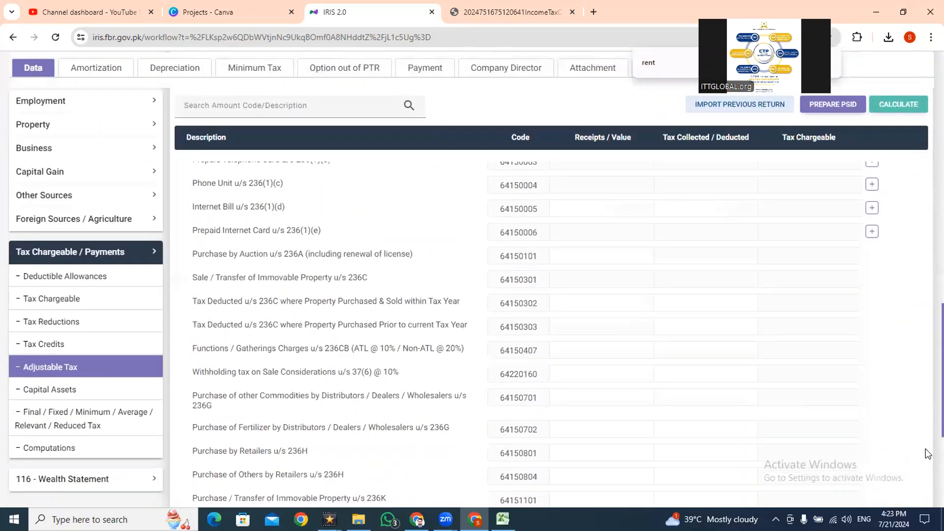
pyautogui.click(756, 414)
pyautogui.press('BackSpace')
pyautogui.click(898, 104)
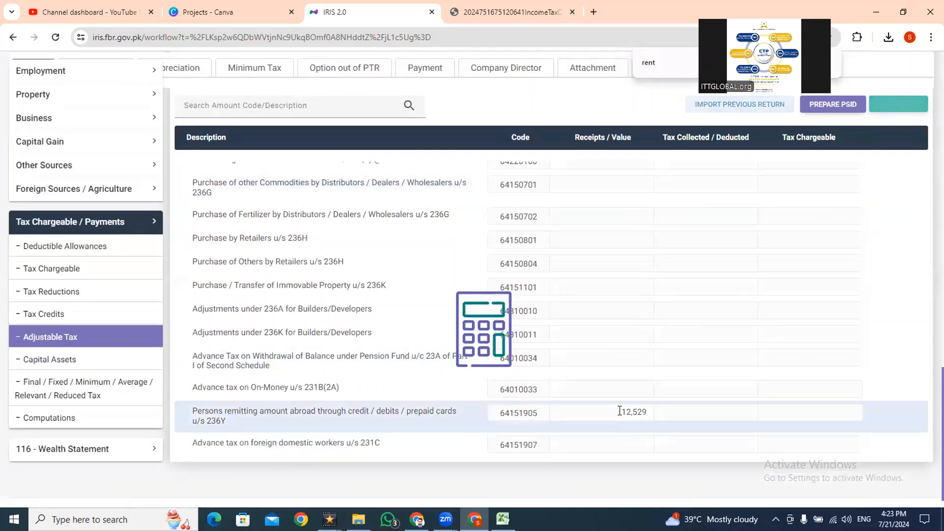
pyautogui.moveTo(619, 411); pyautogui.dragTo(650, 412)
pyautogui.press('BackSpace')
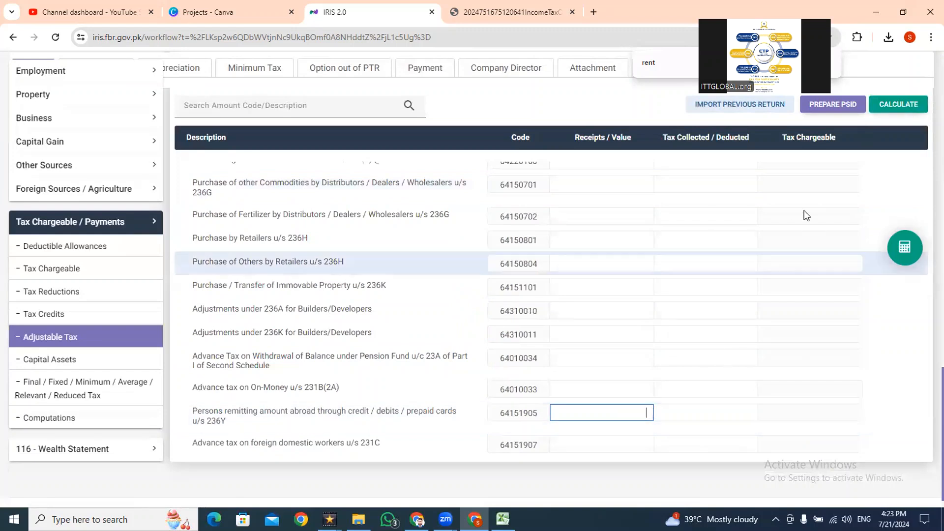
pyautogui.click(898, 104)
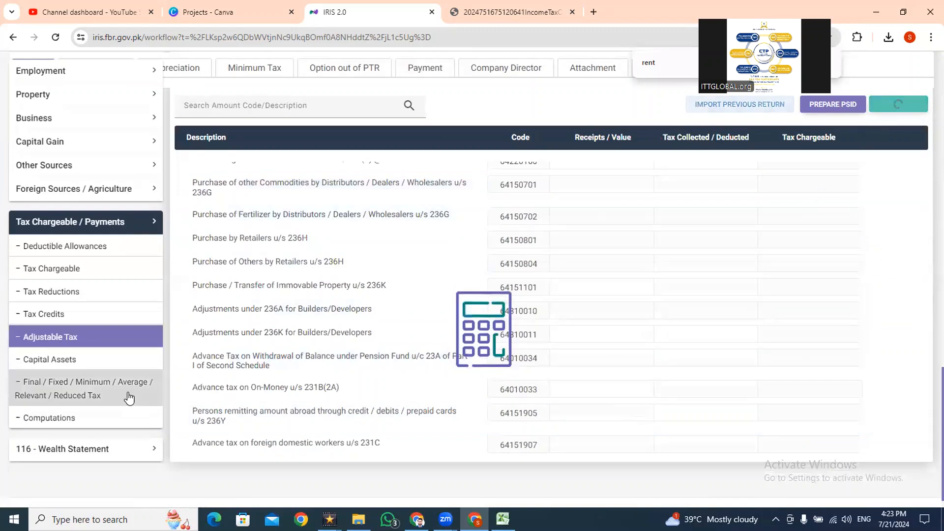
# - Compare Withholding Income Tax (9201) in Computations with the total tax withheld in Excel, and inspect the admitted income tax formula in F51
pyautogui.moveTo(942, 458); pyautogui.dragTo(925, 433)
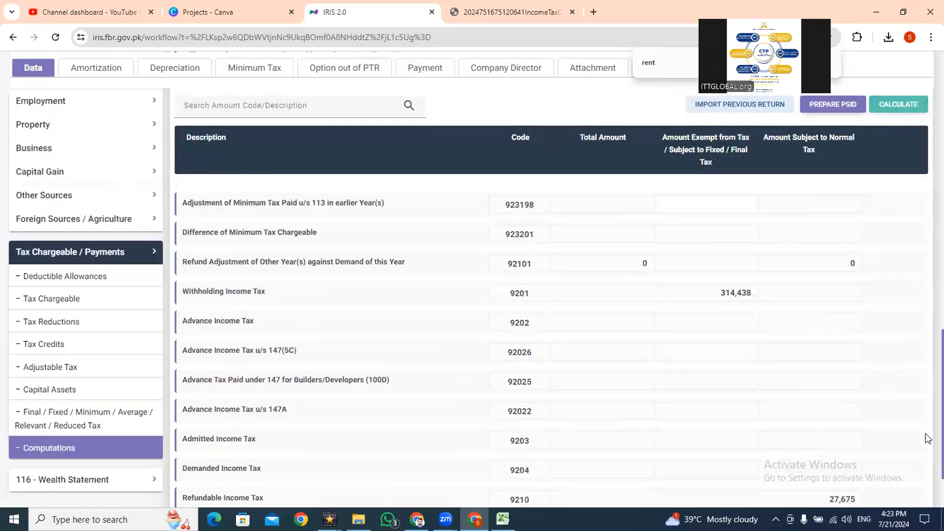
pyautogui.hotkey('alt', 'Tab')
pyautogui.press('F2')
pyautogui.press('Return')
pyautogui.press('Down')
pyautogui.press('Down')
pyautogui.press('Down')
pyautogui.press('Down')
pyautogui.press('Down')
pyautogui.press('Down')
pyautogui.press('Down')
pyautogui.press('Up')
pyautogui.press('Up')
pyautogui.press('Up')
pyautogui.press('Up')
pyautogui.press('Up')
pyautogui.press('F2')
pyautogui.press('Escape')
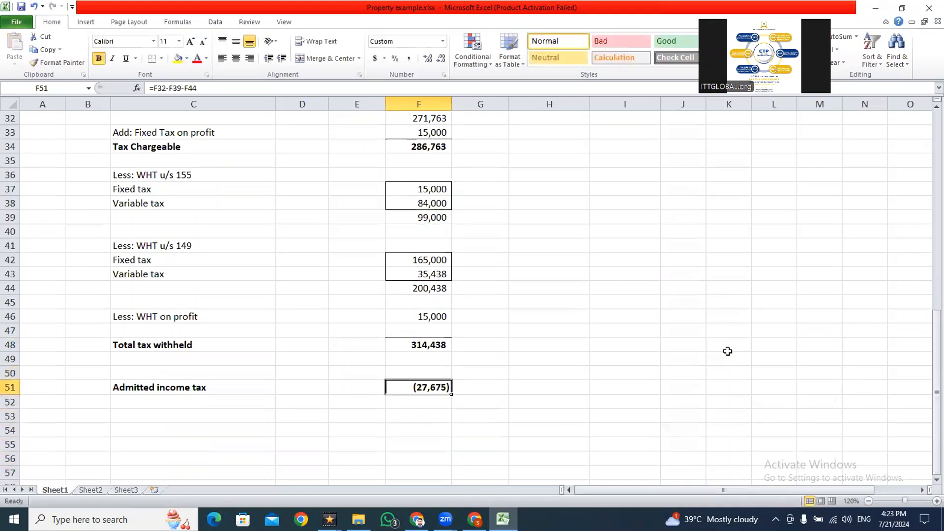
# - Compare Refundable Income Tax (9210) in the IRIS Computations with the admitted income tax in F51 of the Excel sheet
pyautogui.hotkey('alt', 'Tab')
pyautogui.scroll(-5, 927, 411)
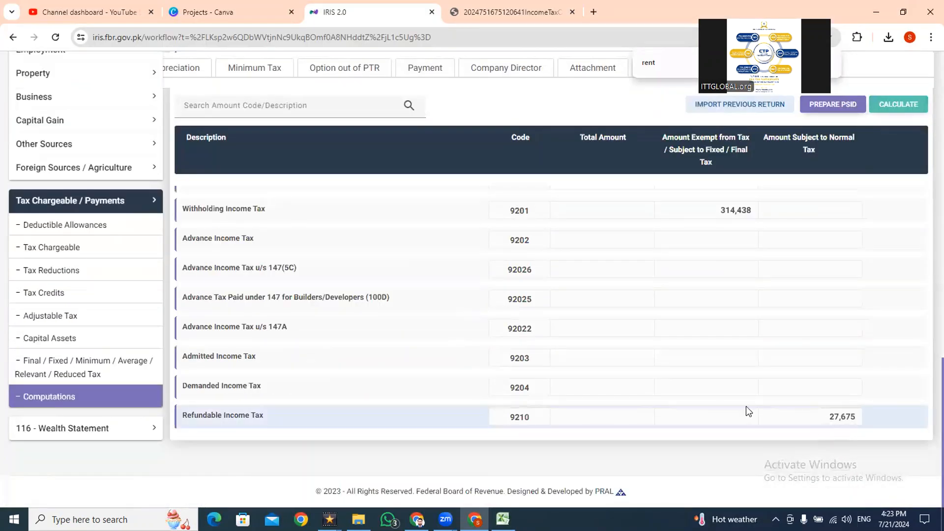
pyautogui.hotkey('alt', 'Tab')
pyautogui.press('F2')
pyautogui.press('Escape')
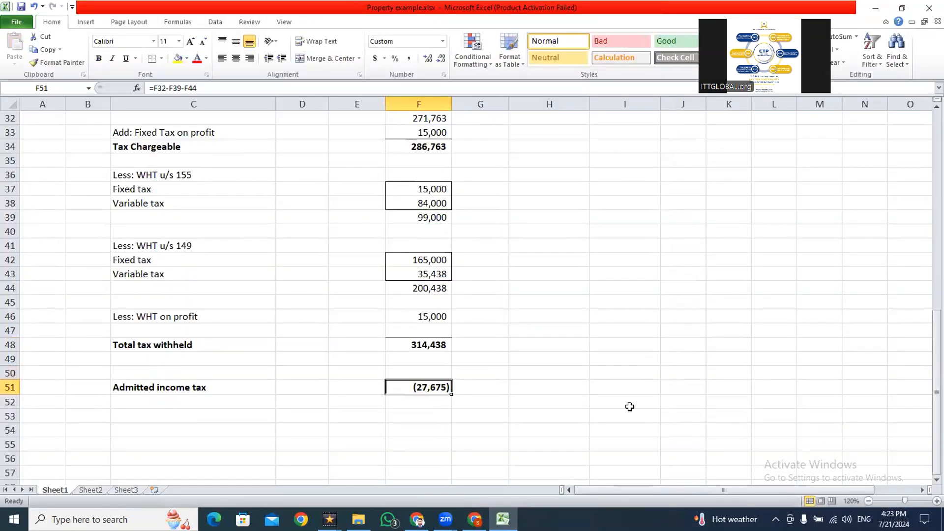
pyautogui.hotkey('alt', 'Tab')
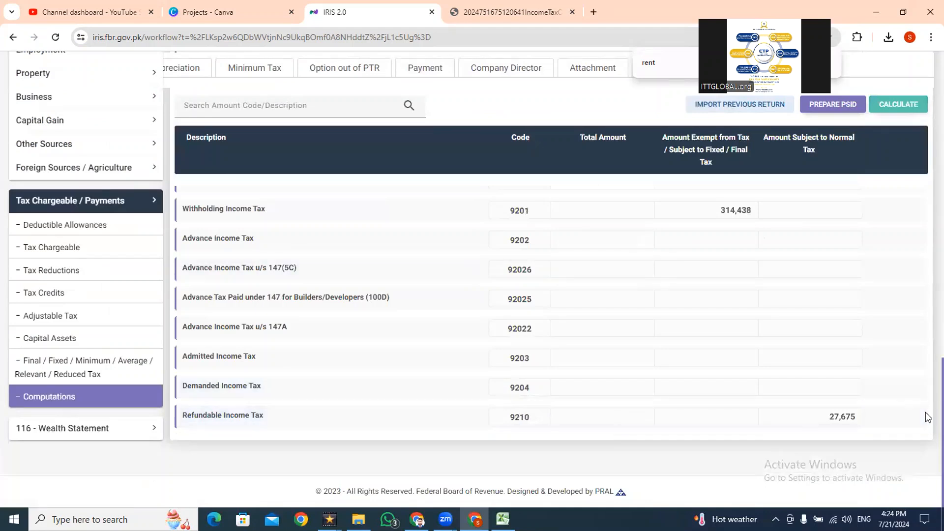
# - Save the 2024 income tax return
pyautogui.scroll(15, 927, 415)
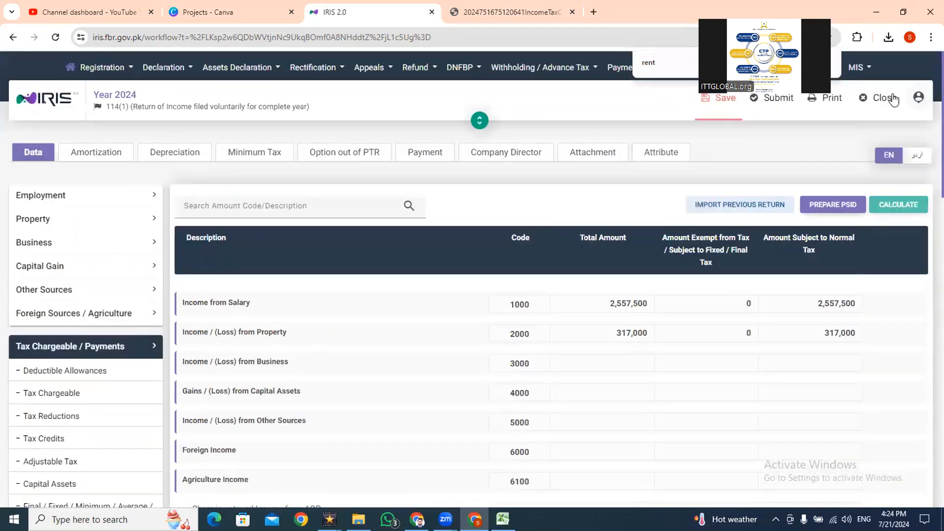
pyautogui.click(718, 101)
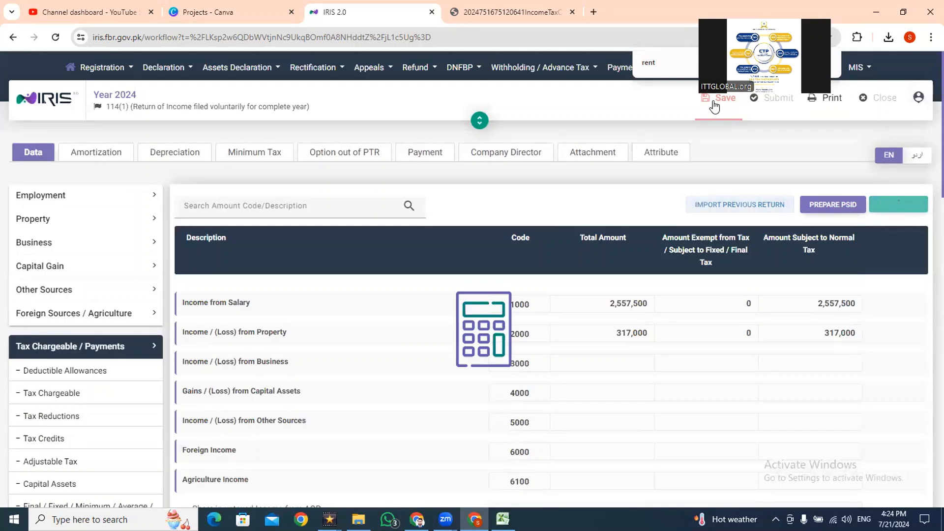
pyautogui.click(914, 100)
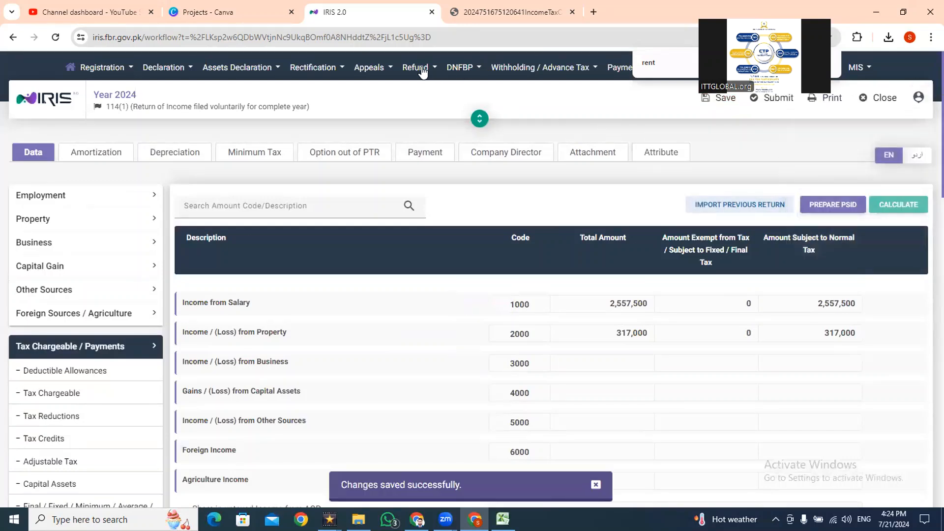
# - Try to start a 170 Application for Refund of Tax Paid in Excess for tax period 01-Jul-2023 - 30-Jun-2024
pyautogui.click(415, 68)
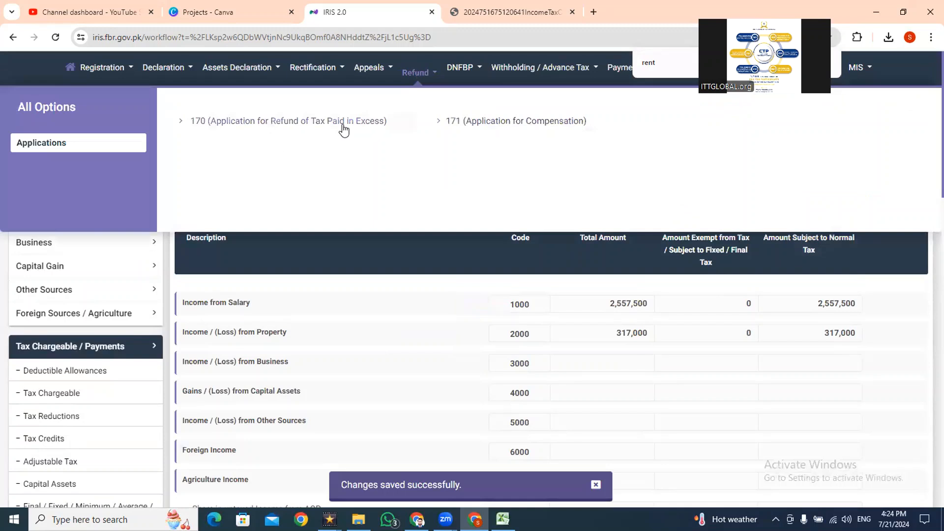
pyautogui.click(343, 128)
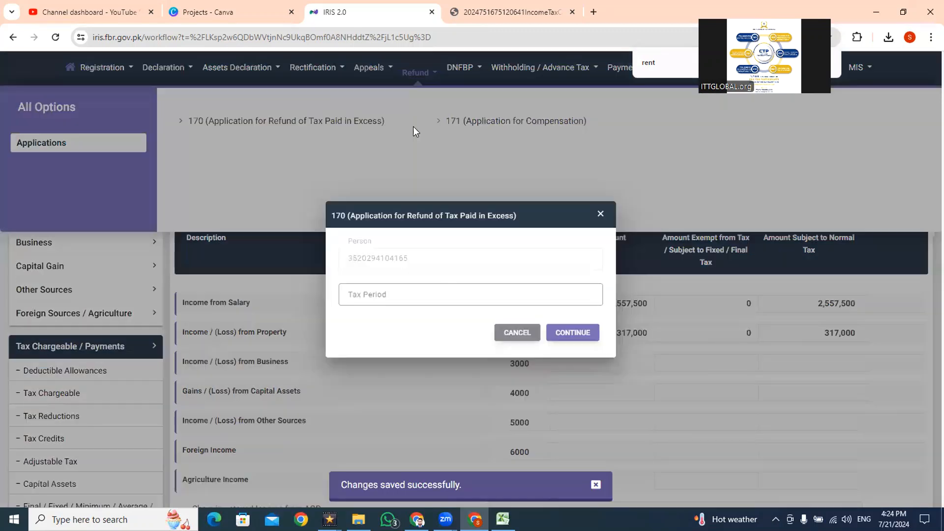
pyautogui.write('2024')
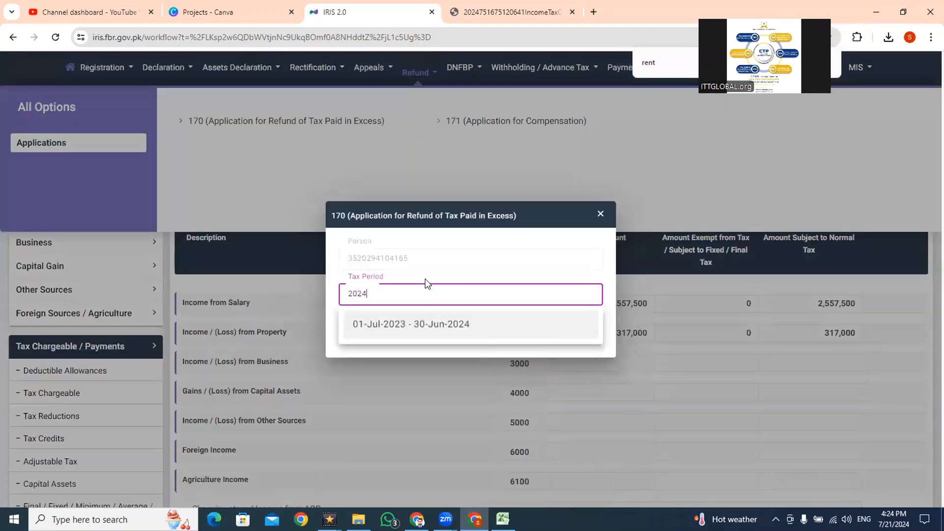
pyautogui.click(432, 327)
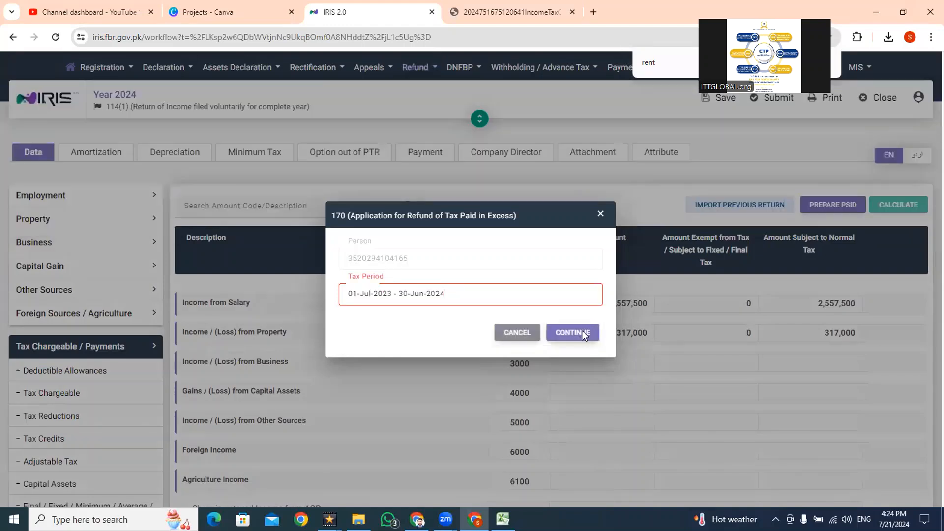
pyautogui.click(582, 331)
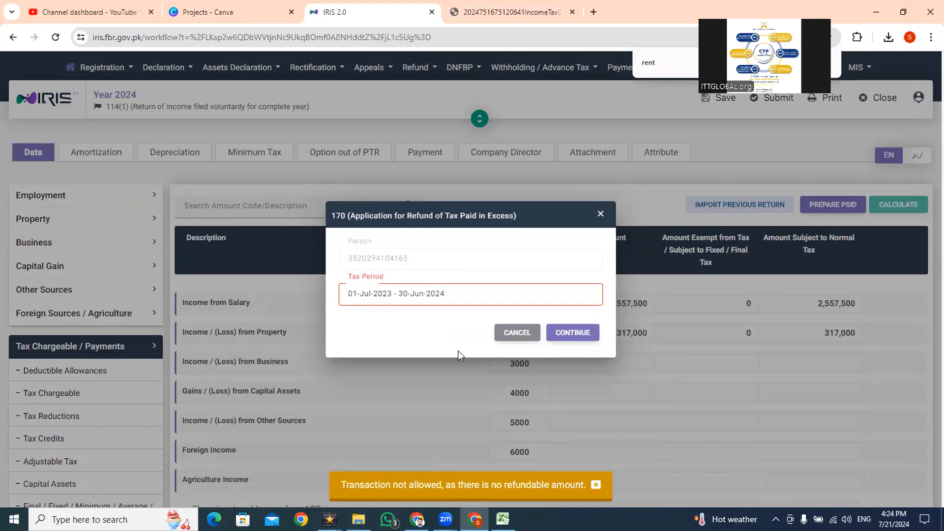
# - Try the refund application with tax period 01-Jul-2022 - 30-Jun-2023, and cancel the dialog
pyautogui.click(445, 292)
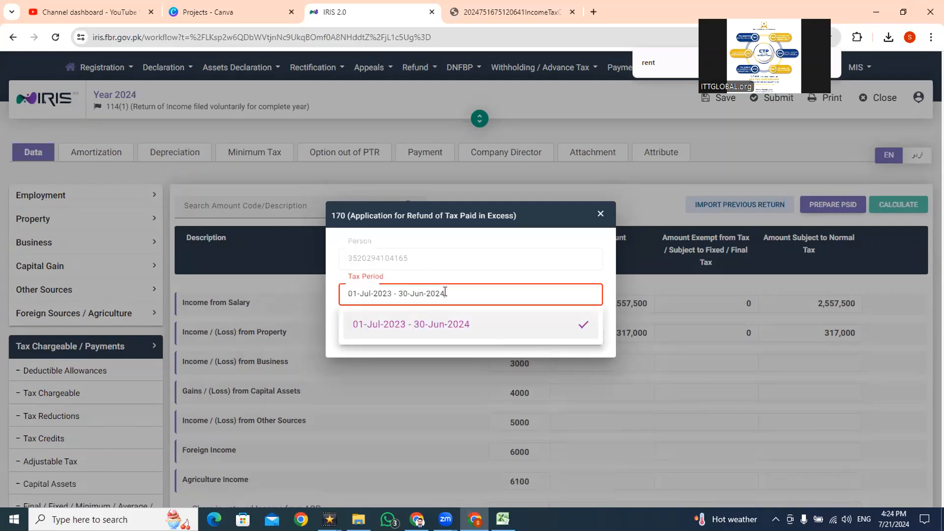
pyautogui.press('BackSpace')
pyautogui.press('BackSpace')
pyautogui.press('BackSpace')
pyautogui.press('BackSpace')
pyautogui.press('BackSpace')
pyautogui.press('BackSpace')
pyautogui.press('BackSpace')
pyautogui.press('BackSpace')
pyautogui.press('BackSpace')
pyautogui.press('BackSpace')
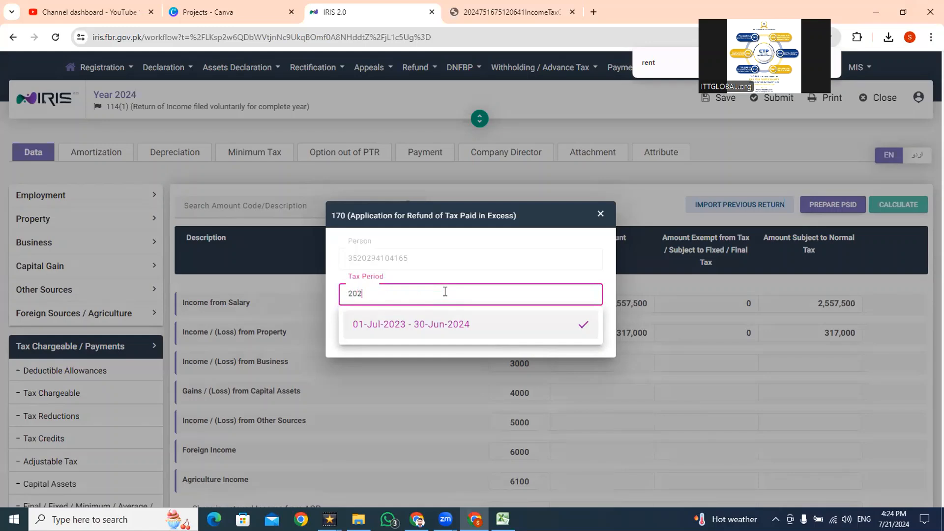
pyautogui.click(442, 326)
pyautogui.click(563, 335)
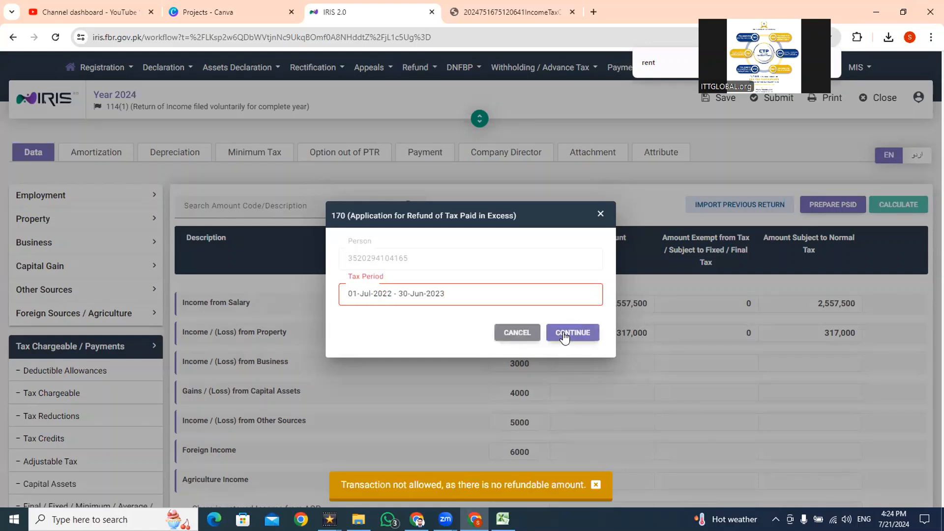
pyautogui.click(515, 334)
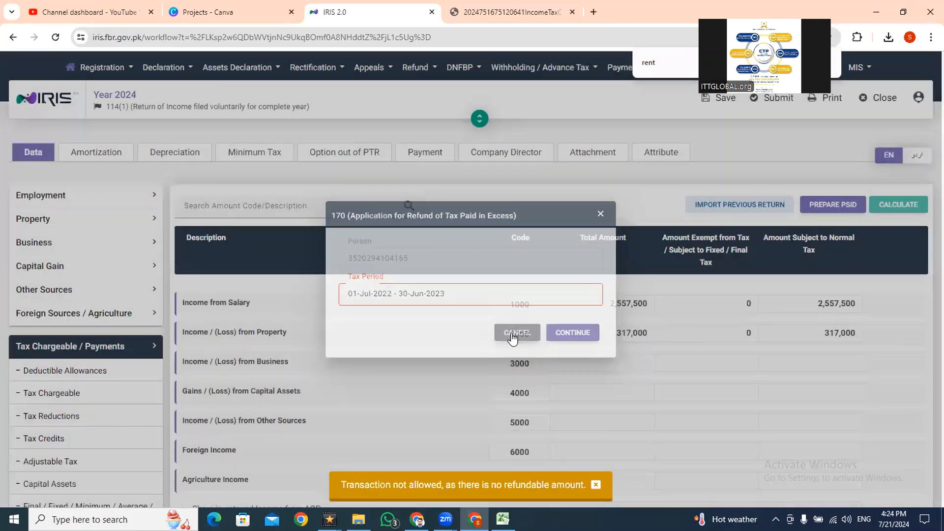
# - Review the IRIS income computations against the property income, taxable salary and tax calculations in the Excel sheet
pyautogui.scroll(-3, 928, 198)
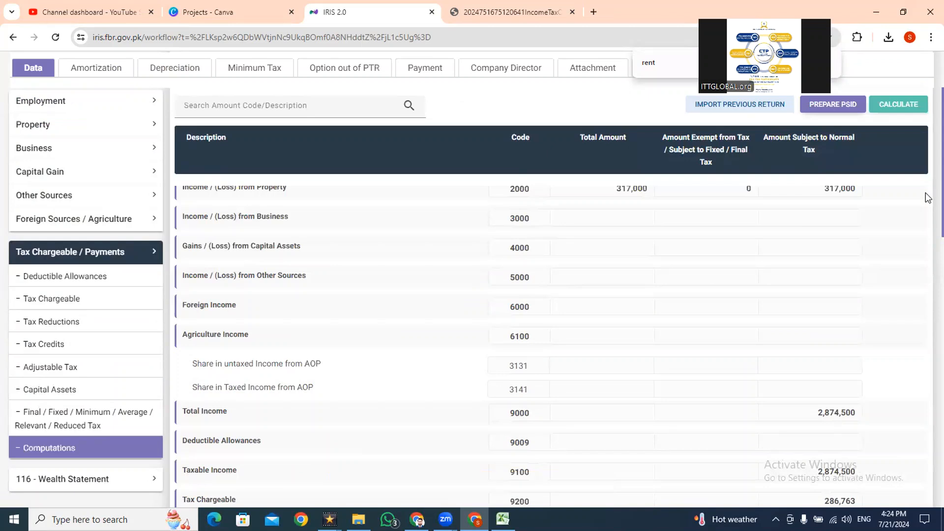
pyautogui.hotkey('alt', 'Tab')
pyautogui.press('Up')
pyautogui.press('Up')
pyautogui.press('Up')
pyautogui.press('Up')
pyautogui.press('Up')
pyautogui.press('Up')
pyautogui.press('Up')
pyautogui.press('Up')
pyautogui.press('Up')
pyautogui.press('Up')
pyautogui.press('Up')
pyautogui.press('Up')
pyautogui.press('Up')
pyautogui.press('Up')
pyautogui.press('Up')
pyautogui.press('Up')
pyautogui.press('Up')
pyautogui.press('Up')
pyautogui.press('Up')
pyautogui.press('Up')
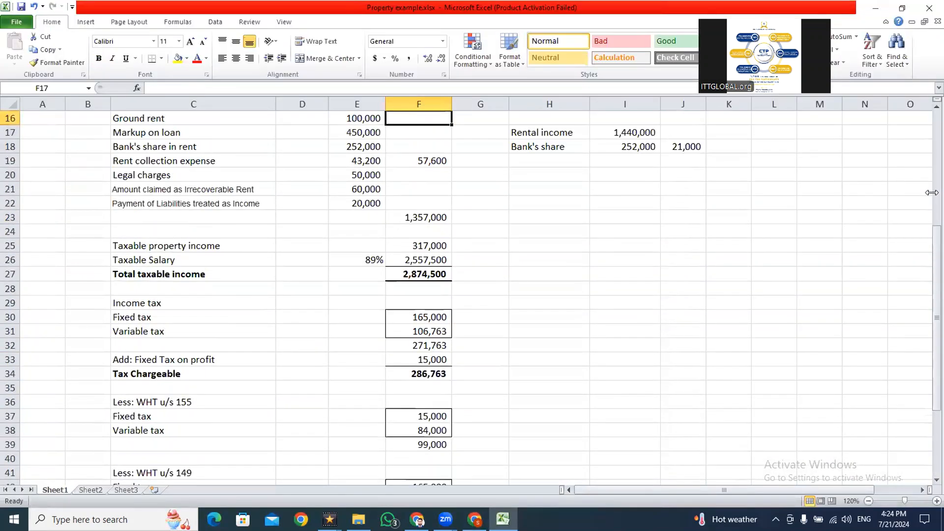
pyautogui.press('Up')
pyautogui.press('Up')
pyautogui.press('Up')
pyautogui.press('Up')
pyautogui.press('Up')
pyautogui.press('Up')
pyautogui.press('Up')
pyautogui.press('Up')
pyautogui.press('Up')
pyautogui.press('Up')
pyautogui.press('Up')
pyautogui.press('Up')
pyautogui.press('Up')
pyautogui.press('Up')
pyautogui.press('Up')
pyautogui.press('Up')
pyautogui.press('Down')
pyautogui.press('Down')
pyautogui.press('Down')
pyautogui.press('Down')
pyautogui.press('Down')
pyautogui.press('Down')
pyautogui.press('Down')
pyautogui.press('Down')
pyautogui.press('Down')
pyautogui.press('Down')
pyautogui.press('Down')
pyautogui.press('Down')
pyautogui.press('Down')
pyautogui.press('Down')
pyautogui.press('Down')
pyautogui.press('Down')
pyautogui.press('Down')
pyautogui.press('Down')
pyautogui.press('Down')
pyautogui.press('Down')
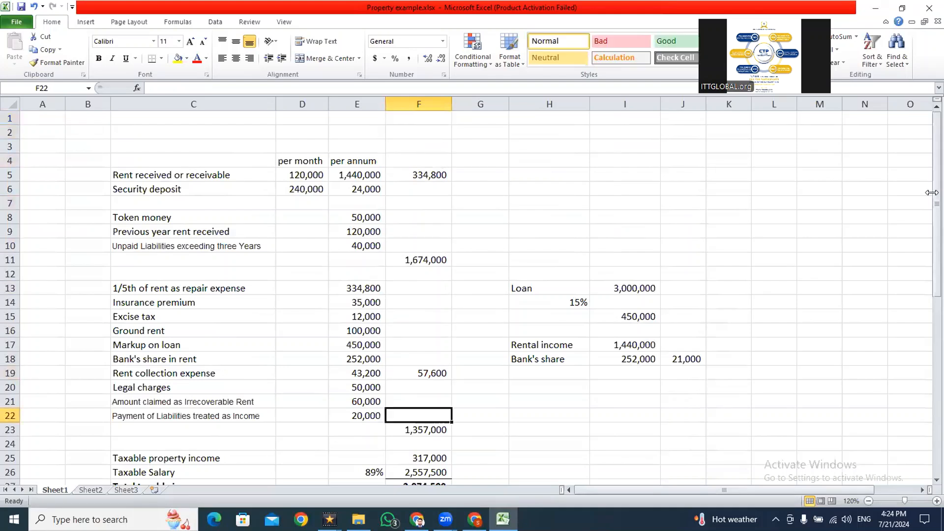
pyautogui.press('Down')
pyautogui.press('Down')
pyautogui.press('Down')
pyautogui.press('Down')
pyautogui.press('Down')
pyautogui.press('Down')
pyautogui.press('Down')
pyautogui.press('Down')
pyautogui.press('Down')
pyautogui.press('Down')
pyautogui.press('Down')
pyautogui.press('Down')
pyautogui.press('Down')
pyautogui.press('Down')
pyautogui.press('Down')
pyautogui.press('Down')
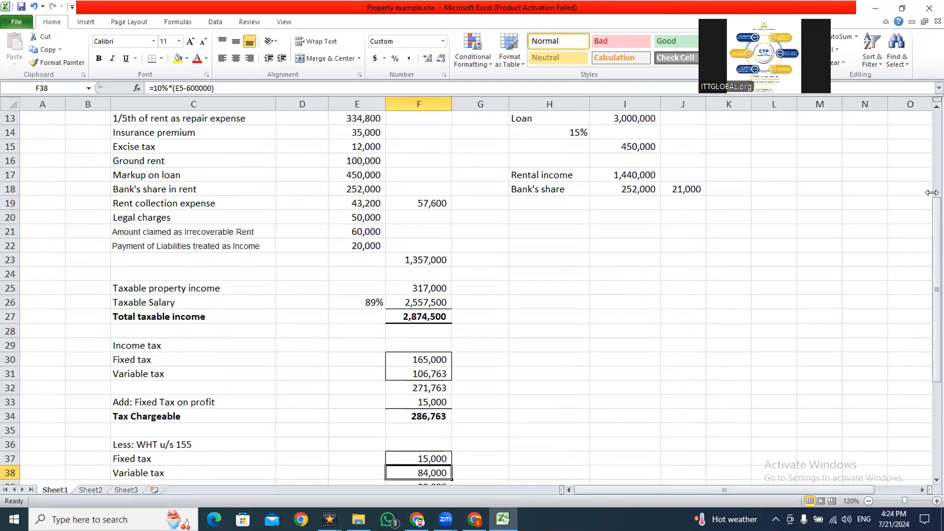
# - Return to IRIS and review the Computations through to Refundable Income Tax (9210)
pyautogui.hotkey('alt', 'Tab')
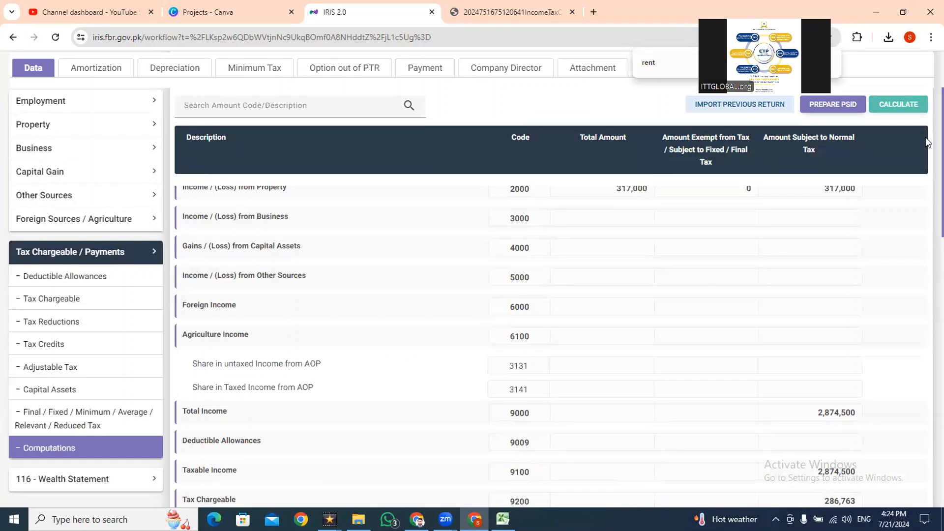
pyautogui.scroll(-15, 925, 158)
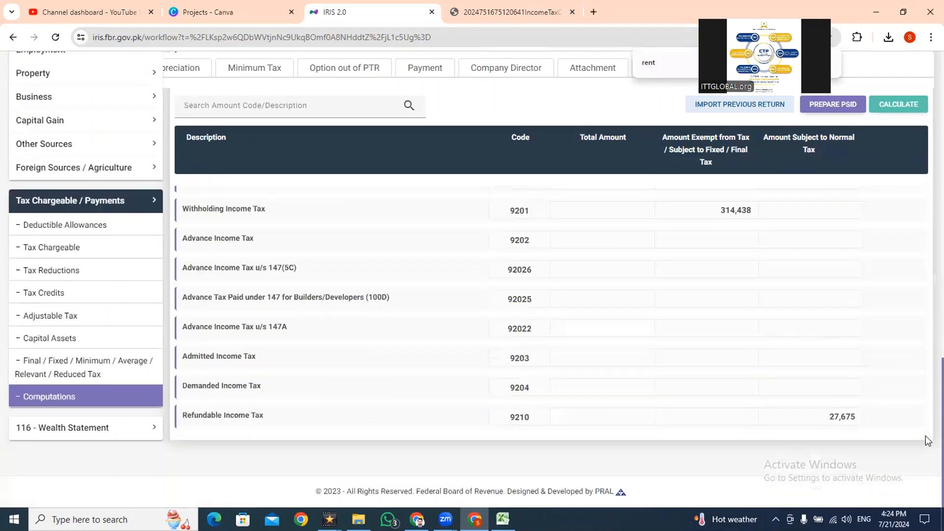
pyautogui.scroll(15, 928, 395)
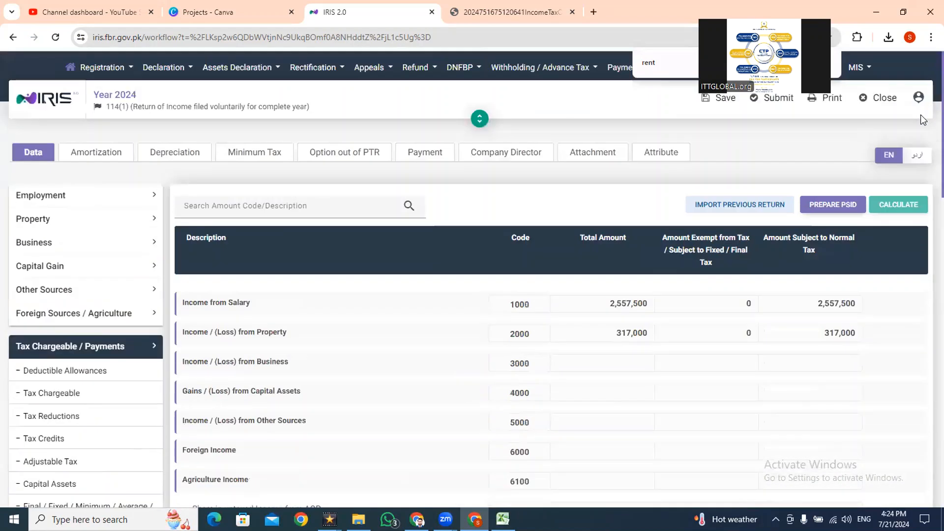